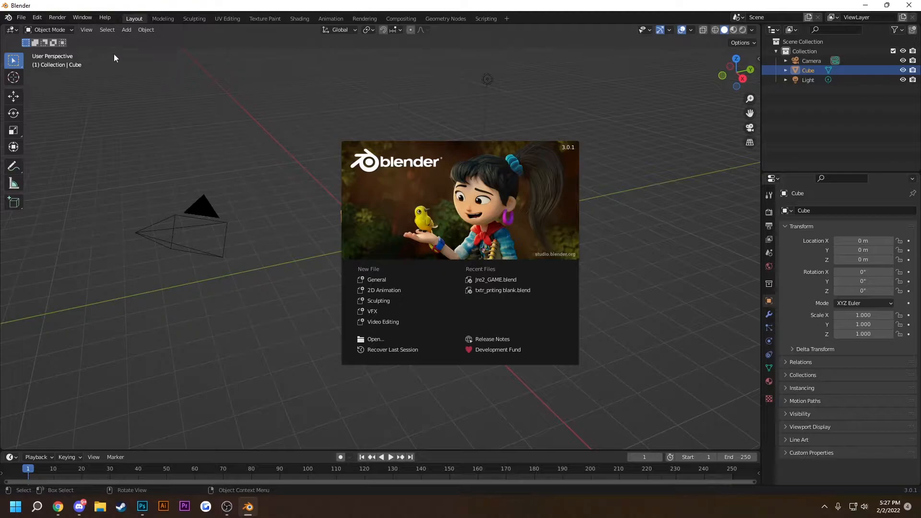
{"action": "left_click", "coordinate": [21, 18]}
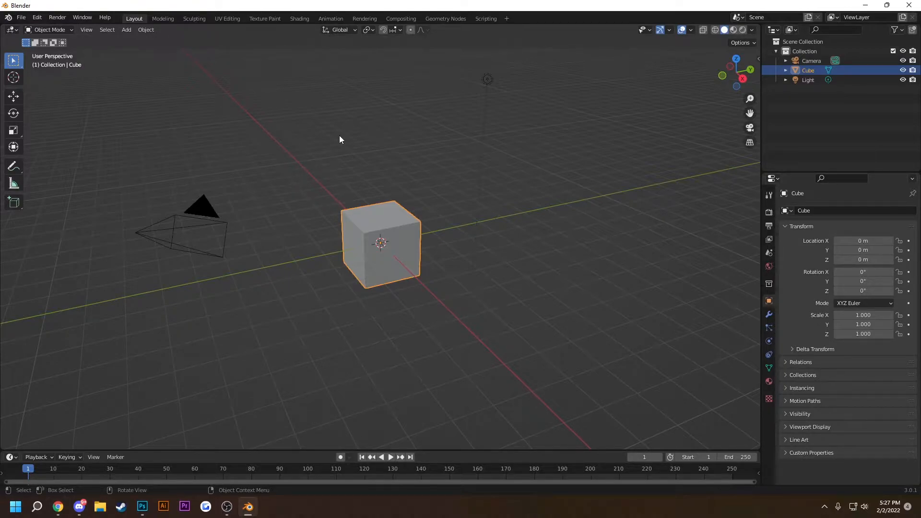
{"action": "left_click_drag", "start_coordinate": [398, 155], "coordinate": [429, 175]}
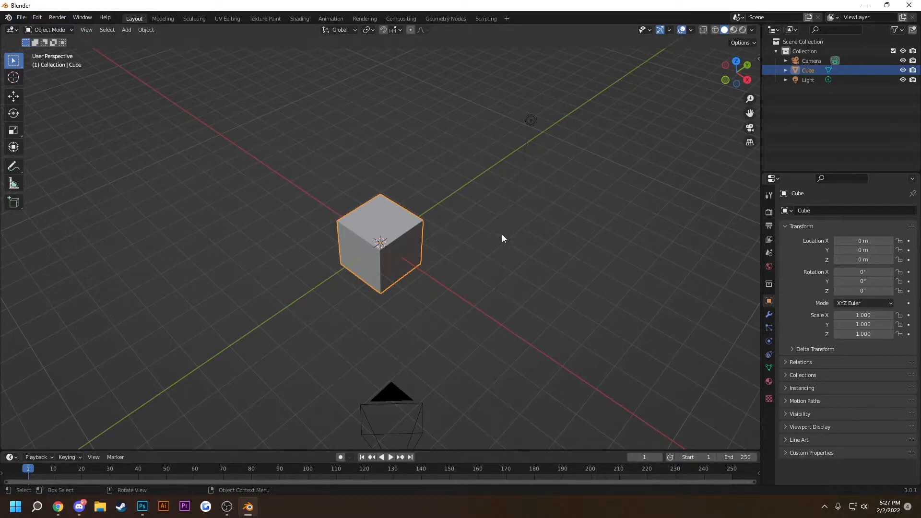
{"action": "left_click_drag", "start_coordinate": [524, 249], "coordinate": [378, 216]}
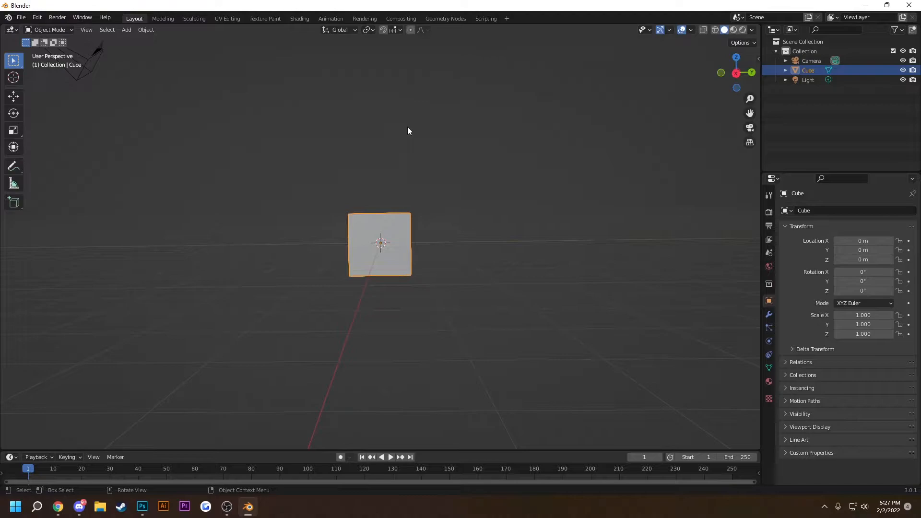
Open the file Jre2_GAME.blend from the JRE V2 folder.
{"action": "left_click", "coordinate": [23, 18]}
{"action": "left_click", "coordinate": [25, 18]}
{"action": "left_click", "coordinate": [21, 18]}
{"action": "left_click", "coordinate": [26, 38]}
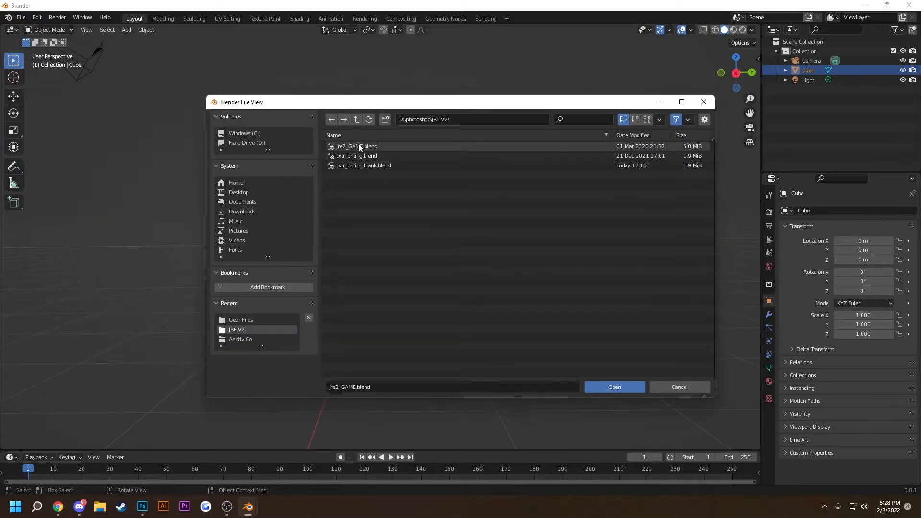
{"action": "left_click", "coordinate": [418, 145]}
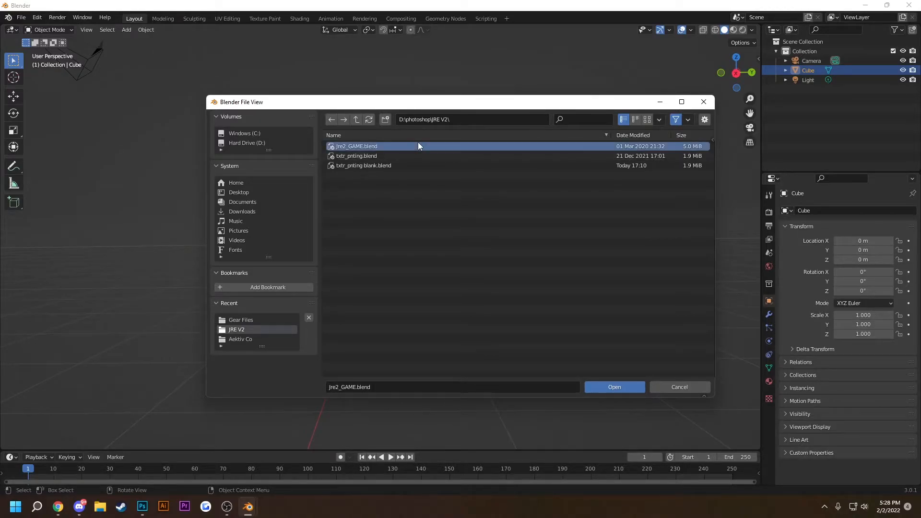
{"action": "left_click", "coordinate": [606, 386]}
Delete the green neck piece from the rider model.
{"action": "left_click", "coordinate": [233, 127]}
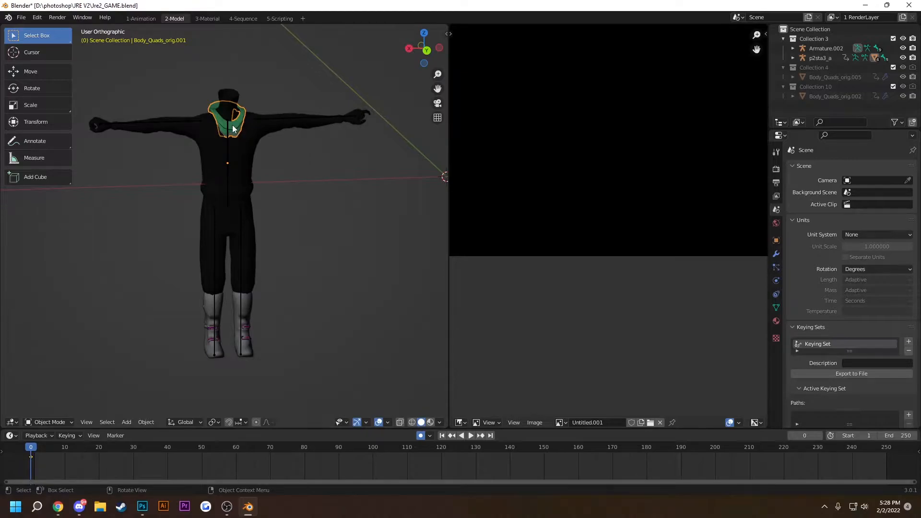
{"action": "right_click", "coordinate": [238, 135]}
{"action": "left_click", "coordinate": [211, 290]}
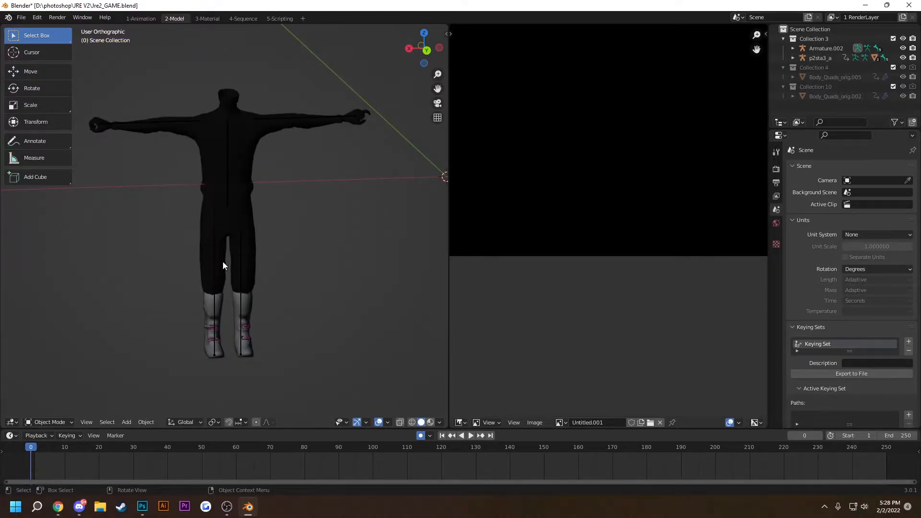
{"action": "left_click_drag", "start_coordinate": [288, 195], "coordinate": [311, 196]}
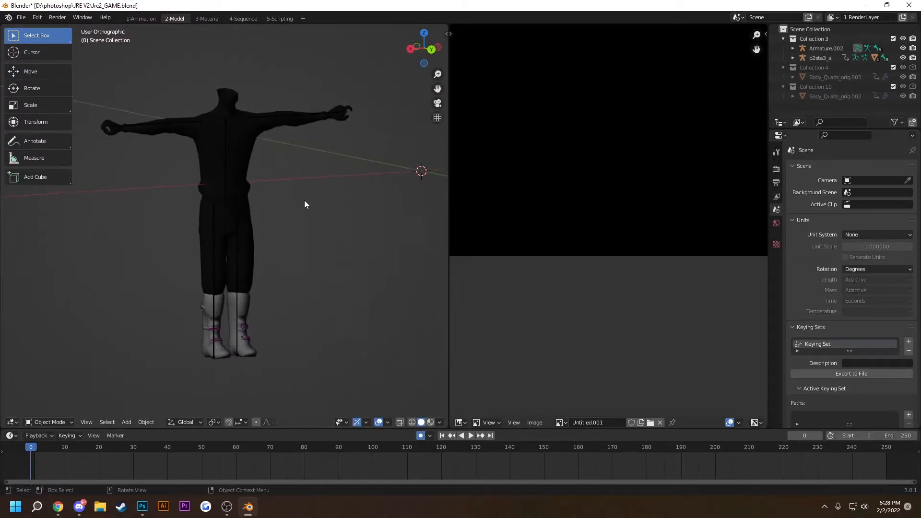
Rearrange the workspace into a narrow Image Editor beside a wide 3D Viewport, with the timeline shrunk.
{"action": "left_click", "coordinate": [13, 425]}
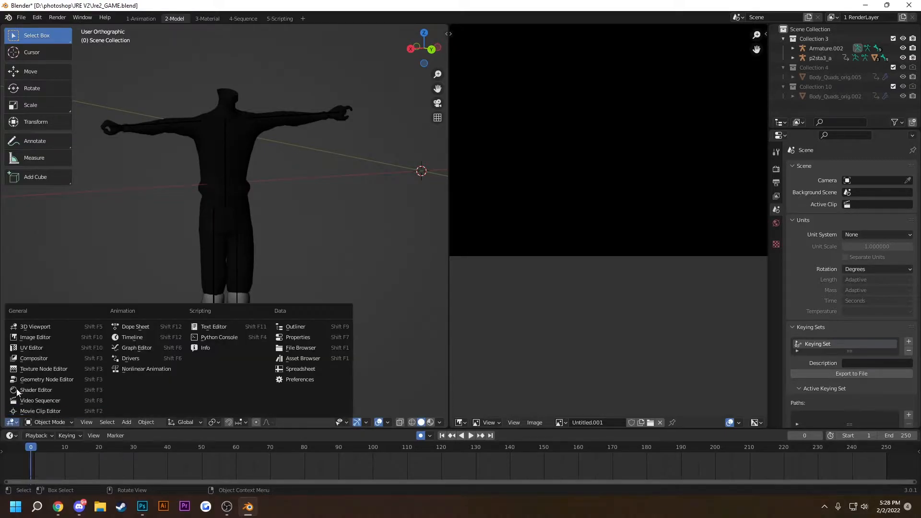
{"action": "left_click", "coordinate": [30, 337]}
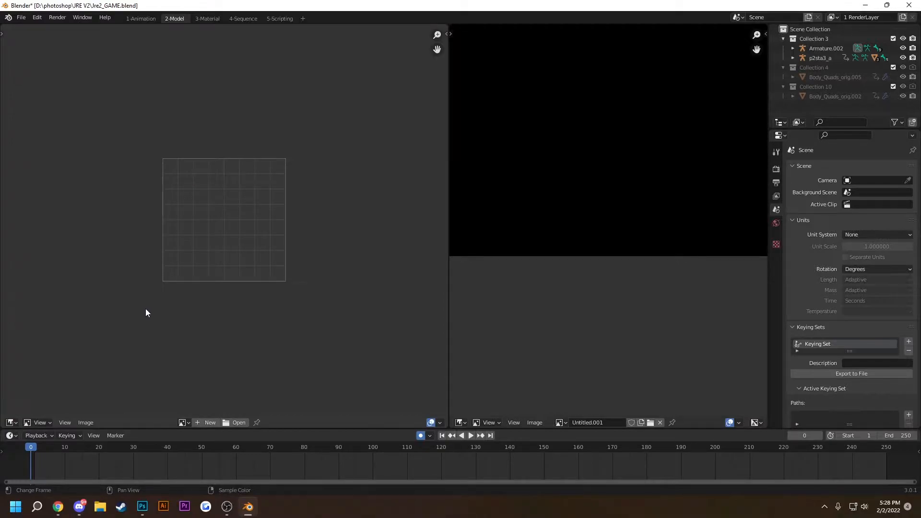
{"action": "left_click_drag", "start_coordinate": [270, 428], "coordinate": [270, 473]}
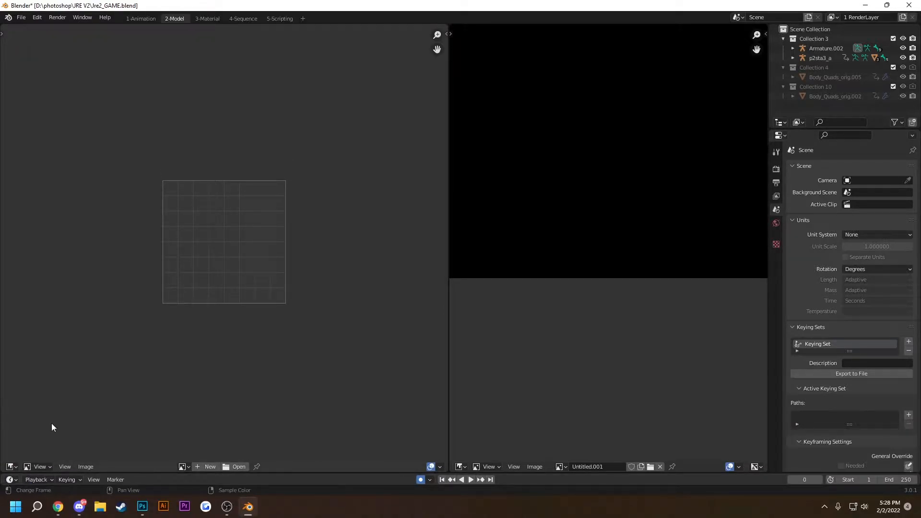
{"action": "left_click_drag", "start_coordinate": [449, 320], "coordinate": [234, 313]}
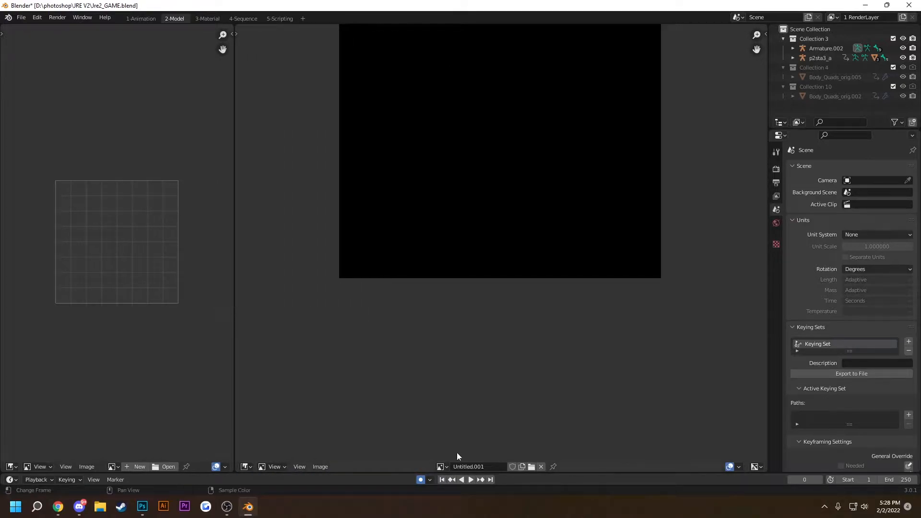
{"action": "left_click", "coordinate": [246, 466]}
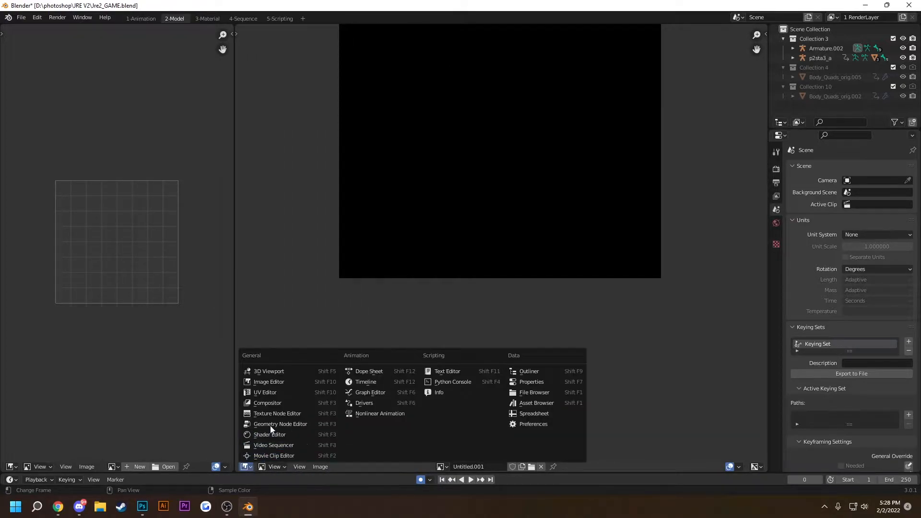
{"action": "left_click", "coordinate": [266, 373]}
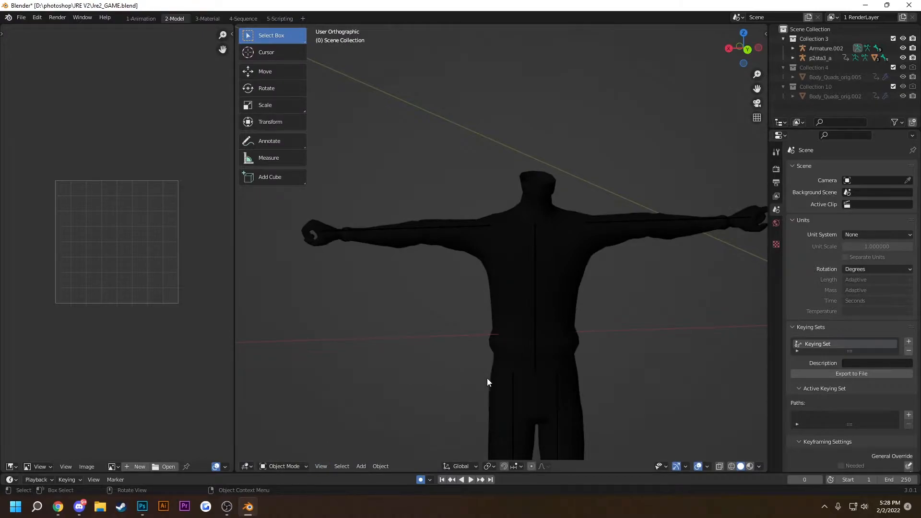
Select the rider's body mesh and put it in Texture Paint mode.
{"action": "left_click", "coordinate": [525, 238]}
{"action": "key", "text": "Tab"}
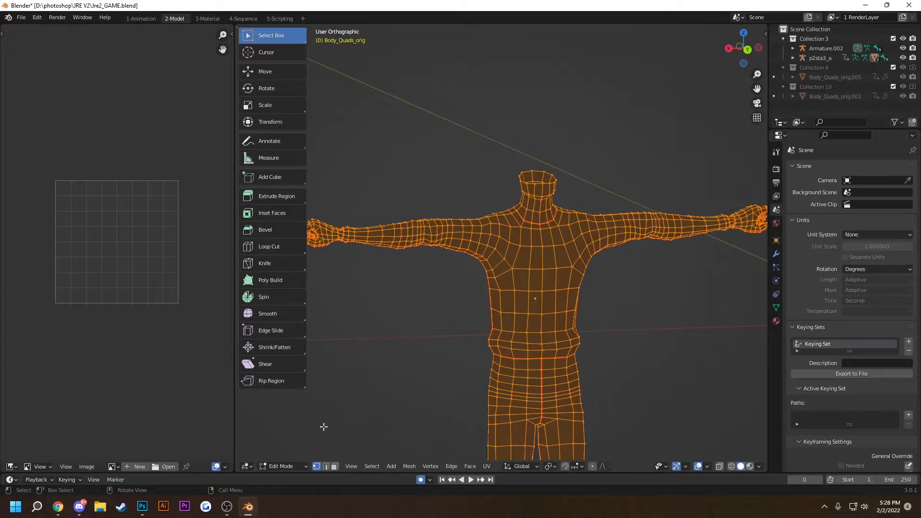
{"action": "left_click", "coordinate": [276, 467]}
{"action": "left_click", "coordinate": [291, 404]}
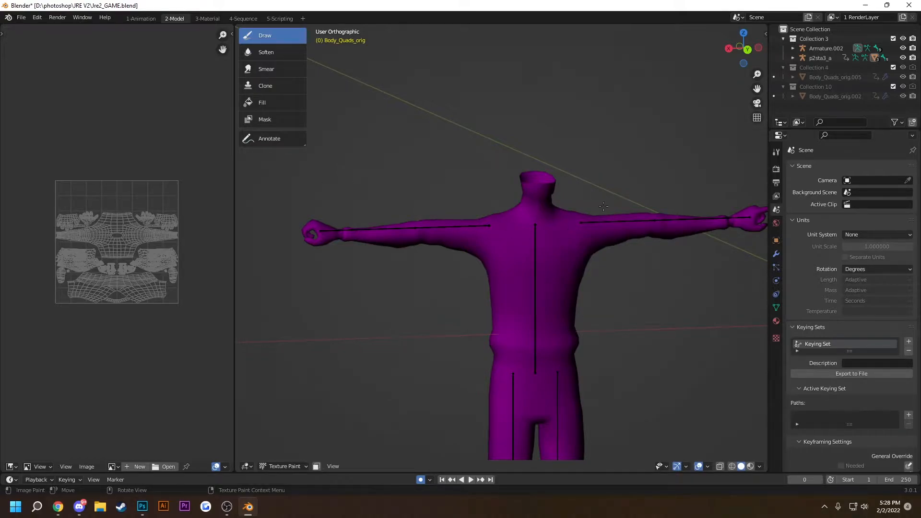
{"action": "left_click_drag", "start_coordinate": [497, 247], "coordinate": [469, 249]}
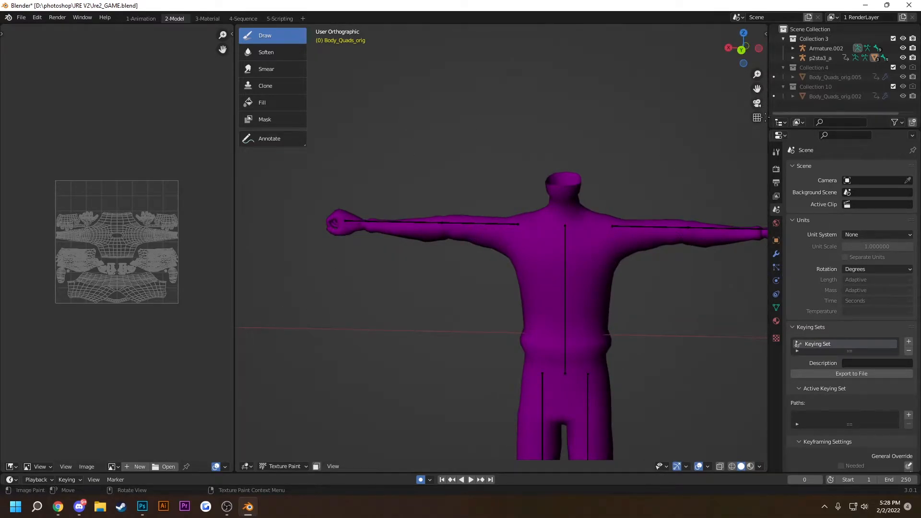
Enlarge the outliner area and turn it into a Shader Editor with its sidebar hidden.
{"action": "left_click_drag", "start_coordinate": [769, 123], "coordinate": [759, 182]}
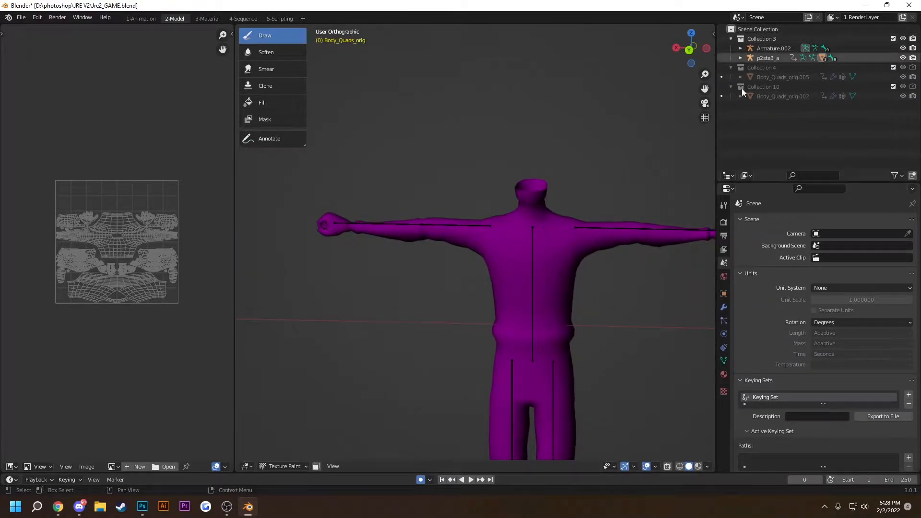
{"action": "left_click", "coordinate": [729, 176]}
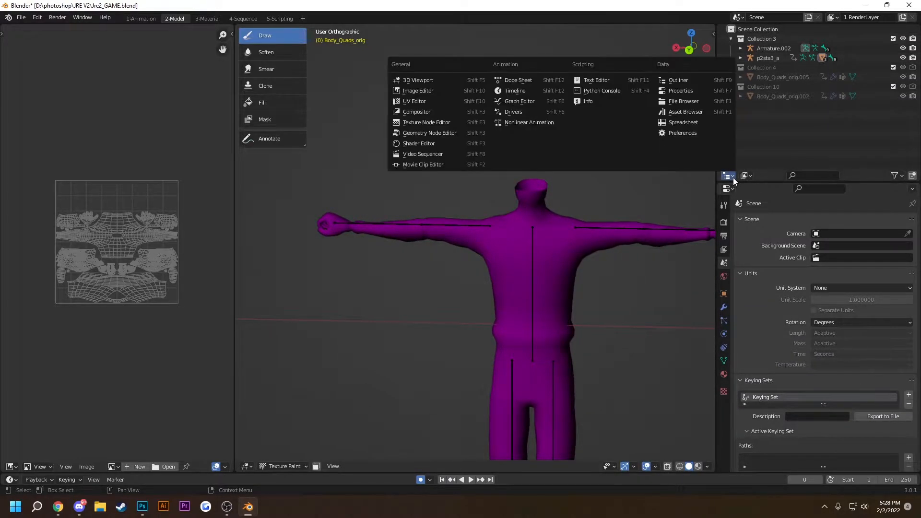
{"action": "left_click", "coordinate": [426, 144]}
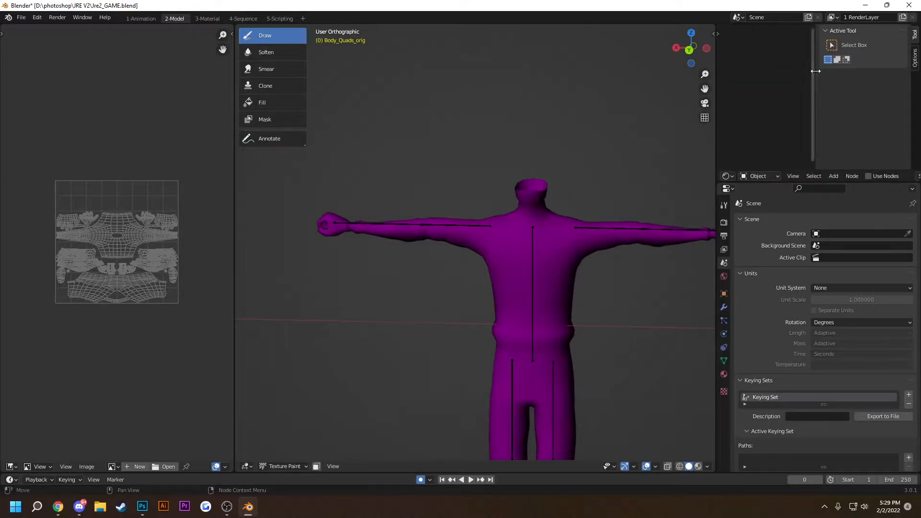
{"action": "key", "text": "n"}
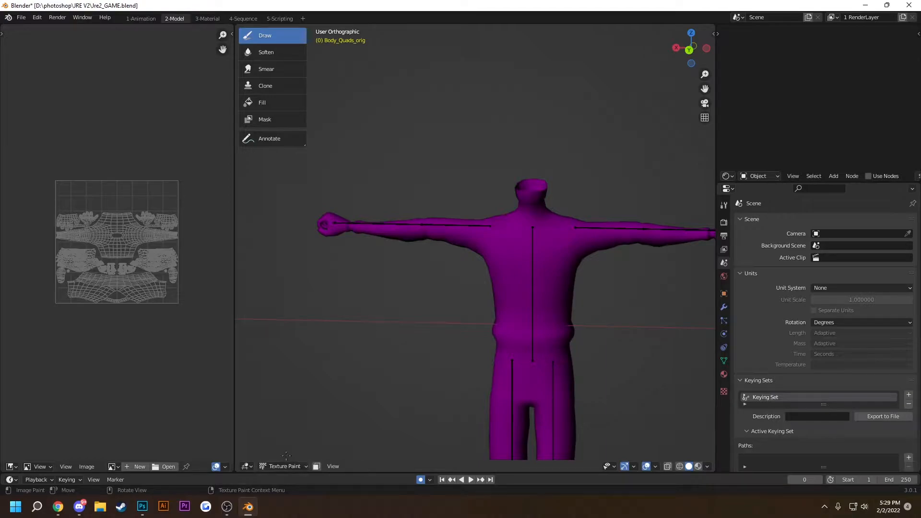
Enable Use Nodes for the body mesh's object material.
{"action": "left_click", "coordinate": [770, 175]}
{"action": "left_click", "coordinate": [771, 174]}
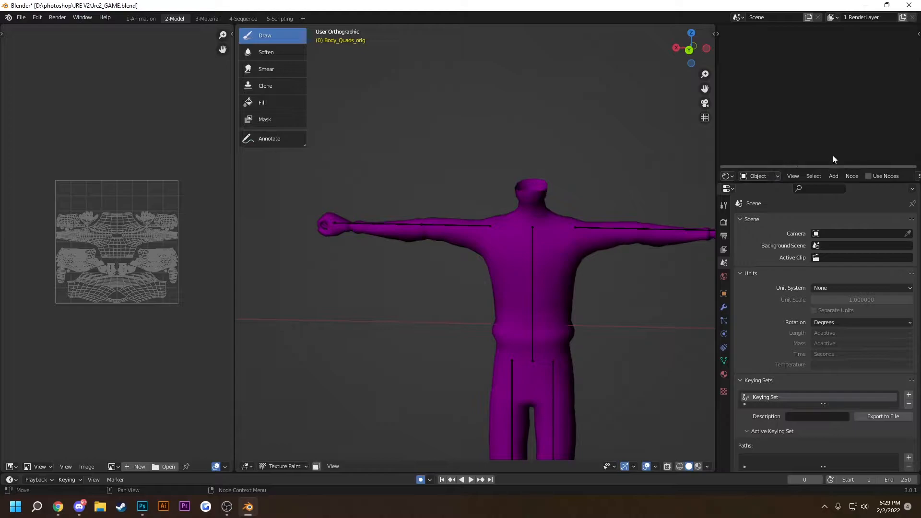
{"action": "left_click", "coordinate": [871, 177]}
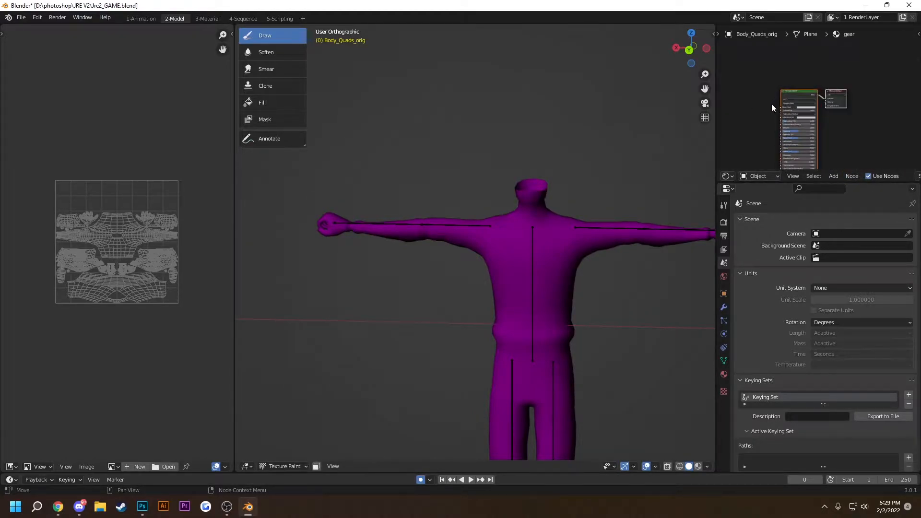
Add an Image Texture node beside the Principled BSDF and connect its Color output to Base Color.
{"action": "scroll", "coordinate": [774, 102], "scroll_direction": "up", "scroll_amount": 5}
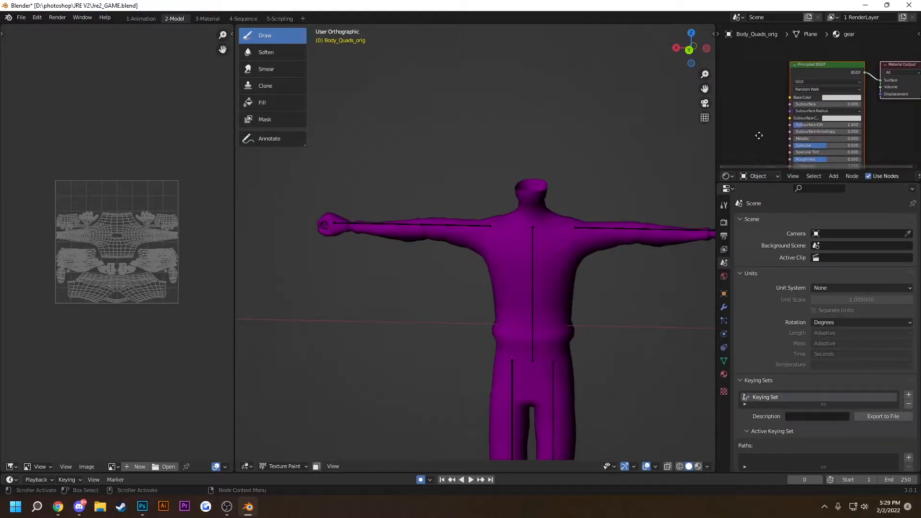
{"action": "left_click_drag", "start_coordinate": [759, 136], "coordinate": [773, 130]}
{"action": "left_click", "coordinate": [835, 182]}
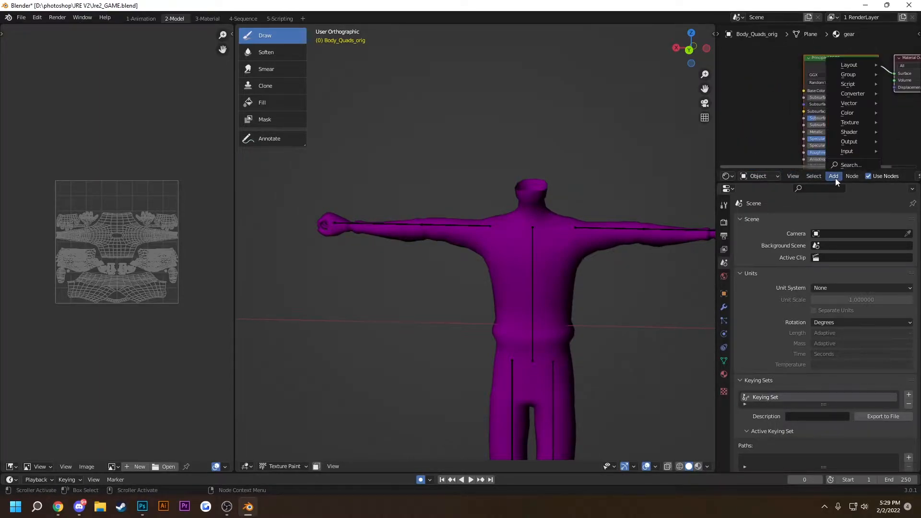
{"action": "mouse_move", "coordinate": [835, 151]}
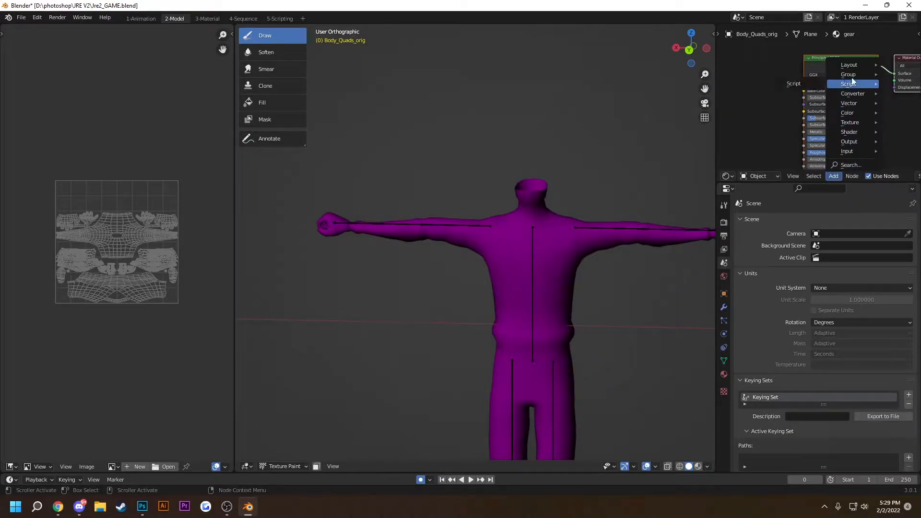
{"action": "mouse_move", "coordinate": [850, 125]}
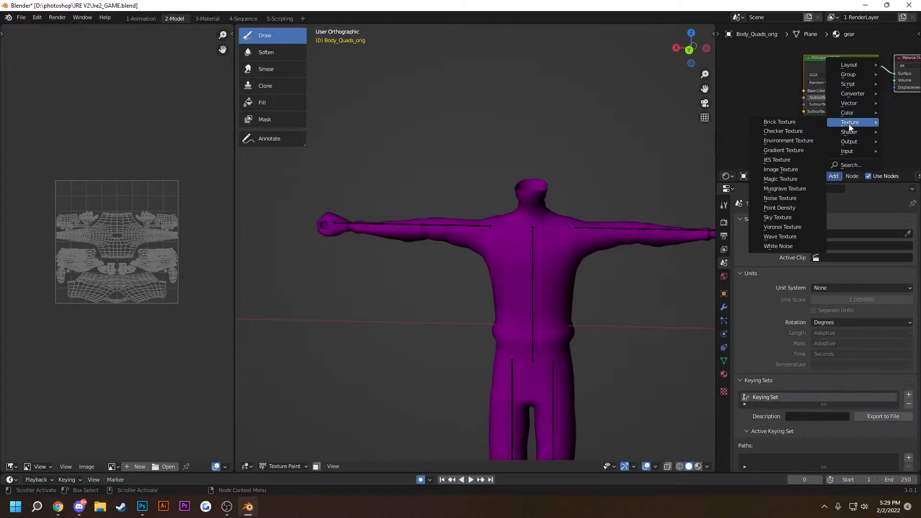
{"action": "left_click", "coordinate": [781, 169]}
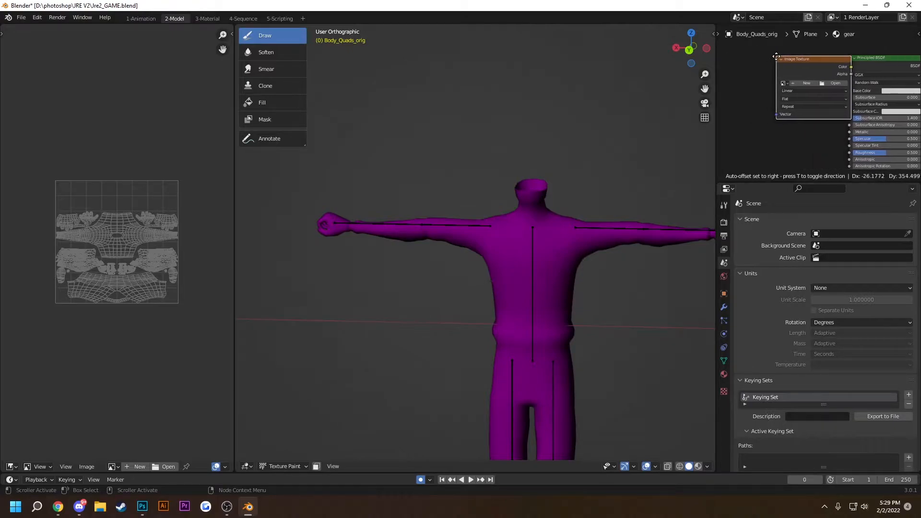
{"action": "left_click", "coordinate": [759, 56]}
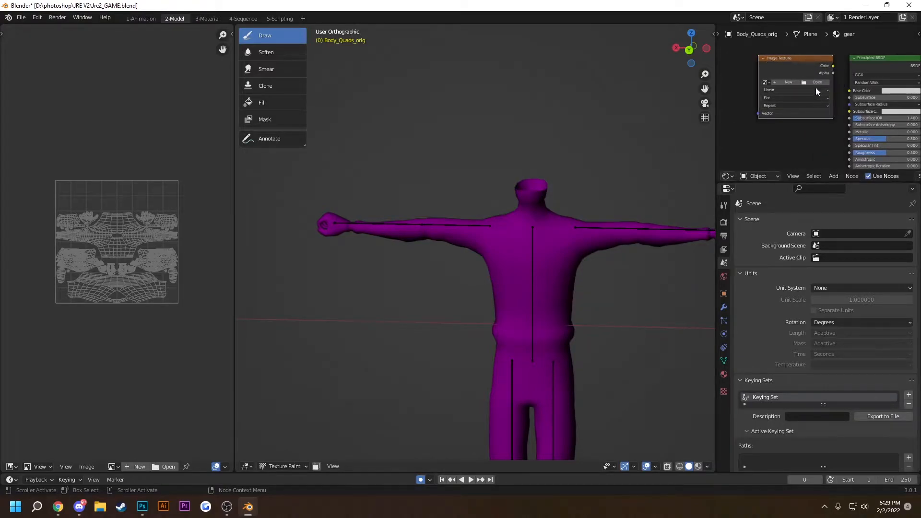
{"action": "left_click_drag", "start_coordinate": [849, 92], "coordinate": [835, 69]}
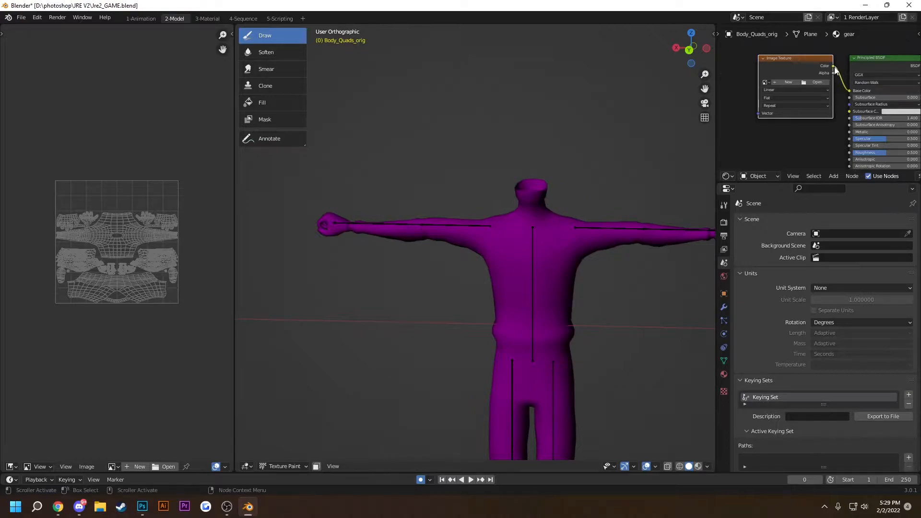
Load Making_Gear_Start_Kit.psd from the Gear Files folder into the Image Texture node.
{"action": "left_click", "coordinate": [811, 82]}
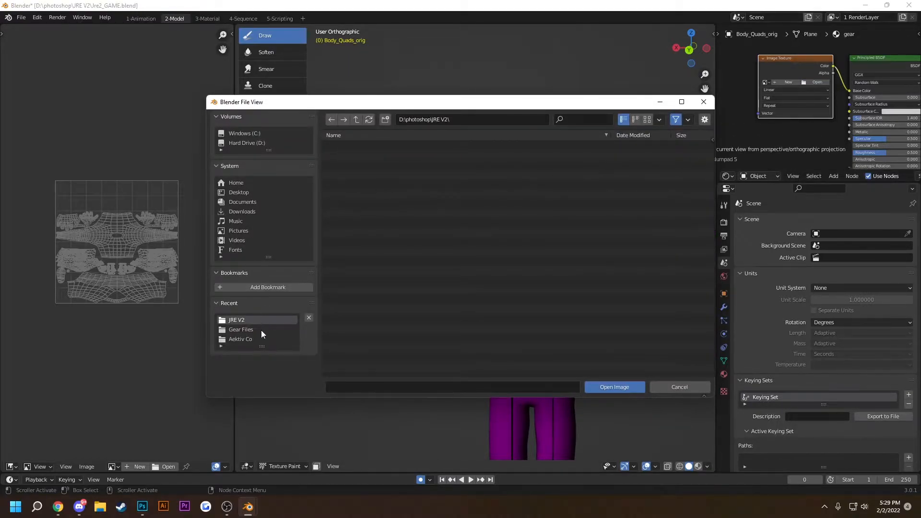
{"action": "left_click", "coordinate": [245, 338]}
{"action": "left_click", "coordinate": [246, 331]}
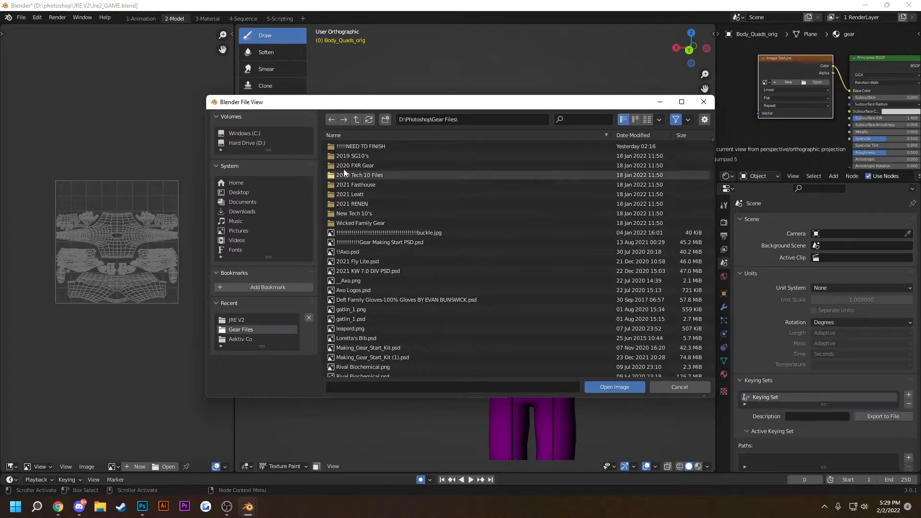
{"action": "scroll", "coordinate": [383, 310], "scroll_direction": "down", "scroll_amount": 5}
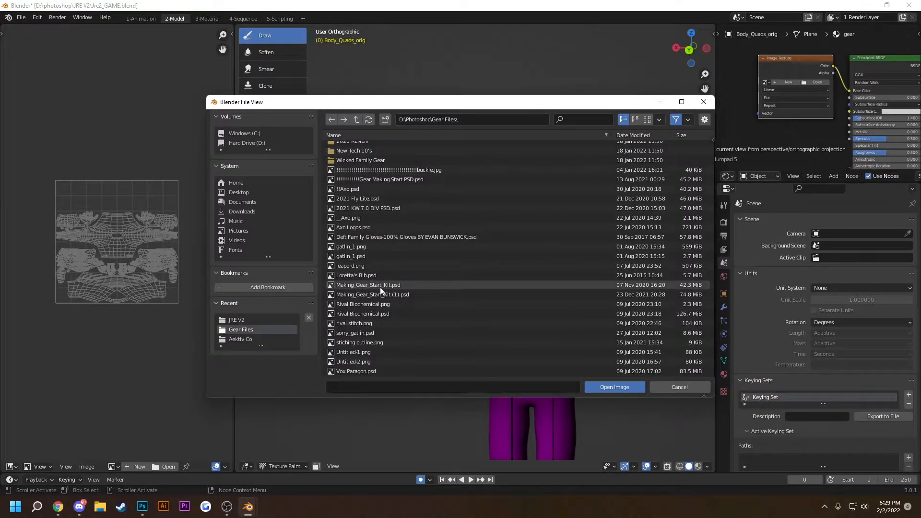
{"action": "left_click", "coordinate": [399, 285]}
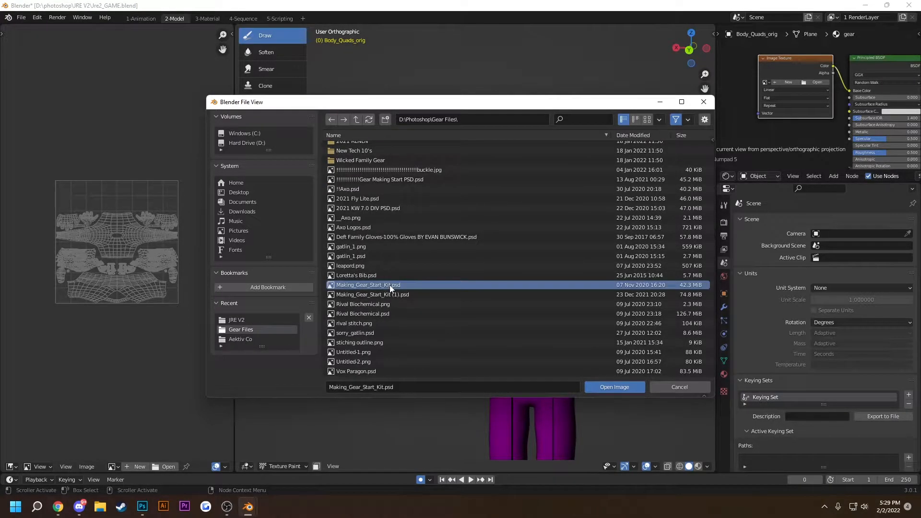
{"action": "left_click", "coordinate": [602, 390]}
{"action": "left_click_drag", "start_coordinate": [499, 269], "coordinate": [576, 236]}
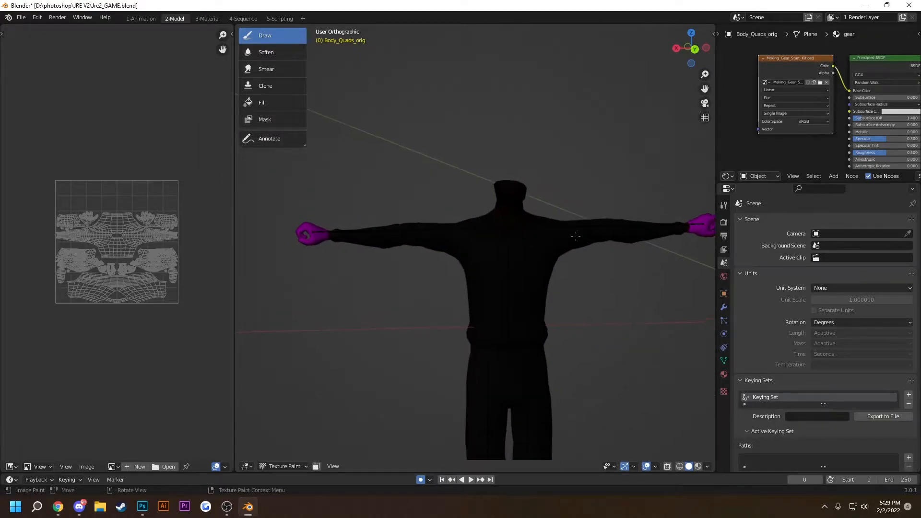
Try several color spaces for the Image Texture node, including XYZ, and settle on Non-Color.
{"action": "left_click", "coordinate": [812, 121]}
{"action": "left_click", "coordinate": [819, 150]}
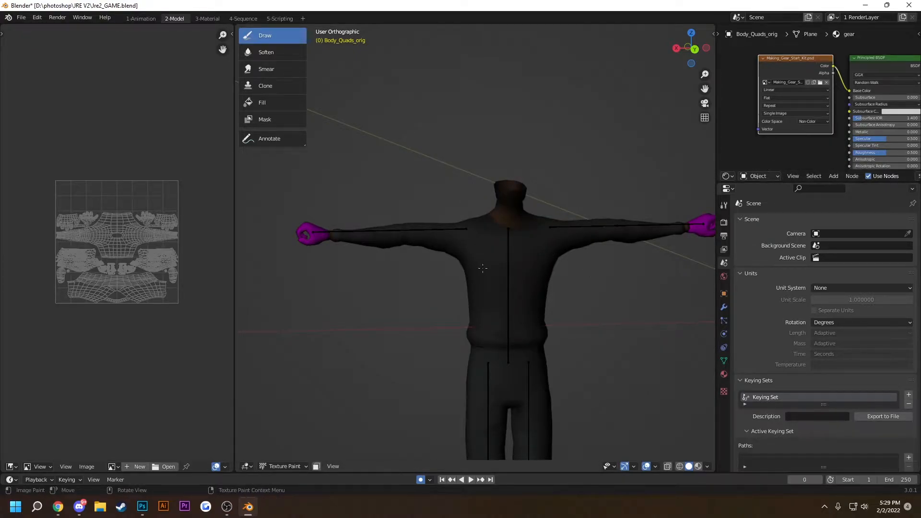
{"action": "left_click", "coordinate": [812, 122]}
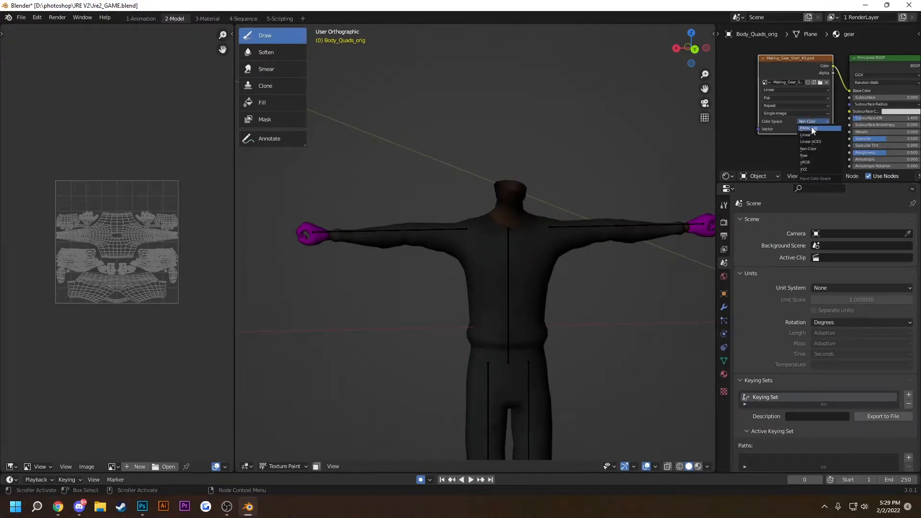
{"action": "left_click", "coordinate": [805, 126]}
{"action": "left_click", "coordinate": [804, 122]}
{"action": "left_click", "coordinate": [806, 136]}
{"action": "left_click", "coordinate": [805, 122]}
{"action": "left_click", "coordinate": [804, 170]}
{"action": "left_click", "coordinate": [808, 122]}
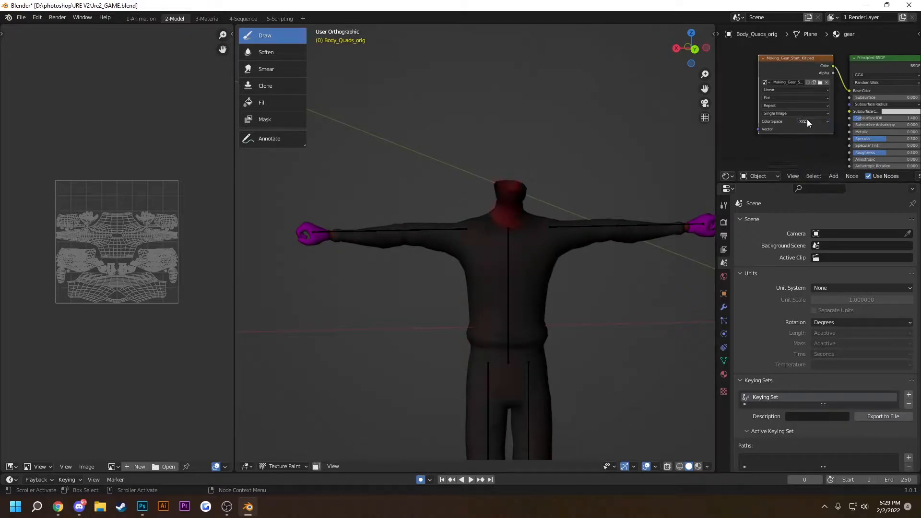
{"action": "left_click", "coordinate": [809, 149]}
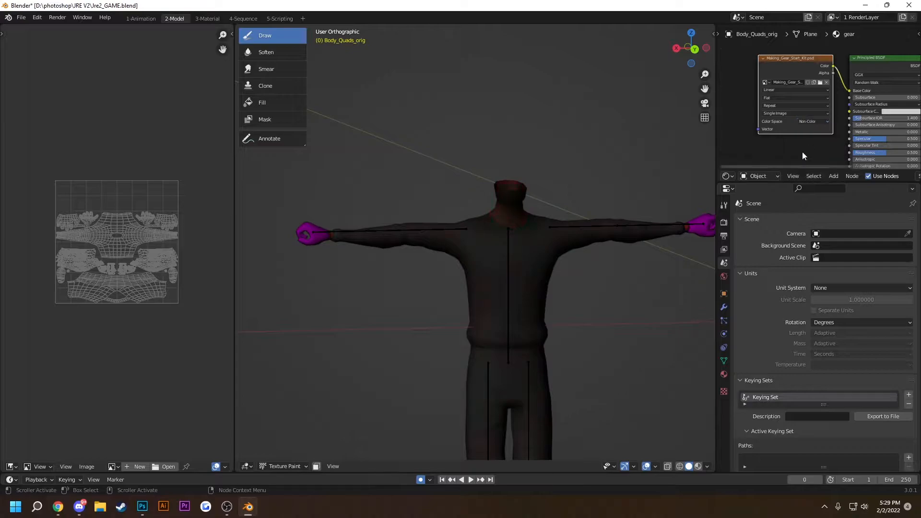
{"action": "left_click_drag", "start_coordinate": [427, 289], "coordinate": [456, 274]}
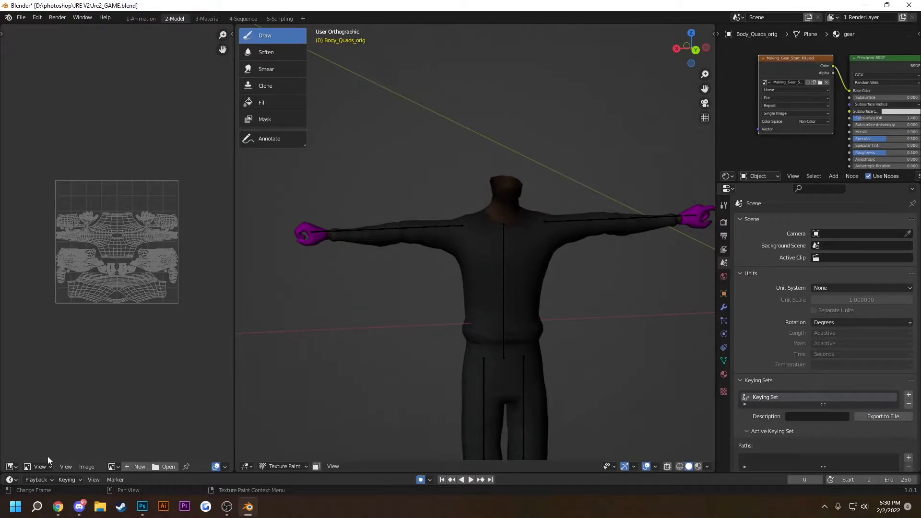
Open Making_Gear_Start_Kit.psd from the Gear Files folder in the Image Editor so it sits behind the UV layout.
{"action": "left_click", "coordinate": [161, 468]}
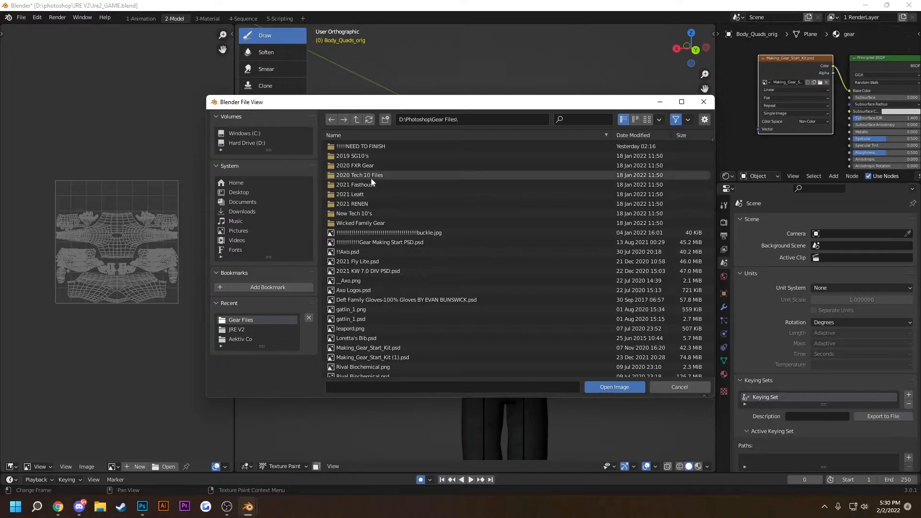
{"action": "scroll", "coordinate": [391, 317], "scroll_direction": "down", "scroll_amount": 1}
{"action": "left_click", "coordinate": [399, 328]}
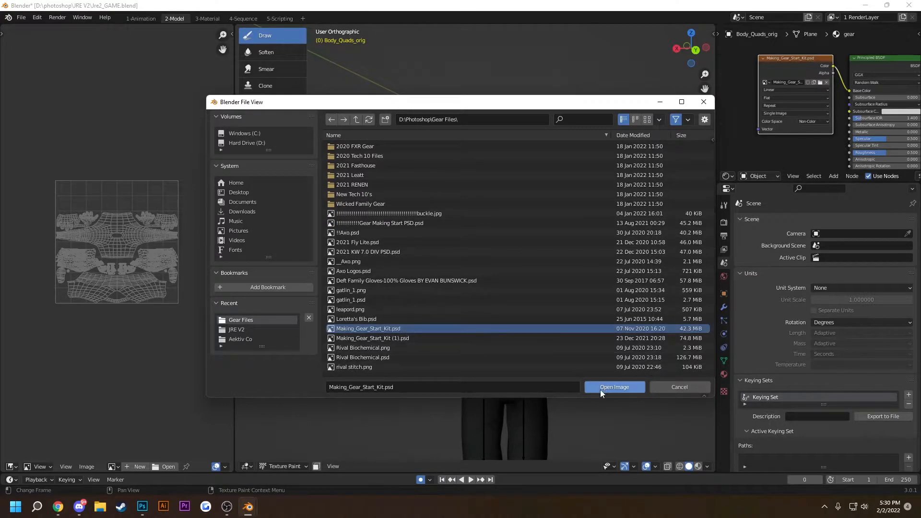
{"action": "scroll", "coordinate": [379, 224], "scroll_direction": "up", "scroll_amount": 1}
{"action": "scroll", "coordinate": [387, 223], "scroll_direction": "down", "scroll_amount": 1}
{"action": "left_click", "coordinate": [614, 387]}
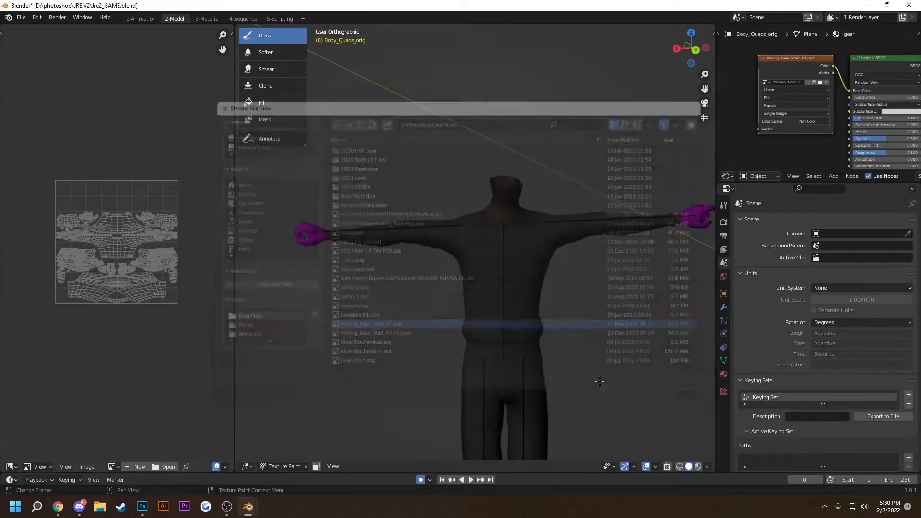
{"action": "scroll", "coordinate": [107, 222], "scroll_direction": "down", "scroll_amount": 5}
{"action": "left_click_drag", "start_coordinate": [109, 229], "coordinate": [170, 226]}
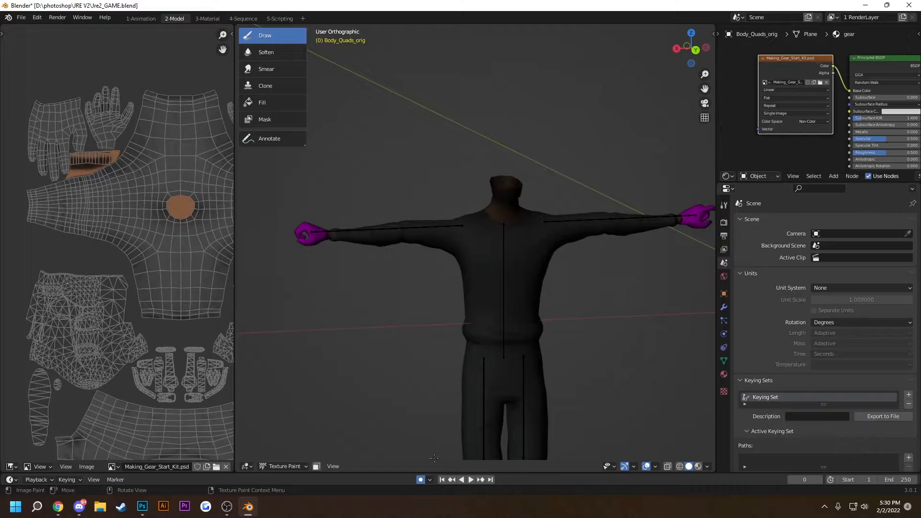
Show the viewport's tool settings and give the Draw brush a strength of 1.000 and a black color.
{"action": "right_click", "coordinate": [528, 464]}
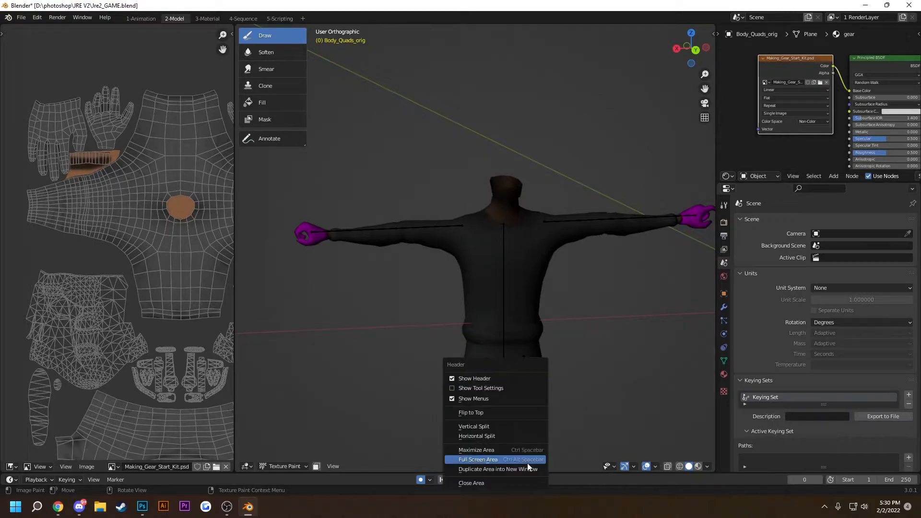
{"action": "left_click", "coordinate": [497, 388]}
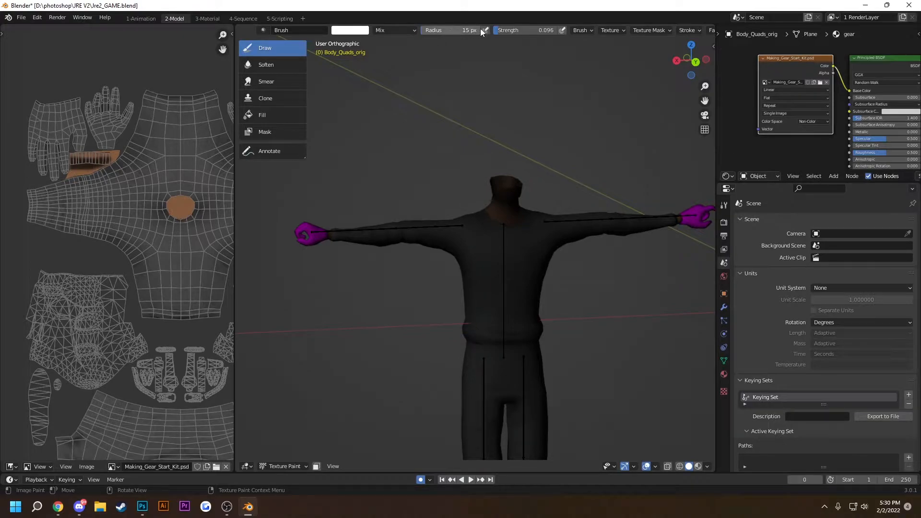
{"action": "left_click_drag", "start_coordinate": [502, 30], "coordinate": [557, 30]}
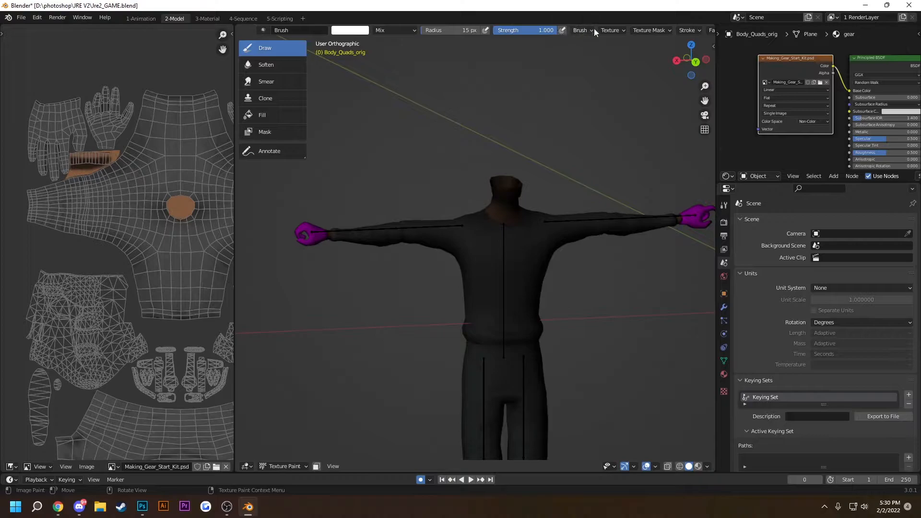
{"action": "left_click", "coordinate": [356, 31]}
{"action": "left_click_drag", "start_coordinate": [414, 42], "coordinate": [415, 110]}
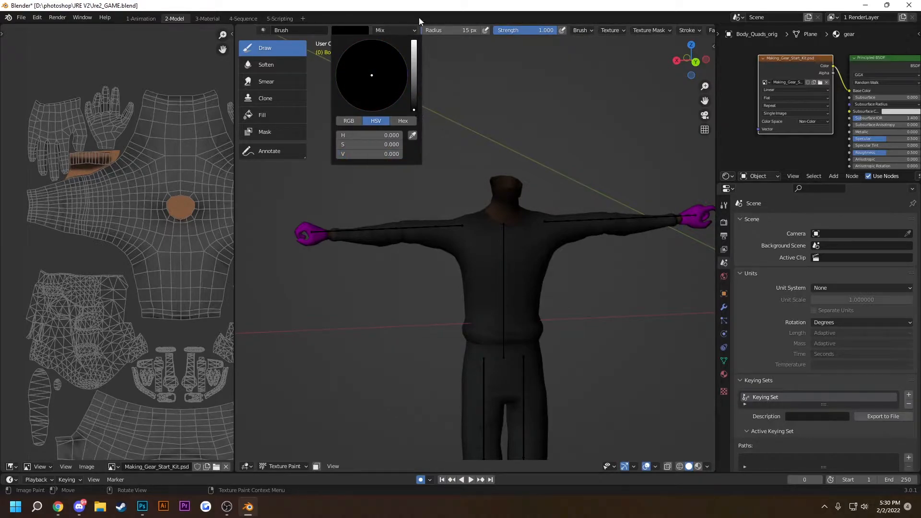
{"action": "left_click", "coordinate": [406, 30]}
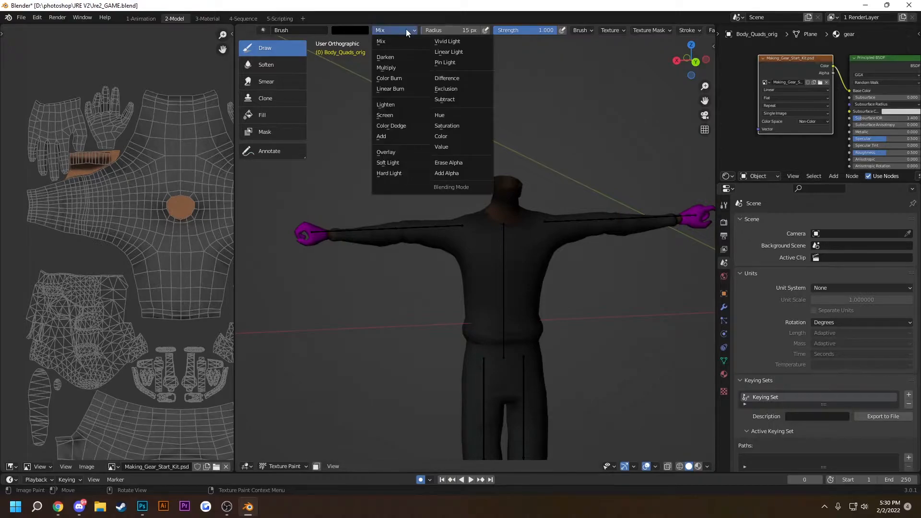
Try brush radii of 7 px and 4 px with test strokes on the torso, undoing each stroke.
{"action": "left_click", "coordinate": [442, 31]}
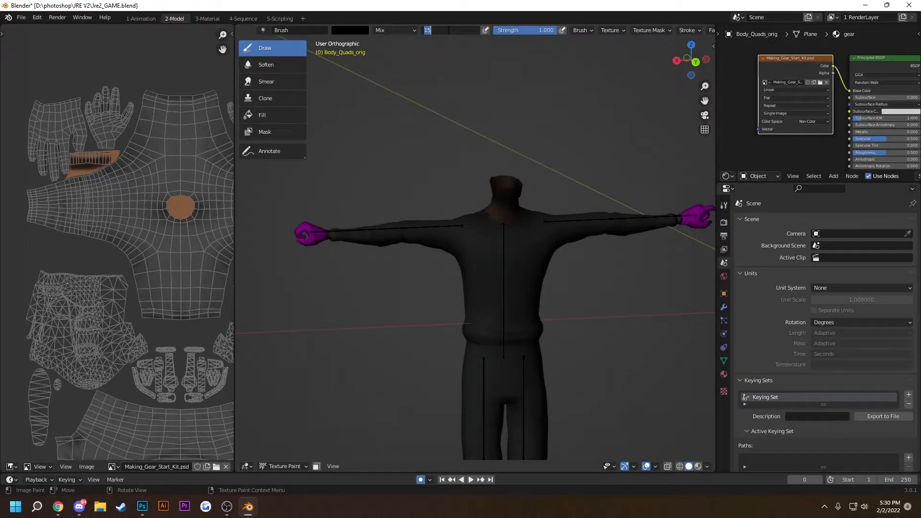
{"action": "type", "text": "7"}
{"action": "key", "text": "Return"}
{"action": "left_click_drag", "start_coordinate": [480, 243], "coordinate": [479, 261]}
{"action": "key", "text": "ctrl+z"}
{"action": "left_click", "coordinate": [435, 35]}
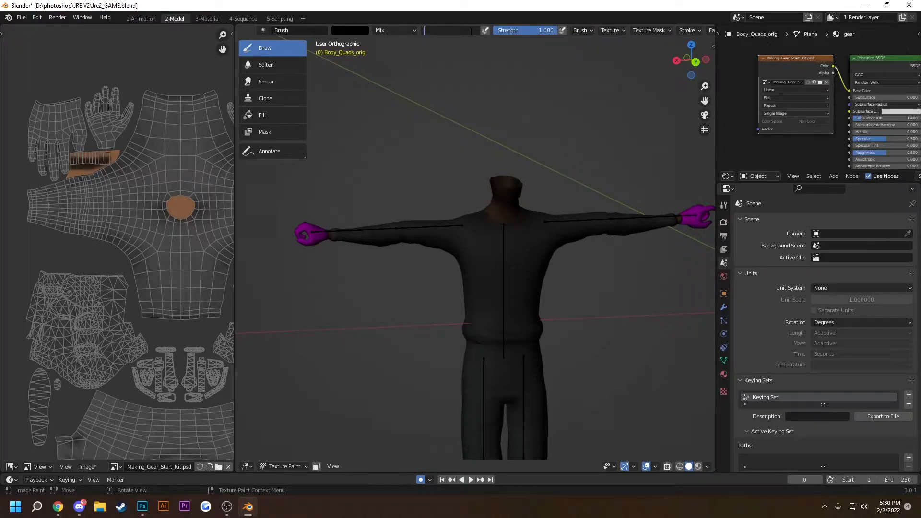
{"action": "key", "text": "Return"}
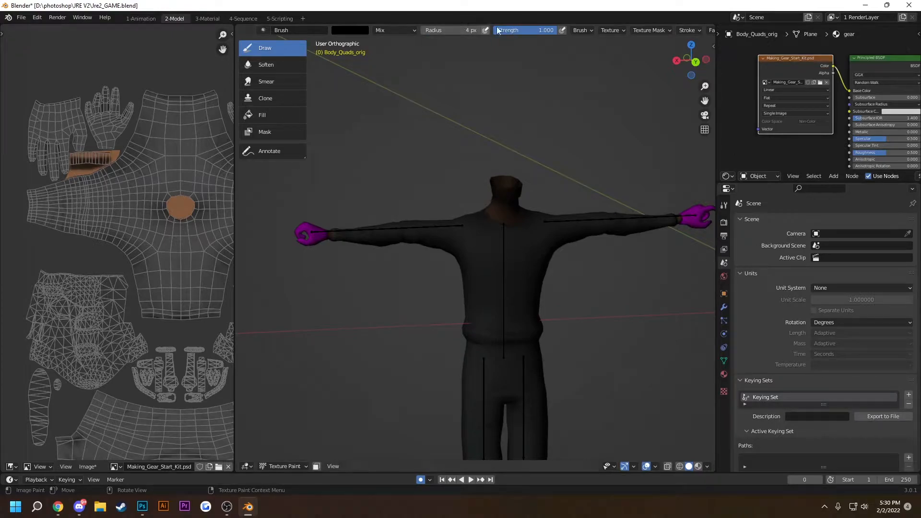
{"action": "mouse_move", "coordinate": [468, 282]}
{"action": "left_mouse_down"}
{"action": "mouse_move", "coordinate": [402, 268]}
{"action": "mouse_move", "coordinate": [499, 260]}
{"action": "left_mouse_up"}
{"action": "key", "text": "ctrl+z"}
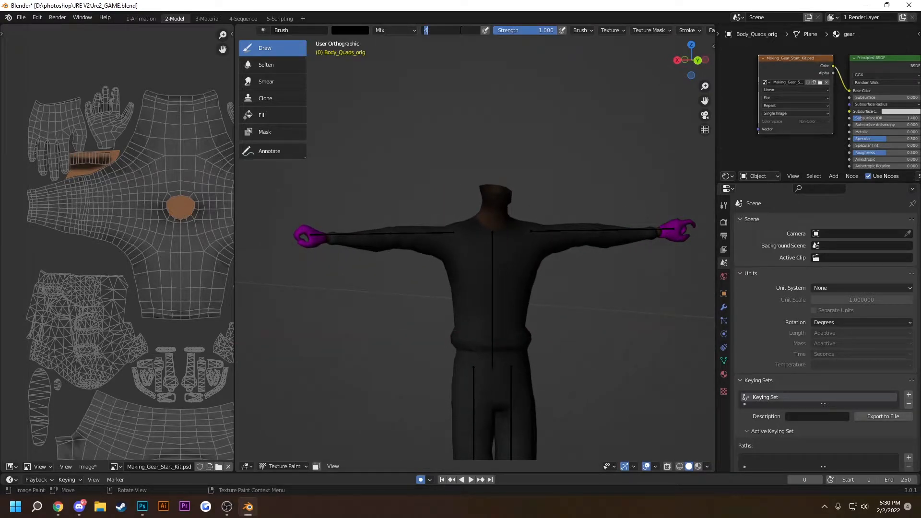
Set the Draw brush radius to 2 px and bring the remaining brush settings into view.
{"action": "left_click", "coordinate": [461, 30]}
{"action": "type", "text": "2"}
{"action": "key", "text": "Return"}
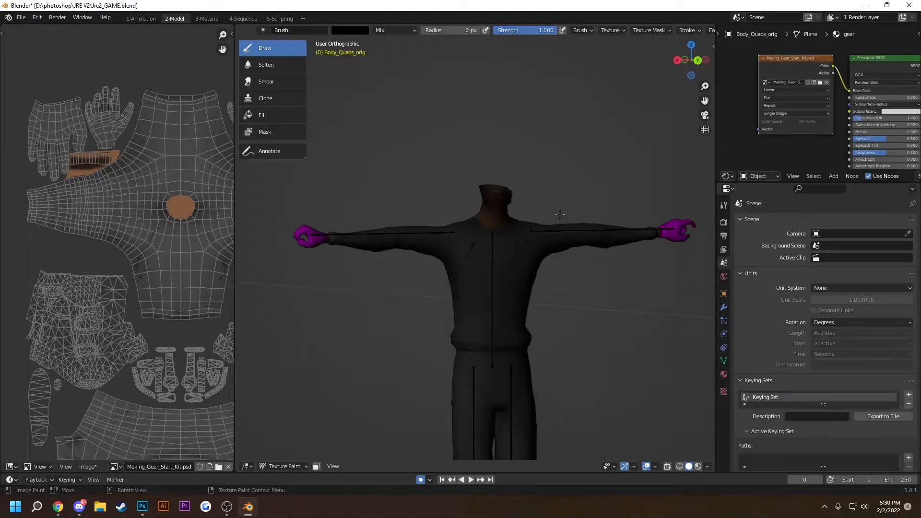
{"action": "scroll", "coordinate": [608, 32], "scroll_direction": "right", "scroll_amount": 8}
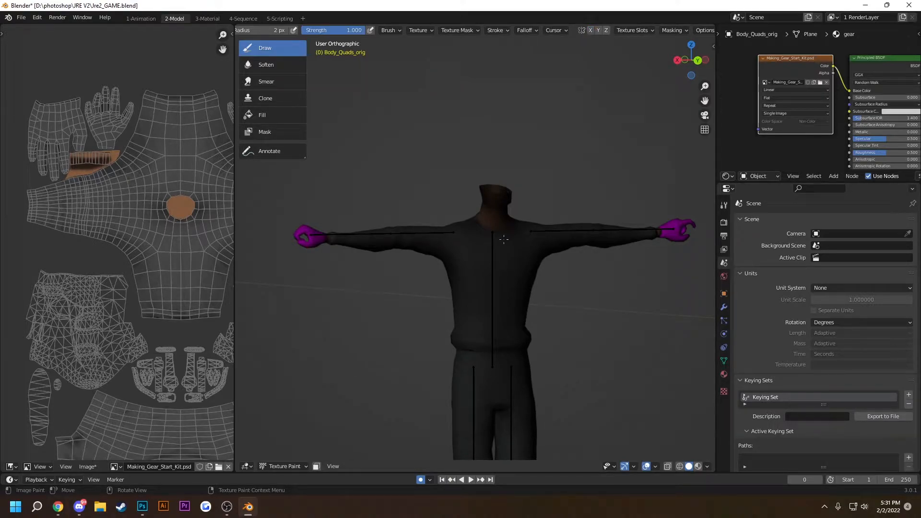
Examine the body model from the front, side and below the arm to plan where the guide lines go.
{"action": "left_click_drag", "start_coordinate": [412, 270], "coordinate": [561, 319]}
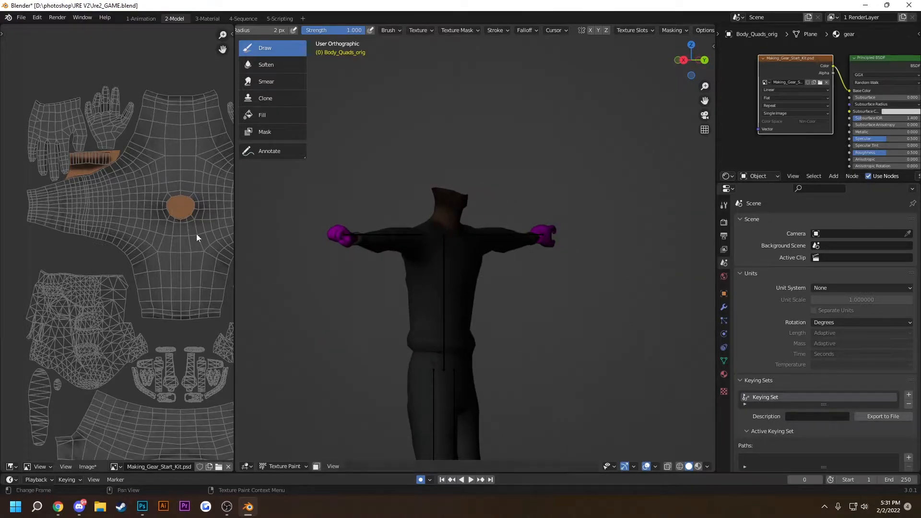
{"action": "left_click_drag", "start_coordinate": [437, 284], "coordinate": [317, 264]}
{"action": "scroll", "coordinate": [424, 298], "scroll_direction": "up", "scroll_amount": 4}
{"action": "mouse_move", "coordinate": [427, 318]}
{"action": "left_mouse_down"}
{"action": "mouse_move", "coordinate": [436, 306]}
{"action": "mouse_move", "coordinate": [413, 321]}
{"action": "left_mouse_up"}
{"action": "scroll", "coordinate": [432, 310], "scroll_direction": "down", "scroll_amount": 4}
{"action": "left_click_drag", "start_coordinate": [472, 232], "coordinate": [448, 317]}
{"action": "left_click_drag", "start_coordinate": [442, 270], "coordinate": [443, 371]}
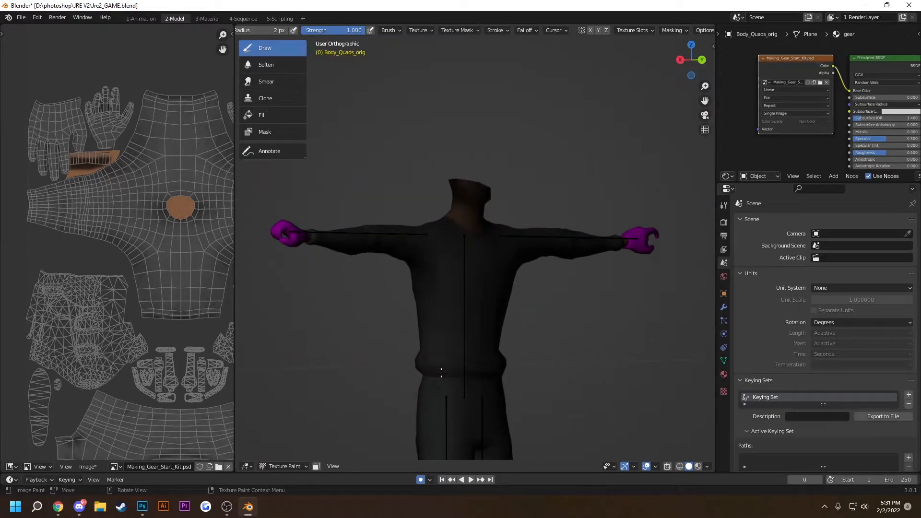
{"action": "left_click_drag", "start_coordinate": [437, 381], "coordinate": [406, 349]}
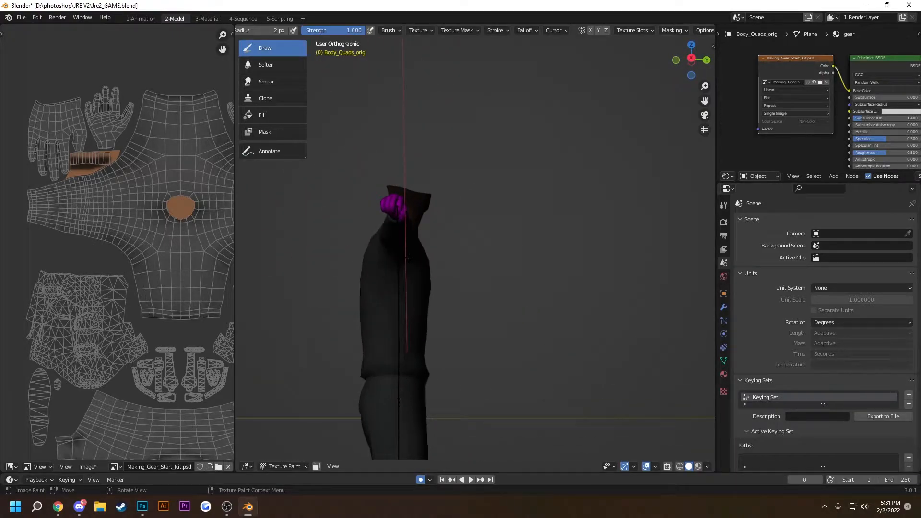
{"action": "left_click_drag", "start_coordinate": [401, 224], "coordinate": [387, 356]}
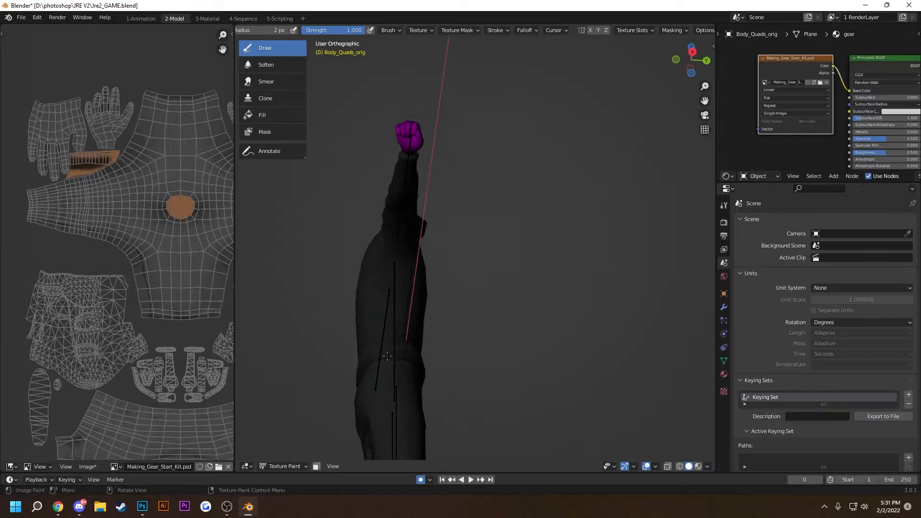
Paint thin black guide lines for the collar around the neck and a curved seam across one shoulder.
{"action": "left_click_drag", "start_coordinate": [403, 157], "coordinate": [461, 263]}
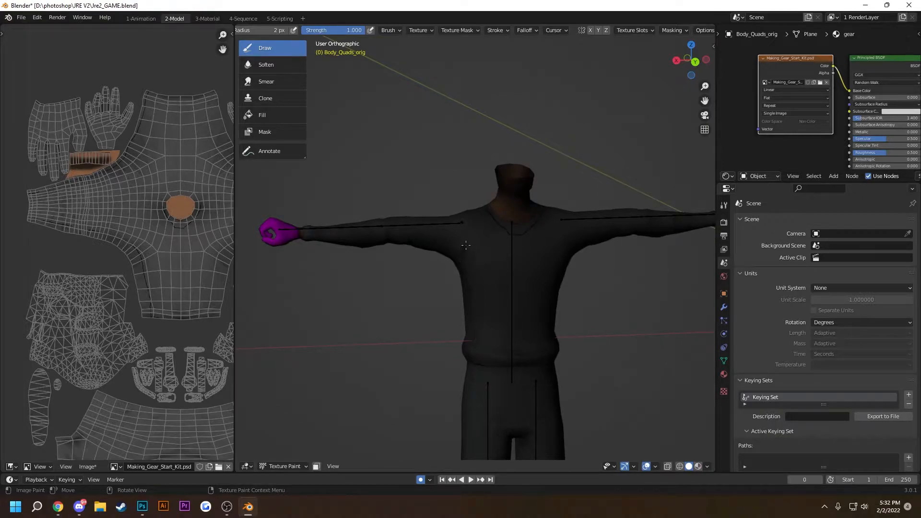
{"action": "left_click_drag", "start_coordinate": [494, 228], "coordinate": [416, 275]}
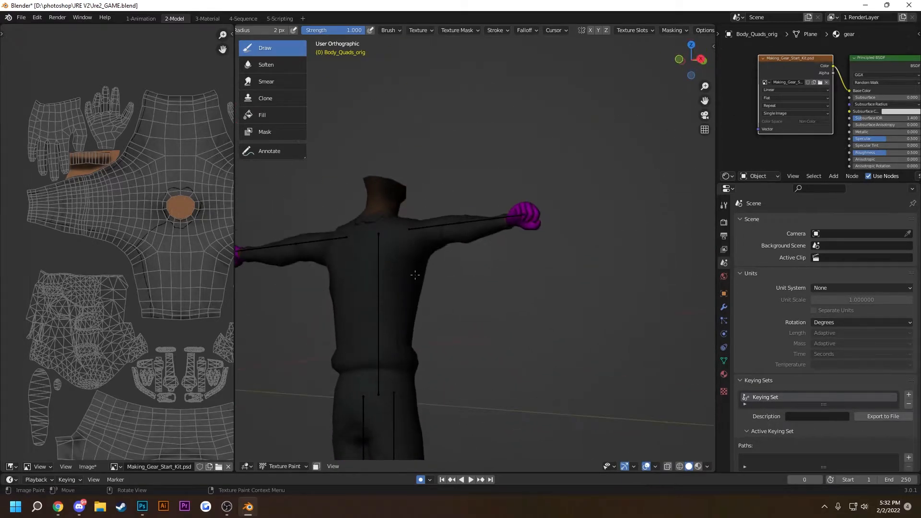
{"action": "left_click_drag", "start_coordinate": [381, 218], "coordinate": [240, 228]}
{"action": "mouse_move", "coordinate": [246, 515]}
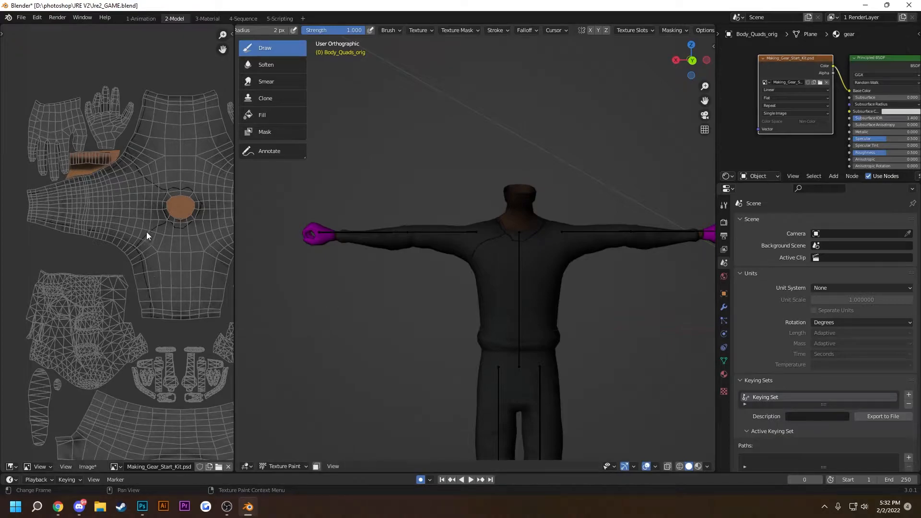
Examine the painted collar and shoulder guide lines on the UV layout in the Image Editor.
{"action": "scroll", "coordinate": [169, 200], "scroll_direction": "up", "scroll_amount": 3}
{"action": "left_click_drag", "start_coordinate": [172, 217], "coordinate": [87, 193]}
{"action": "scroll", "coordinate": [131, 205], "scroll_direction": "down", "scroll_amount": 3}
{"action": "left_click_drag", "start_coordinate": [147, 210], "coordinate": [213, 202]}
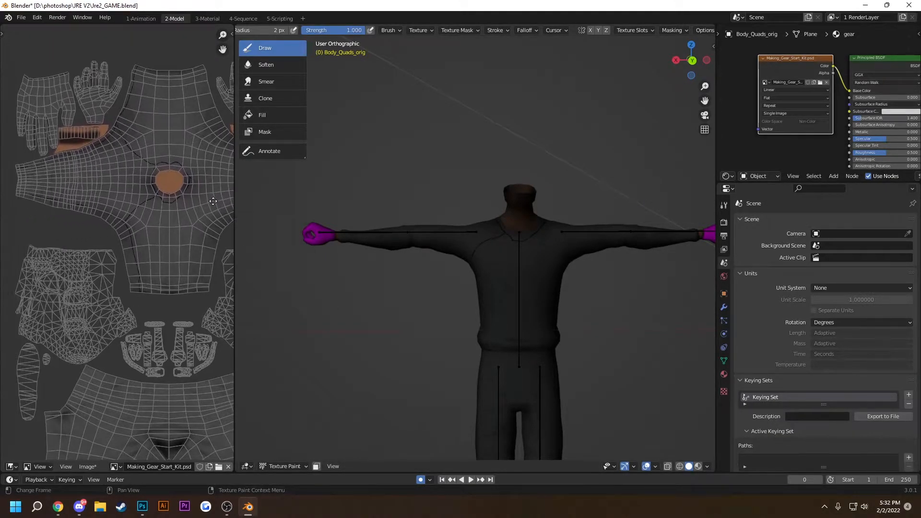
{"action": "left_click_drag", "start_coordinate": [152, 216], "coordinate": [52, 250]}
{"action": "scroll", "coordinate": [140, 259], "scroll_direction": "up", "scroll_amount": 5}
{"action": "scroll", "coordinate": [92, 214], "scroll_direction": "down", "scroll_amount": 5}
{"action": "scroll", "coordinate": [113, 258], "scroll_direction": "up", "scroll_amount": 6}
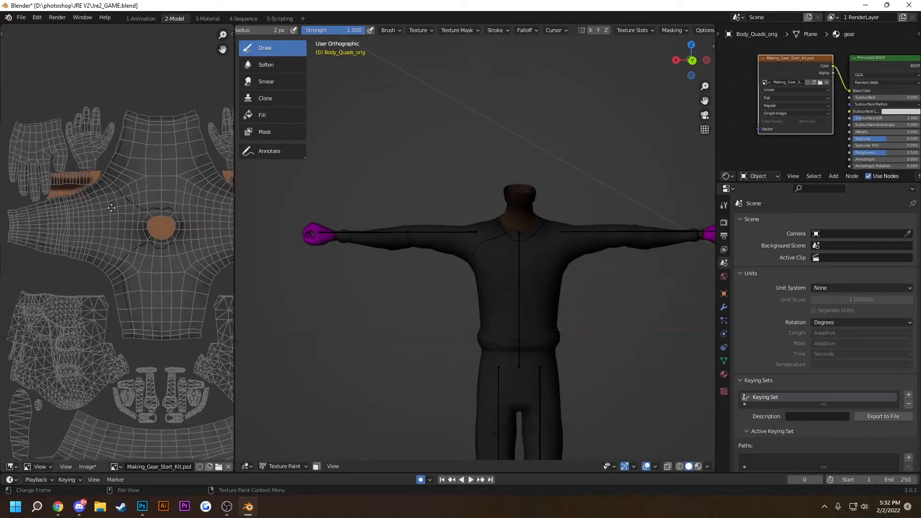
{"action": "scroll", "coordinate": [99, 266], "scroll_direction": "down", "scroll_amount": 5}
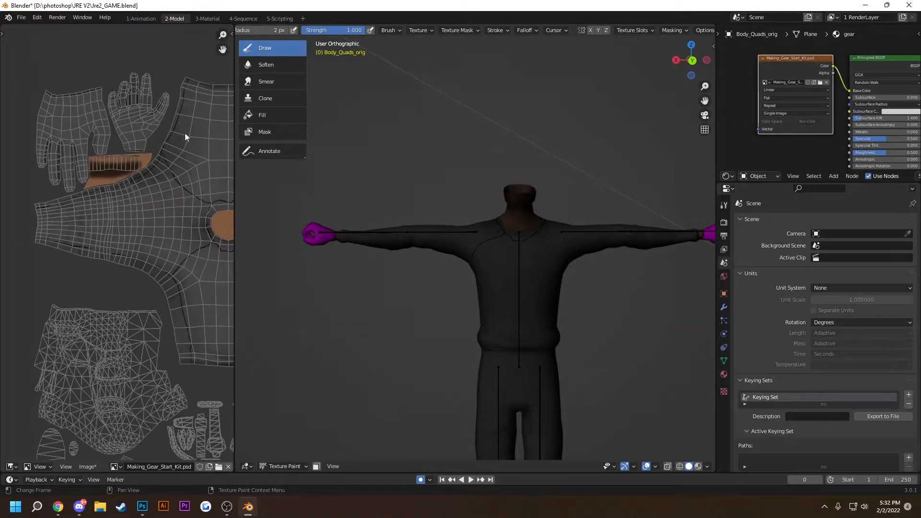
{"action": "scroll", "coordinate": [159, 159], "scroll_direction": "down", "scroll_amount": 1}
Save the painted texture as a PNG image named Making_Gear_Start_Kit.png in the Gear Files folder.
{"action": "left_click_drag", "start_coordinate": [234, 227], "coordinate": [313, 227]}
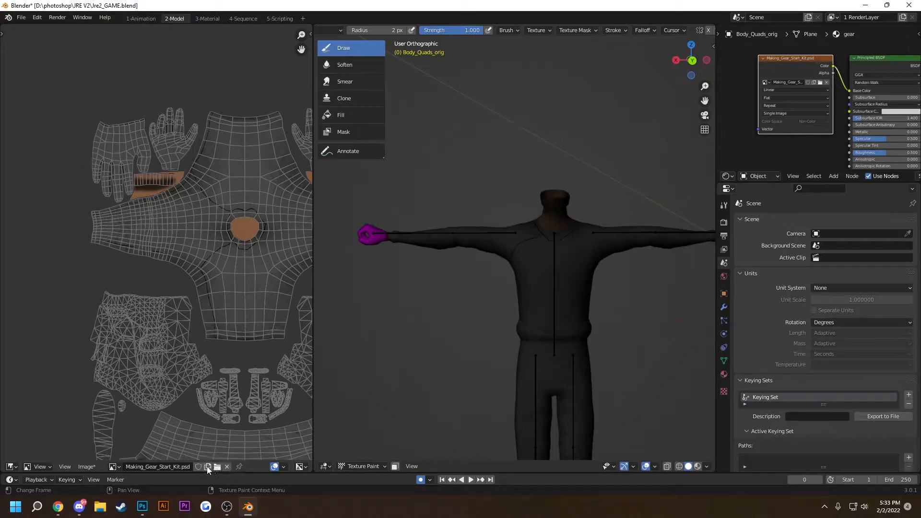
{"action": "left_click", "coordinate": [90, 467]}
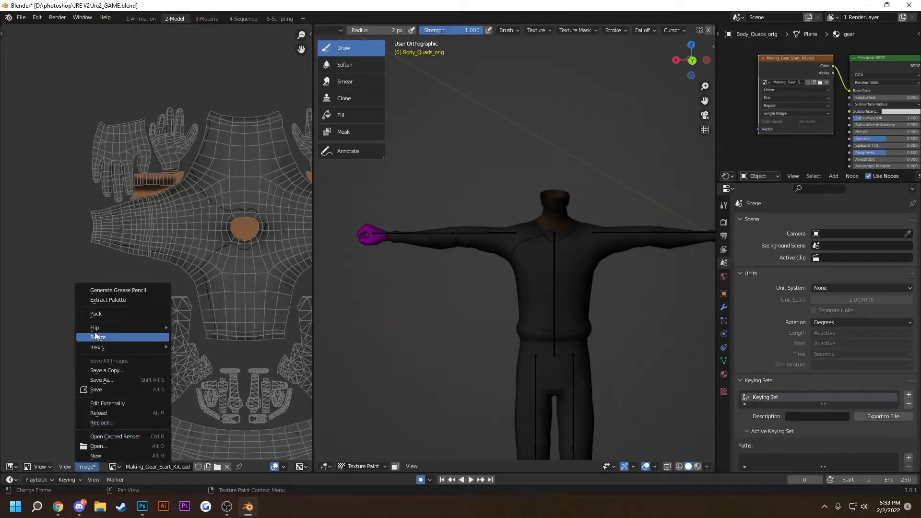
{"action": "left_click", "coordinate": [111, 379]}
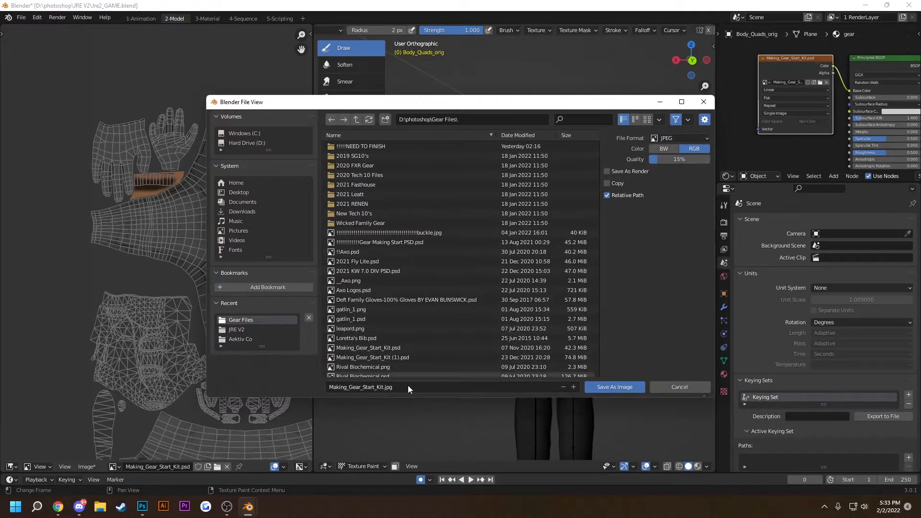
{"action": "left_click", "coordinate": [681, 139]}
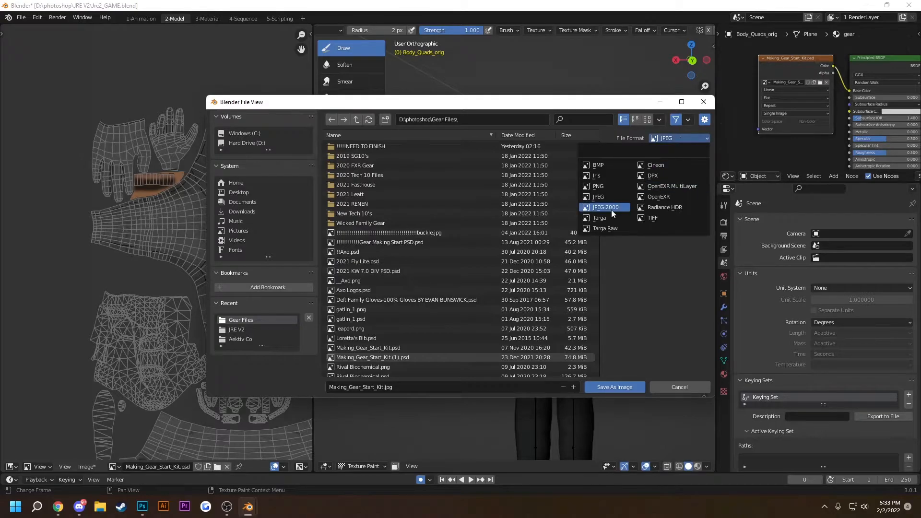
{"action": "left_click", "coordinate": [608, 186]}
{"action": "scroll", "coordinate": [434, 235], "scroll_direction": "down", "scroll_amount": 2}
{"action": "scroll", "coordinate": [401, 280], "scroll_direction": "down", "scroll_amount": 2}
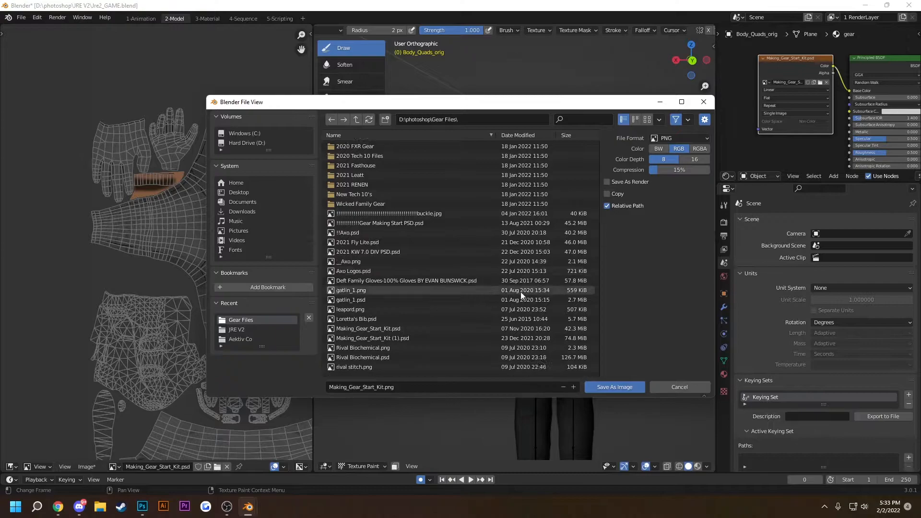
{"action": "left_click", "coordinate": [618, 387]}
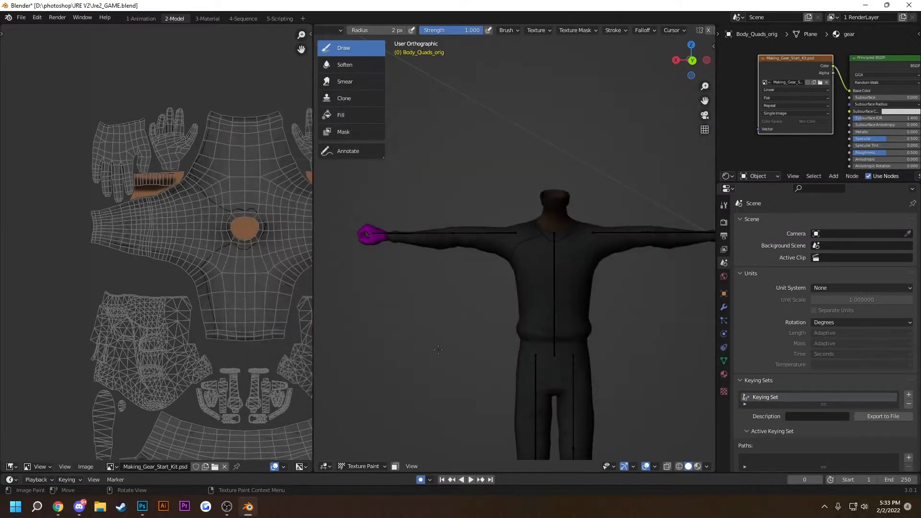
Switch to Photoshop and open the exported Making_Gear_Start_Kit.png from the Gear Files folder.
{"action": "left_click", "coordinate": [142, 507]}
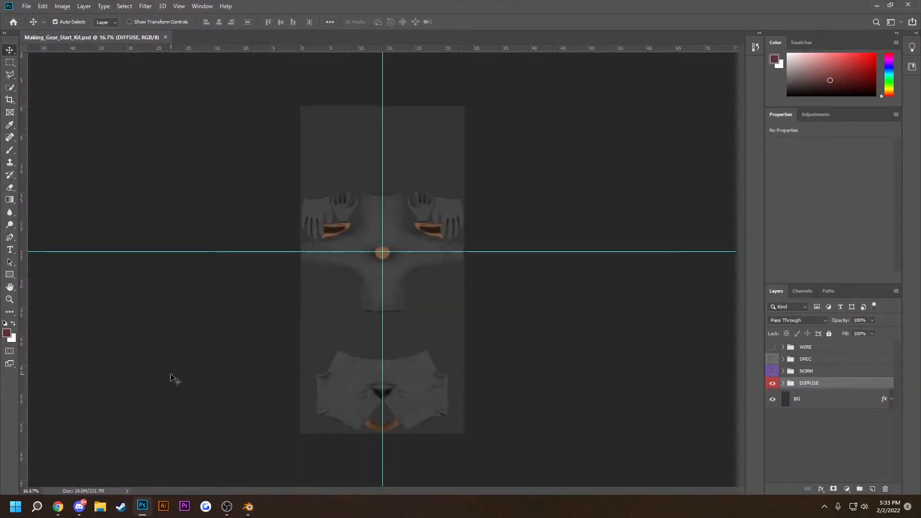
{"action": "left_click", "coordinate": [28, 7]}
{"action": "left_click", "coordinate": [34, 25]}
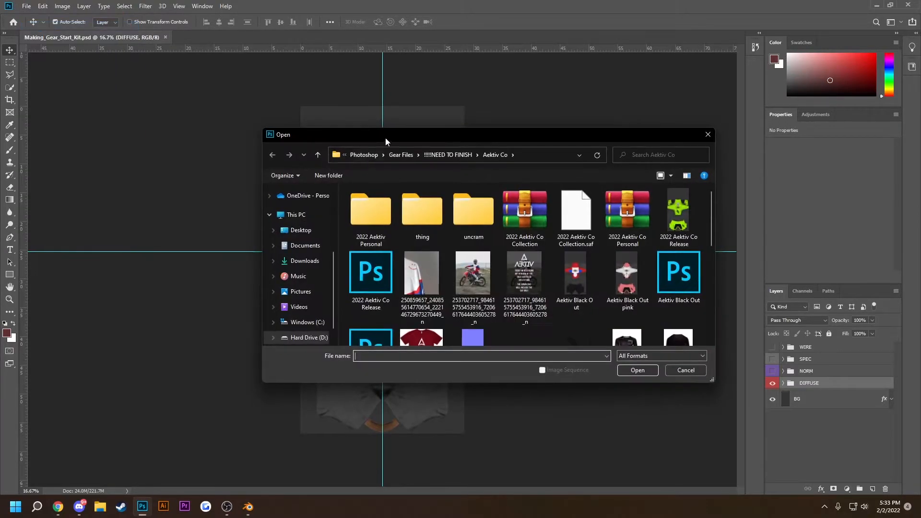
{"action": "left_click", "coordinate": [404, 154]}
{"action": "scroll", "coordinate": [428, 261], "scroll_direction": "up", "scroll_amount": 1}
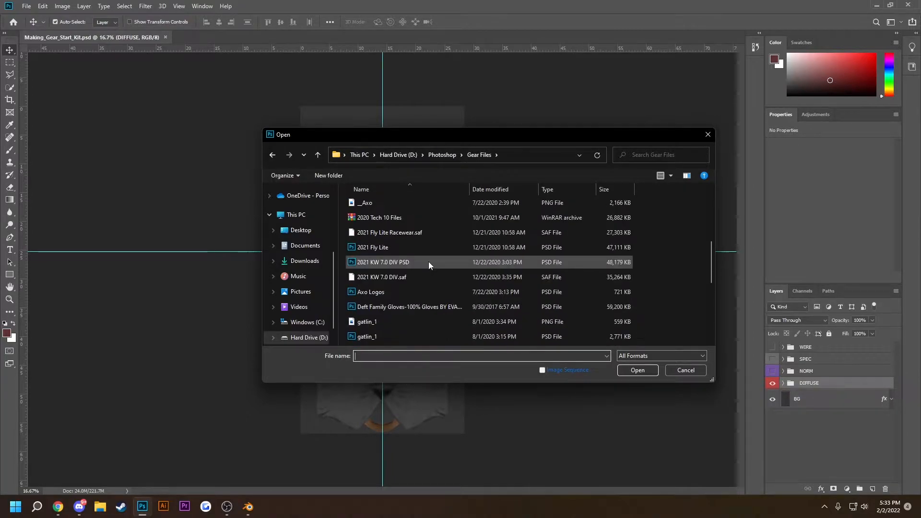
{"action": "scroll", "coordinate": [407, 233], "scroll_direction": "down", "scroll_amount": 2}
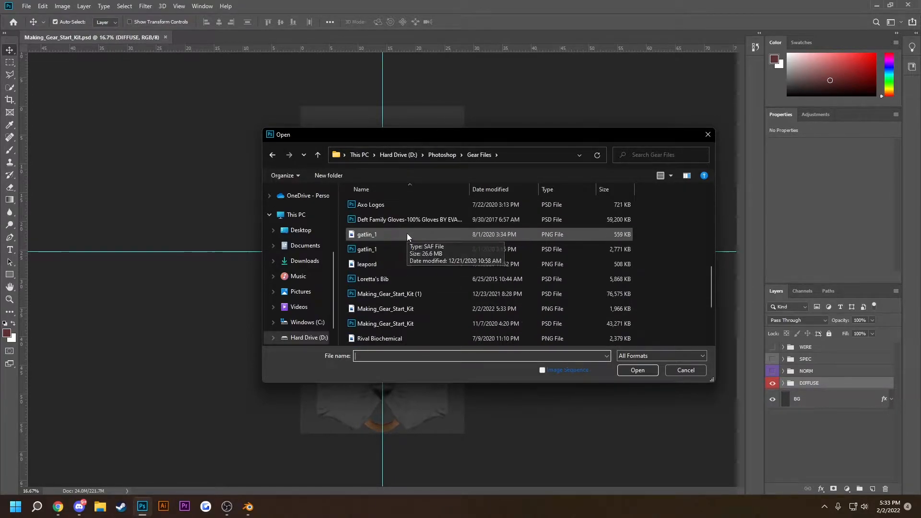
{"action": "left_click", "coordinate": [419, 309]}
{"action": "left_click", "coordinate": [638, 371]}
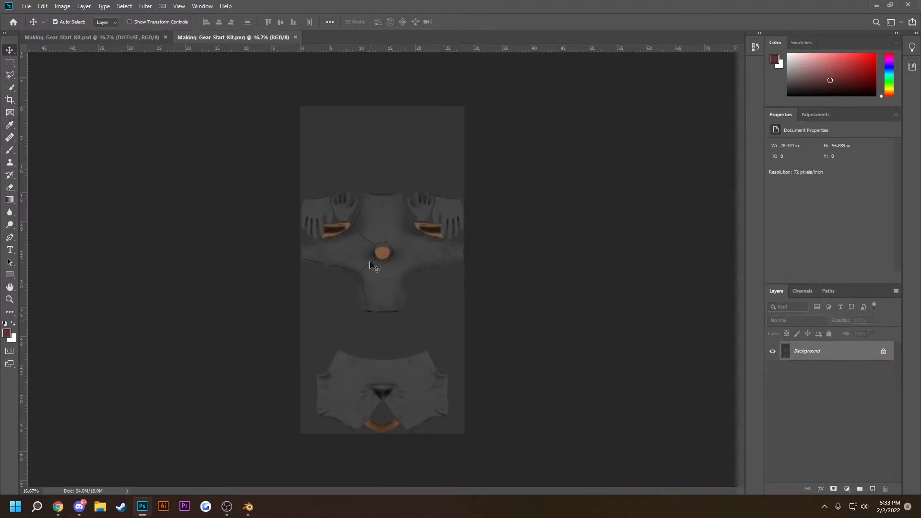
Unlock the Background of the PNG texture so it becomes an editable layer.
{"action": "scroll", "coordinate": [372, 265], "scroll_direction": "up", "scroll_amount": 5}
{"action": "scroll", "coordinate": [361, 300], "scroll_direction": "down", "scroll_amount": 3}
{"action": "left_click", "coordinate": [883, 353]}
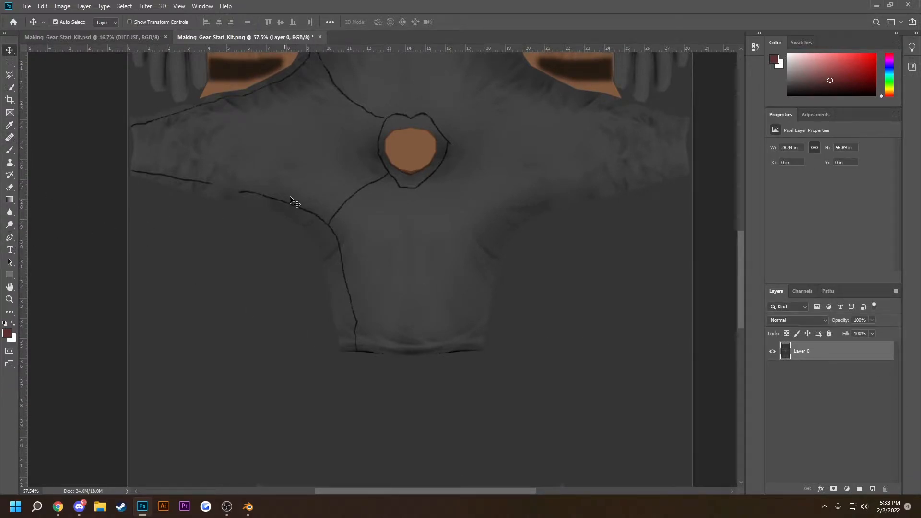
{"action": "scroll", "coordinate": [338, 210], "scroll_direction": "up", "scroll_amount": 3}
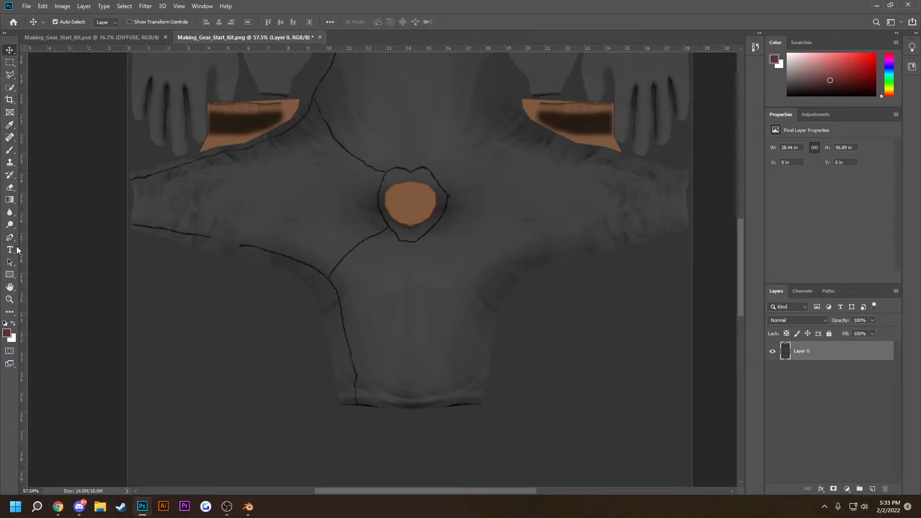
Set up the Brush tool with the Hard Round tip at a size of 2 px.
{"action": "left_click", "coordinate": [10, 238]}
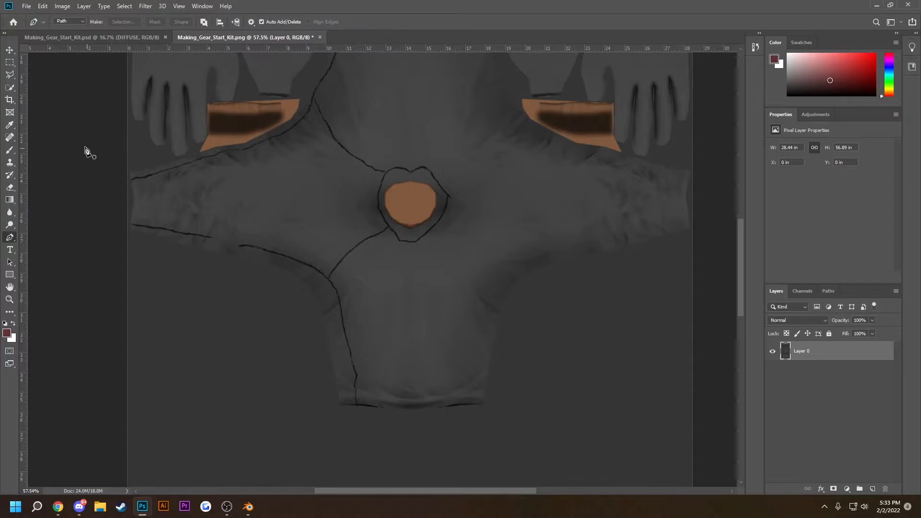
{"action": "left_click", "coordinate": [9, 152]}
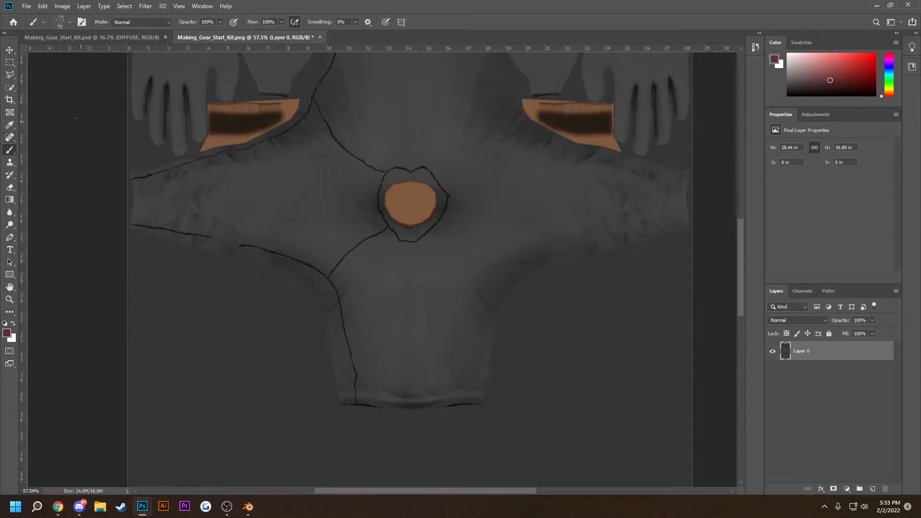
{"action": "left_click", "coordinate": [70, 22]}
{"action": "scroll", "coordinate": [62, 96], "scroll_direction": "up", "scroll_amount": 1}
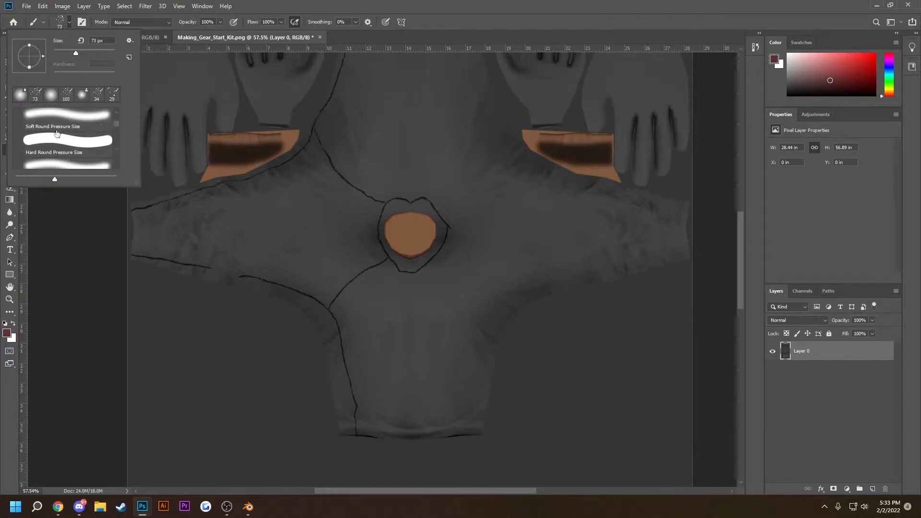
{"action": "left_click", "coordinate": [56, 142]}
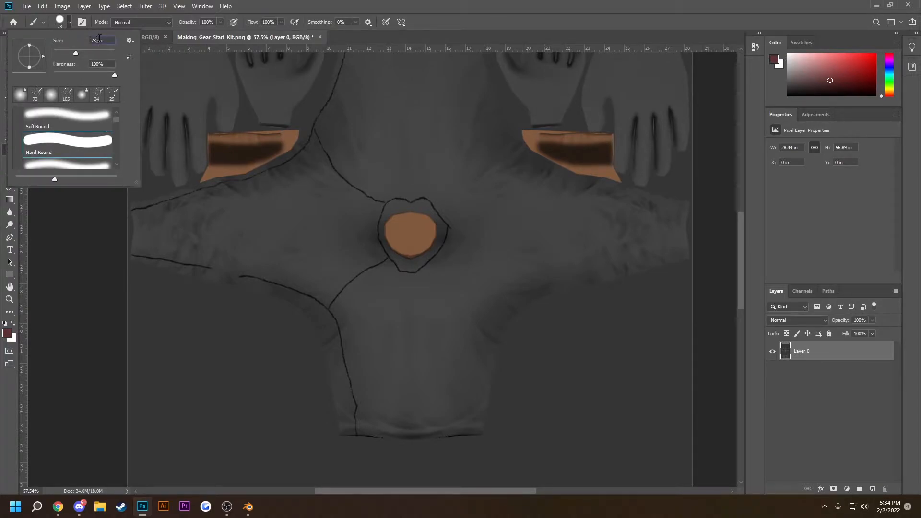
{"action": "type", "text": "2"}
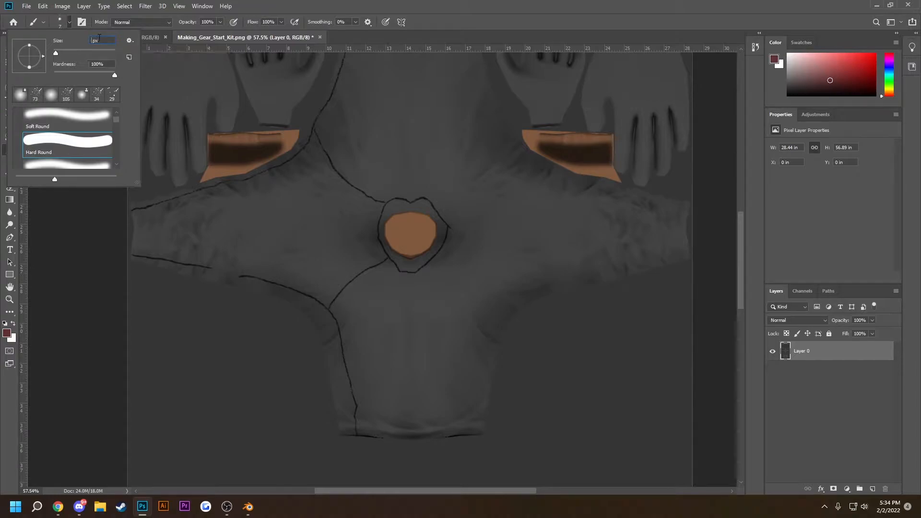
{"action": "key", "text": "Return"}
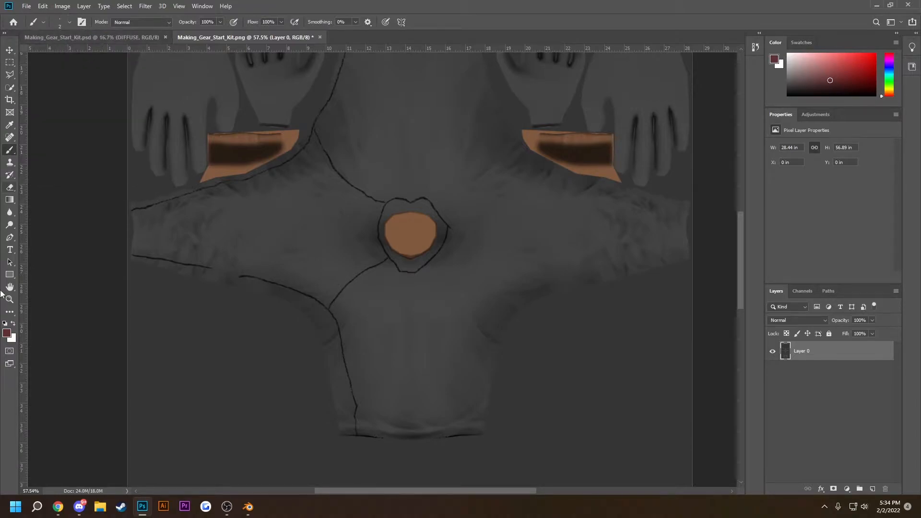
Set the foreground color to black (000000).
{"action": "left_click", "coordinate": [5, 335]}
{"action": "left_click_drag", "start_coordinate": [444, 230], "coordinate": [165, 349]}
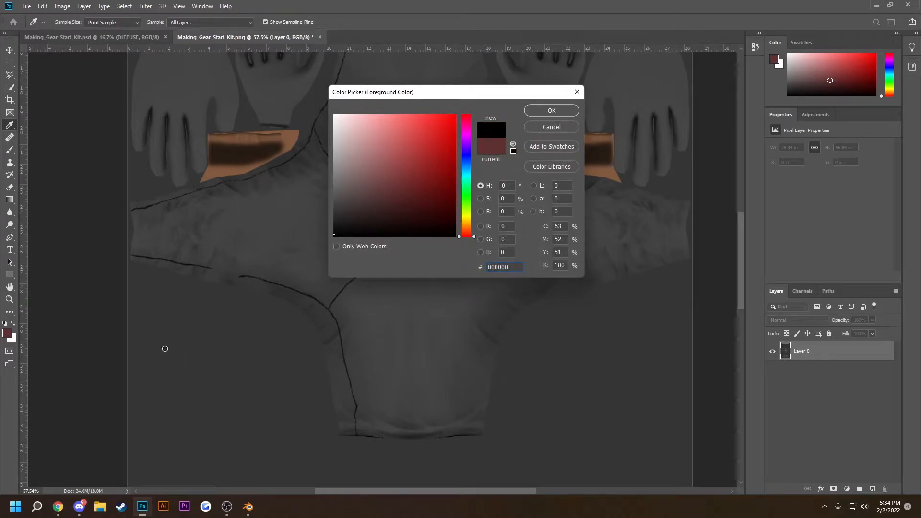
{"action": "left_click", "coordinate": [558, 111]}
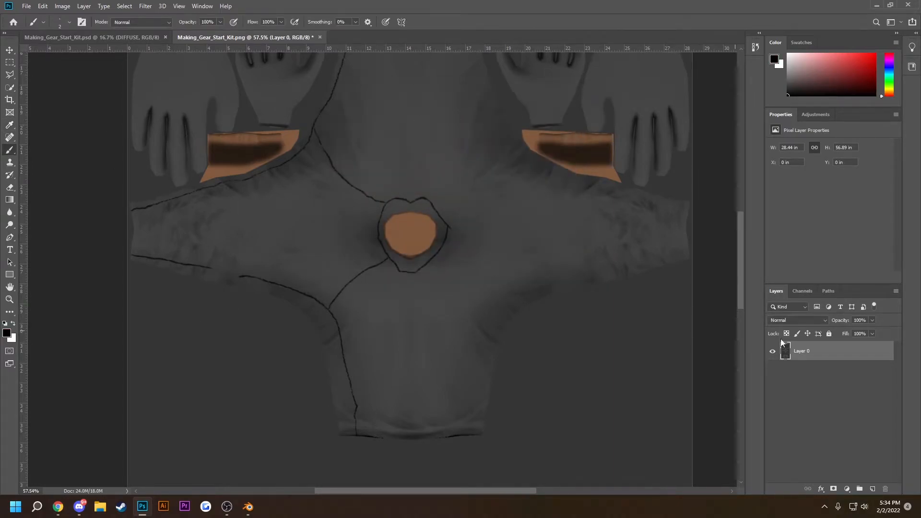
Copy the guide line texture layer into Making_Gear_Start_Kit.psd and bring that document to the front.
{"action": "right_click", "coordinate": [823, 355]}
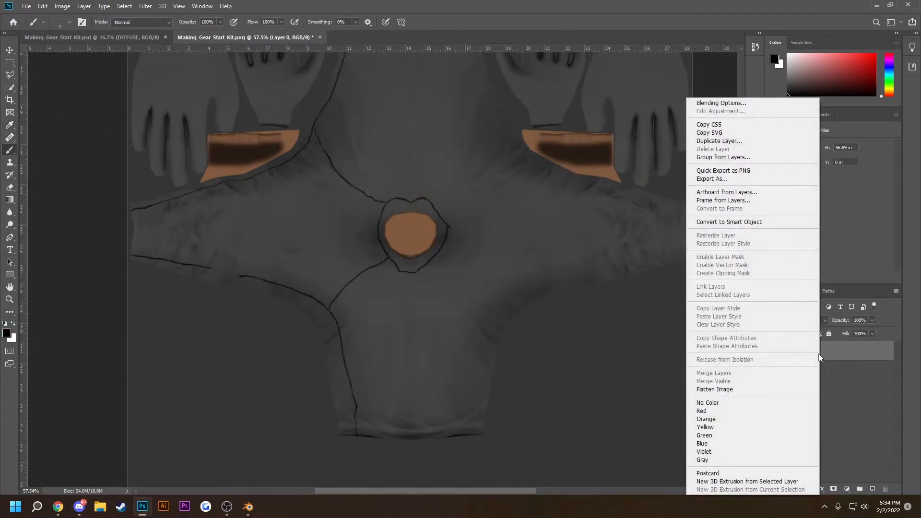
{"action": "left_click", "coordinate": [726, 142]}
{"action": "left_click", "coordinate": [456, 175]}
{"action": "left_click", "coordinate": [432, 183]}
{"action": "left_click", "coordinate": [546, 140]}
{"action": "left_click", "coordinate": [144, 38]}
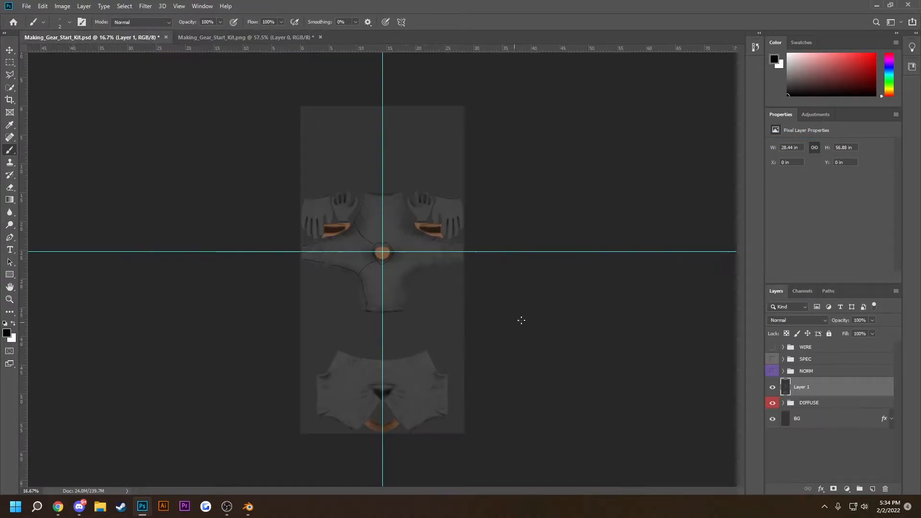
Expand the DIFFUSE group, move the NORM group into its RIDER subgroup and show the contents of RIDER.
{"action": "scroll", "coordinate": [387, 263], "scroll_direction": "up", "scroll_amount": 8}
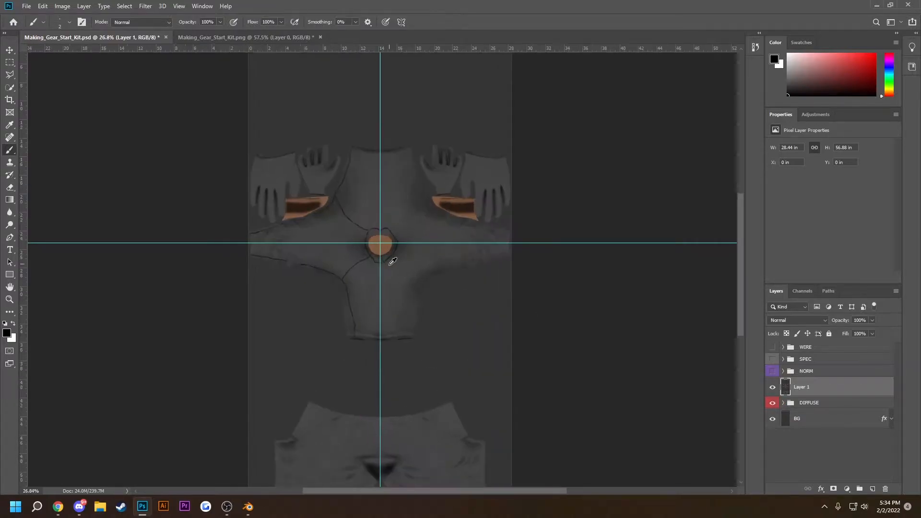
{"action": "left_click", "coordinate": [784, 403]}
{"action": "left_click_drag", "start_coordinate": [808, 372], "coordinate": [800, 416]}
{"action": "left_click", "coordinate": [791, 403]}
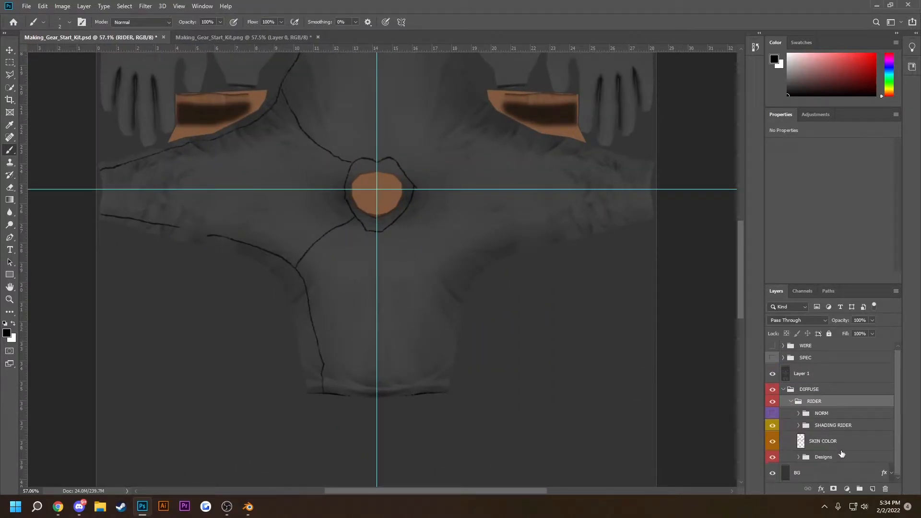
Examine the contents of the Designs, NORM and SHADING RIDER groups inside RIDER to find where the guide layer belongs.
{"action": "left_click", "coordinate": [798, 457]}
{"action": "scroll", "coordinate": [799, 454], "scroll_direction": "down", "scroll_amount": 1}
{"action": "left_click", "coordinate": [798, 411]}
{"action": "left_click", "coordinate": [773, 414]}
{"action": "left_click", "coordinate": [798, 413]}
{"action": "scroll", "coordinate": [810, 421], "scroll_direction": "down", "scroll_amount": 3}
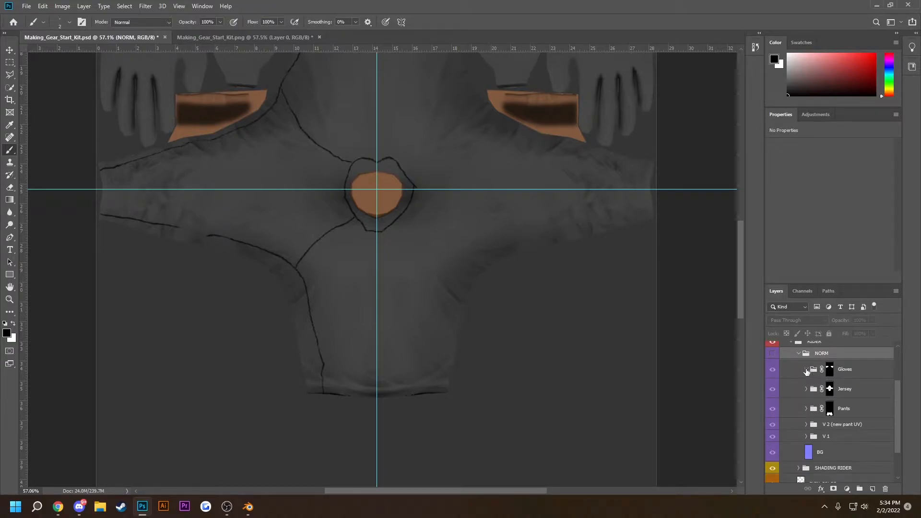
{"action": "scroll", "coordinate": [810, 434], "scroll_direction": "down", "scroll_amount": 2}
{"action": "left_click", "coordinate": [798, 425]}
{"action": "scroll", "coordinate": [797, 427], "scroll_direction": "down", "scroll_amount": 5}
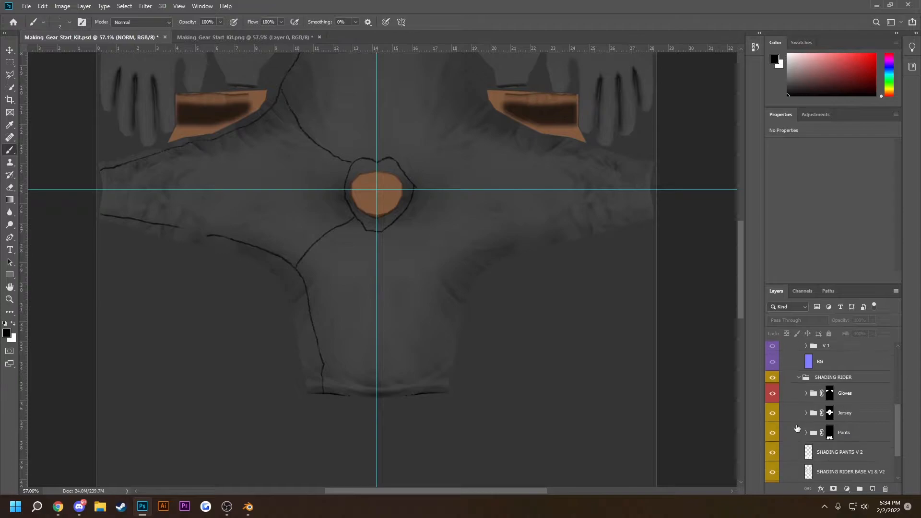
{"action": "scroll", "coordinate": [797, 427], "scroll_direction": "up", "scroll_amount": 10}
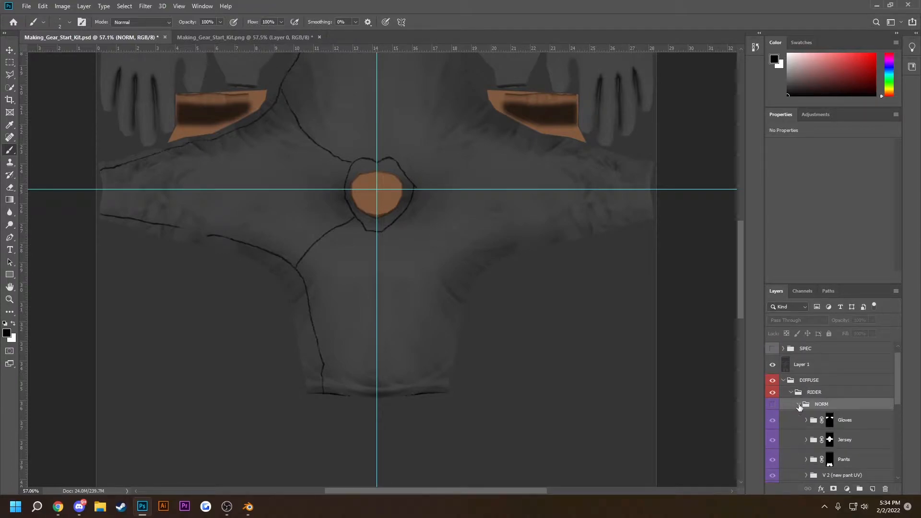
{"action": "left_click", "coordinate": [799, 405]}
{"action": "left_click", "coordinate": [791, 392]}
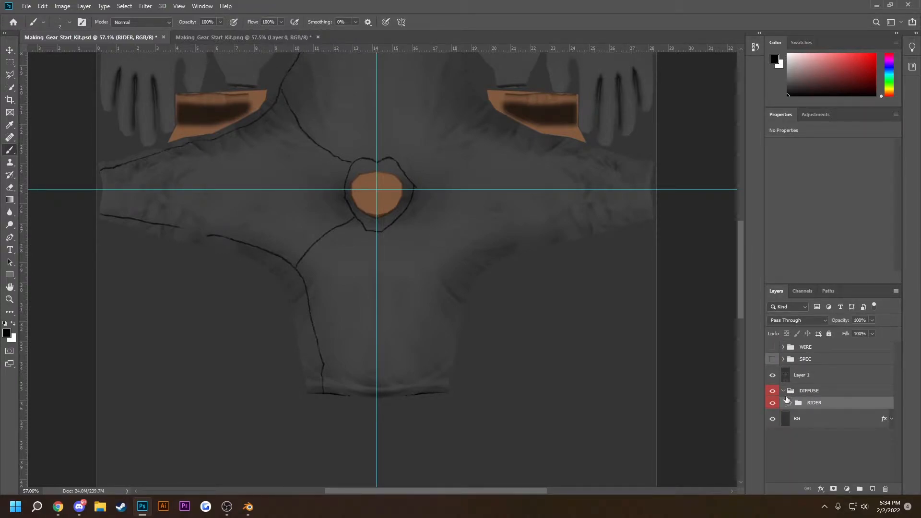
Move Layer 1 into the RIDER group inside DIFFUSE, placing it directly below SKIN COLOR.
{"action": "left_click", "coordinate": [783, 391]}
{"action": "left_click", "coordinate": [811, 374]}
{"action": "left_click_drag", "start_coordinate": [837, 379], "coordinate": [825, 393]}
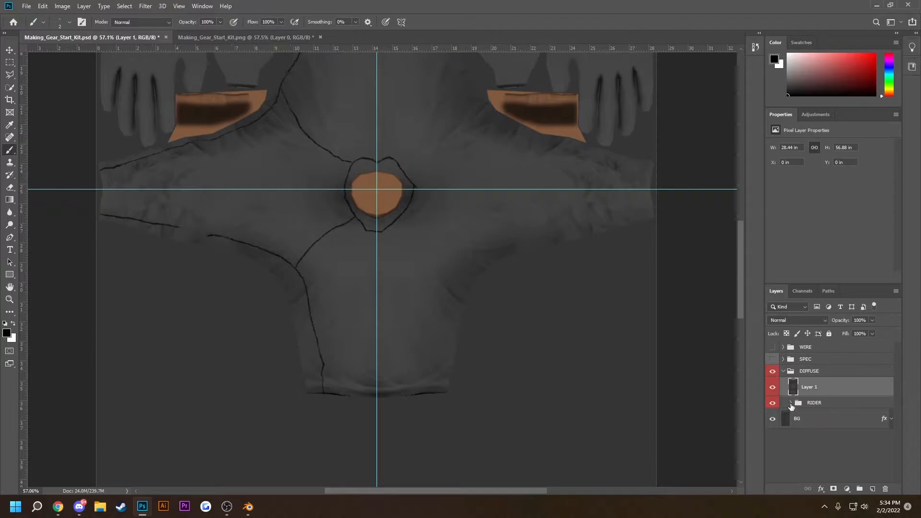
{"action": "left_click", "coordinate": [792, 407]}
{"action": "double_click", "coordinate": [825, 387]}
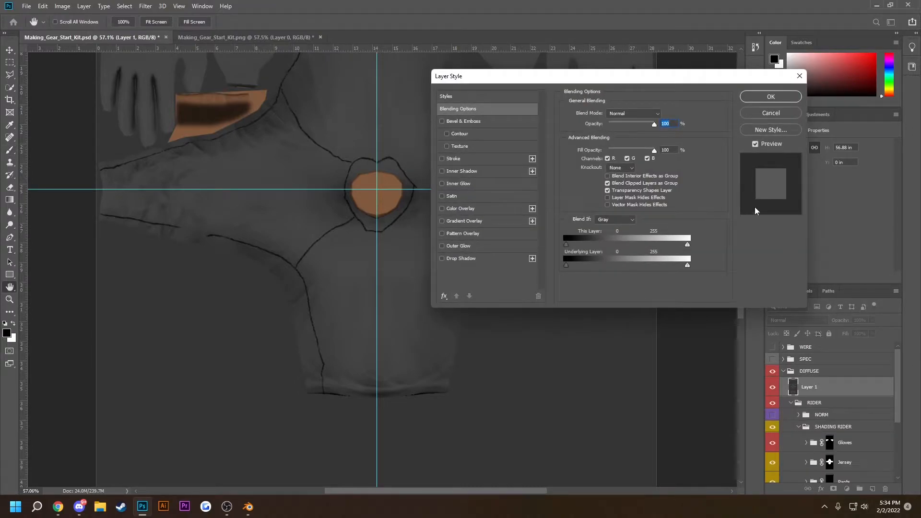
{"action": "left_click", "coordinate": [800, 76]}
{"action": "scroll", "coordinate": [821, 382], "scroll_direction": "down", "scroll_amount": 1}
{"action": "mouse_move", "coordinate": [829, 366]}
{"action": "left_mouse_down"}
{"action": "mouse_move", "coordinate": [844, 432]}
{"action": "mouse_move", "coordinate": [832, 499]}
{"action": "mouse_move", "coordinate": [832, 453]}
{"action": "left_mouse_up"}
{"action": "scroll", "coordinate": [823, 432], "scroll_direction": "up", "scroll_amount": 4}
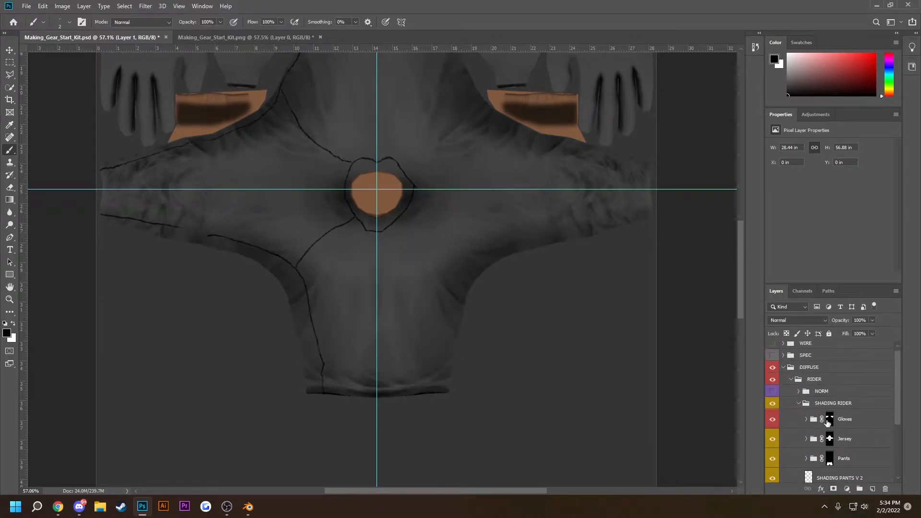
Move Layer 1 into the jersey group inside Designs and add a new empty group above it.
{"action": "left_click", "coordinate": [804, 403]}
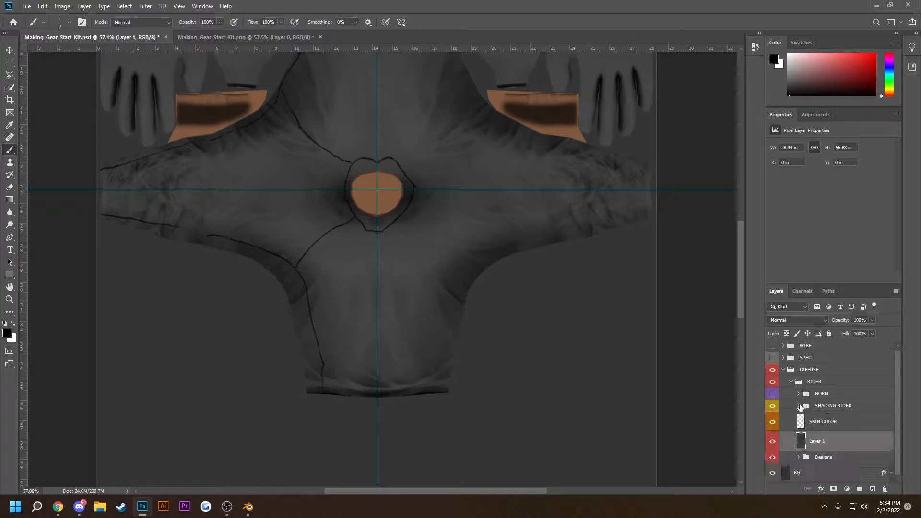
{"action": "left_click", "coordinate": [800, 457]}
{"action": "left_click_drag", "start_coordinate": [837, 383], "coordinate": [842, 434]}
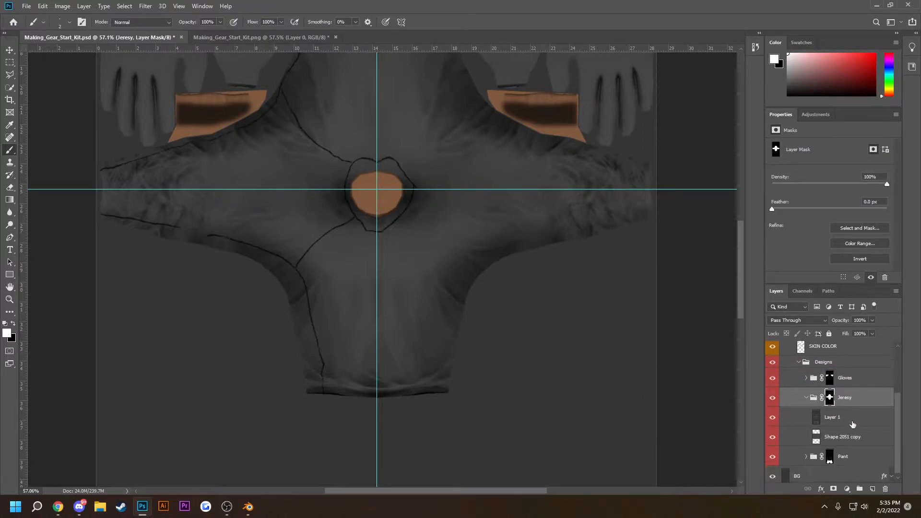
{"action": "left_click", "coordinate": [853, 425]}
{"action": "left_click", "coordinate": [860, 489]}
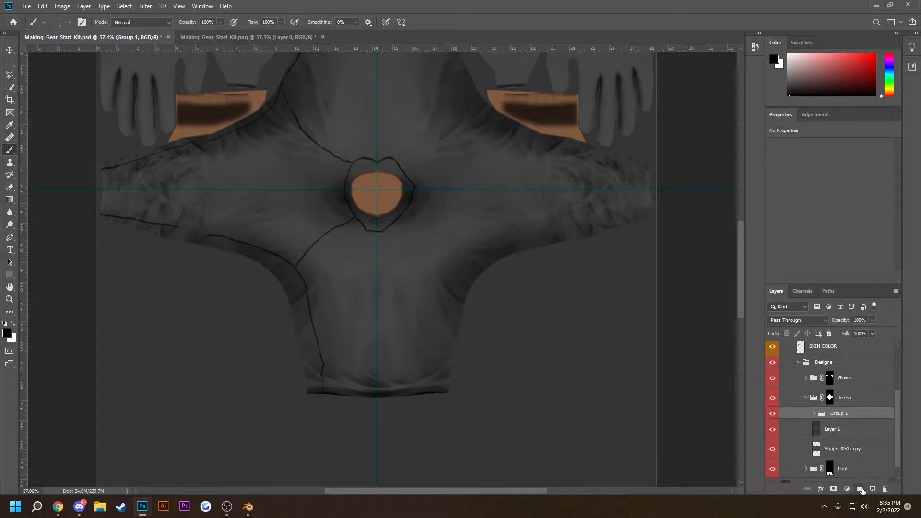
Add an empty layer inside the new group in the Jersey group and rename that group as Stitch.
{"action": "left_click", "coordinate": [872, 489]}
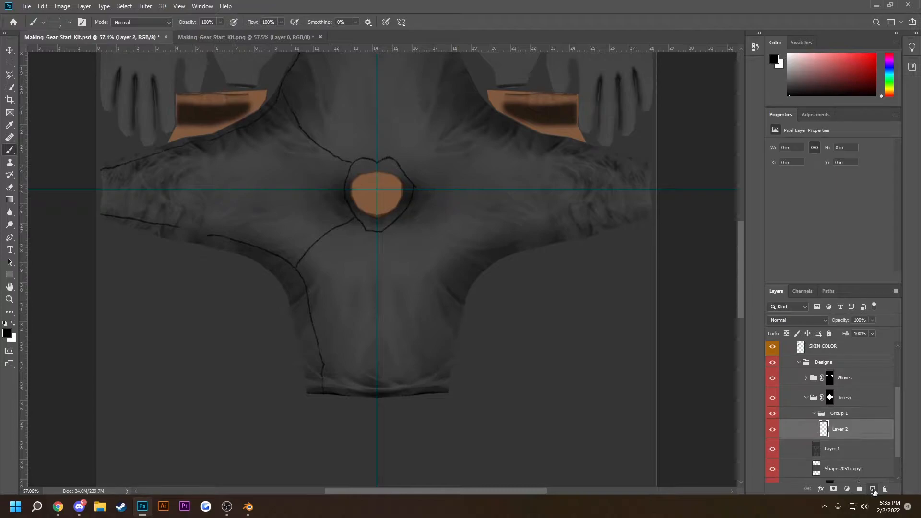
{"action": "double_click", "coordinate": [841, 413]}
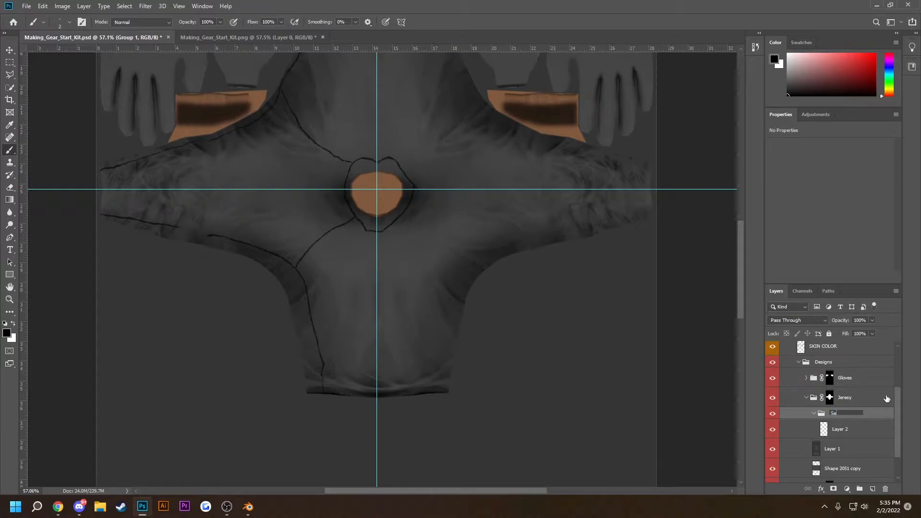
{"action": "type", "text": "titch"}
{"action": "key", "text": "Return"}
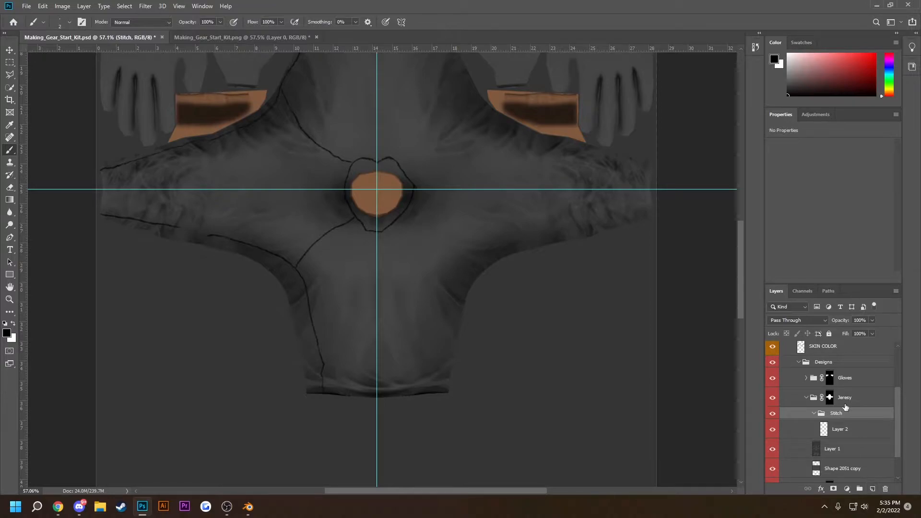
Trace the lower sleeve and side seam guide with a Pen tool path running from the hem past the underarm to the cuff.
{"action": "left_click", "coordinate": [863, 430]}
{"action": "left_click", "coordinate": [10, 237]}
{"action": "scroll", "coordinate": [320, 409], "scroll_direction": "up", "scroll_amount": 2}
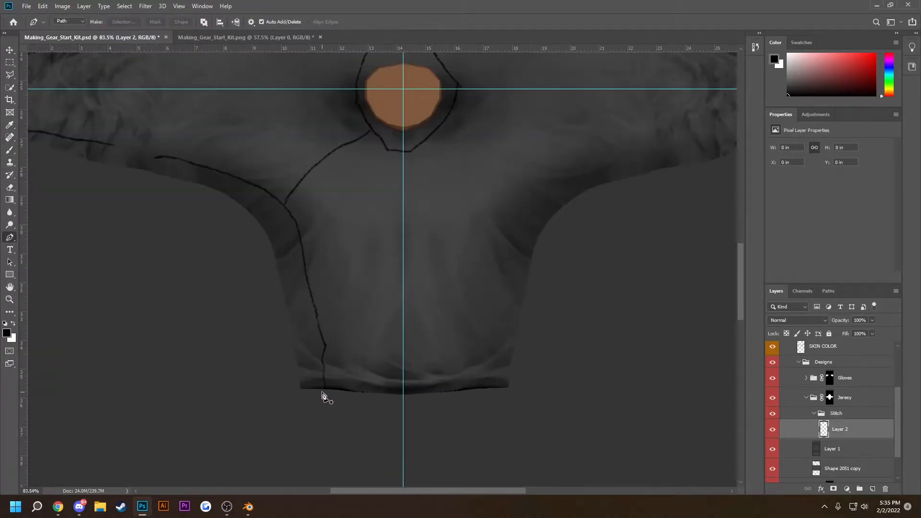
{"action": "left_click", "coordinate": [327, 391]}
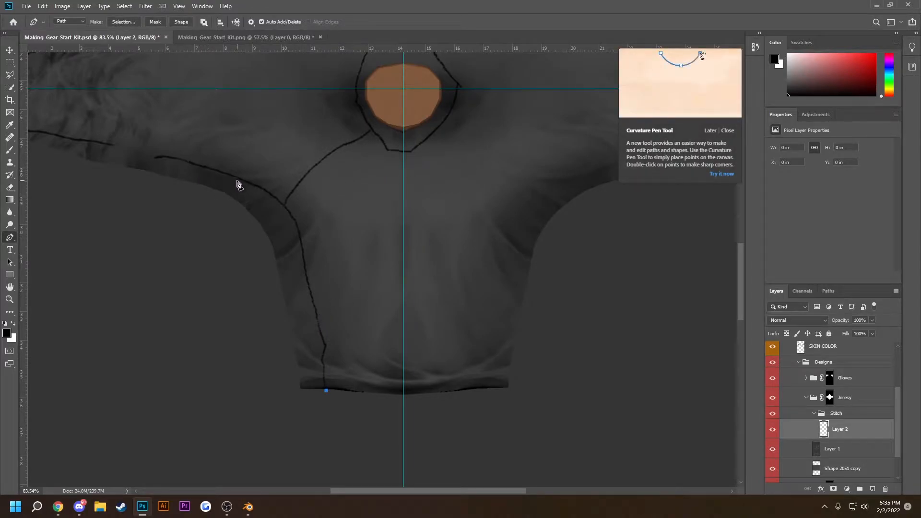
{"action": "left_click", "coordinate": [302, 248]}
{"action": "left_click_drag", "start_coordinate": [218, 171], "coordinate": [132, 150]}
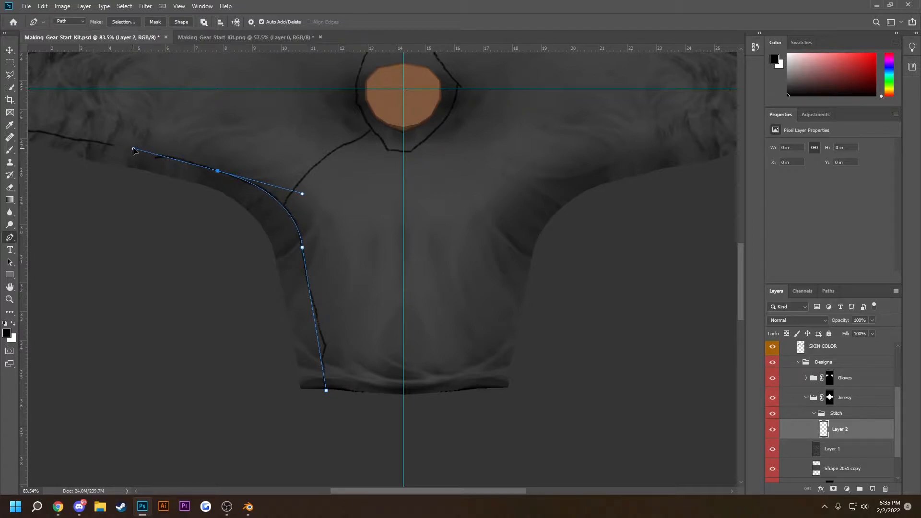
{"action": "scroll", "coordinate": [65, 144], "scroll_direction": "left", "scroll_amount": 5}
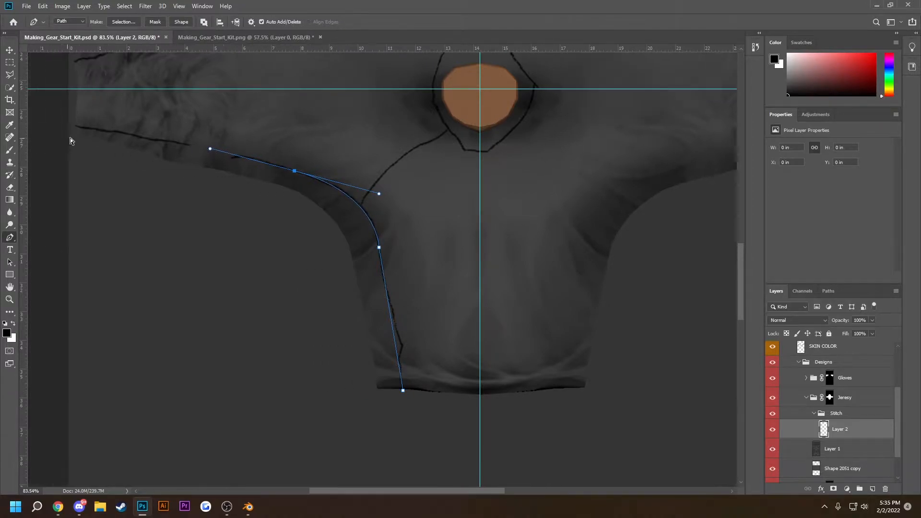
{"action": "left_click", "coordinate": [98, 133]}
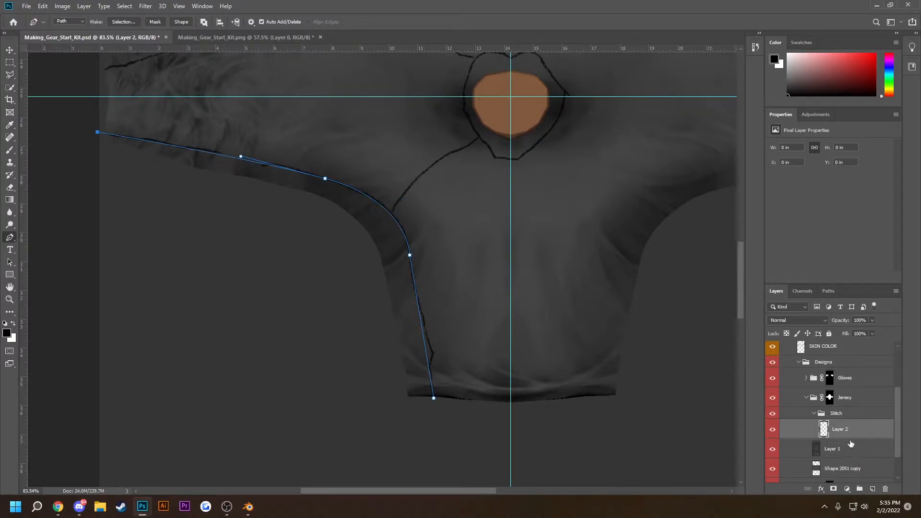
Create a group named Layer between the Stitch group and Layer 1, with a new empty layer inside it.
{"action": "left_click", "coordinate": [860, 489]}
{"action": "left_click_drag", "start_coordinate": [845, 428], "coordinate": [845, 450]}
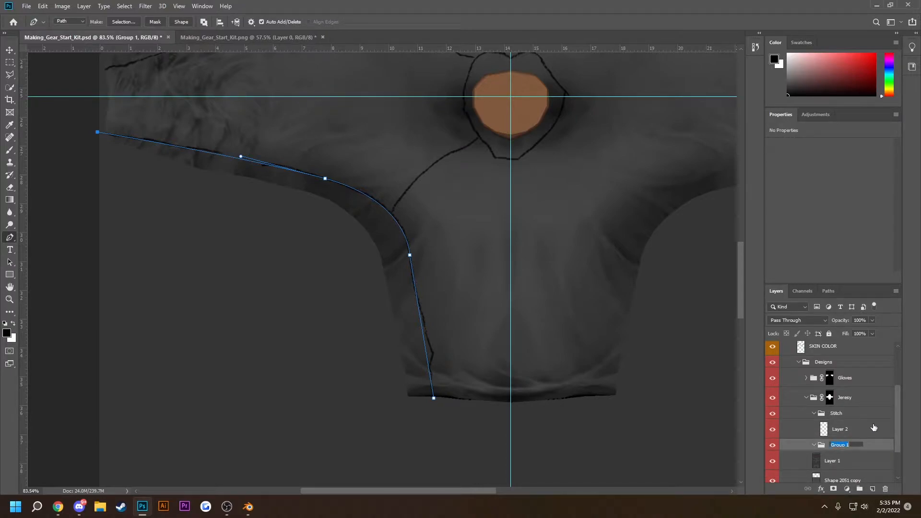
{"action": "type", "text": "ayer"}
{"action": "key", "text": "Return"}
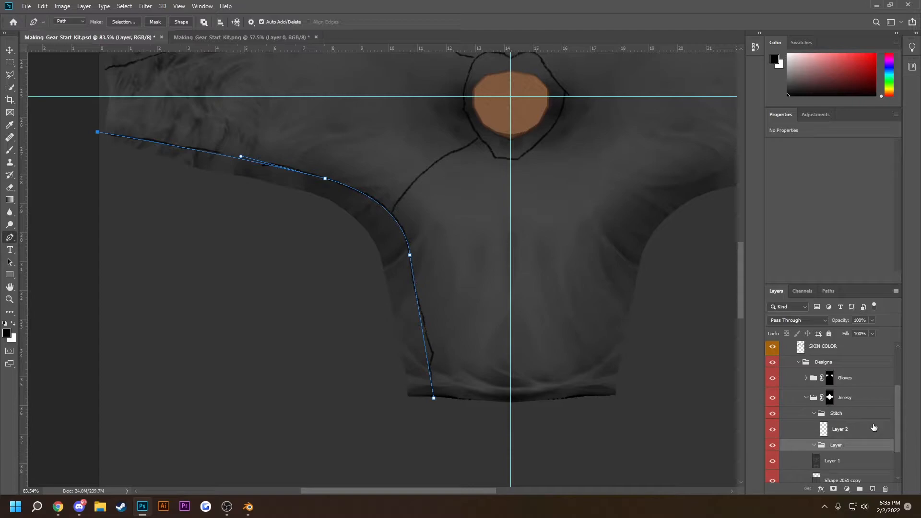
{"action": "left_click", "coordinate": [872, 490]}
Stroke the seam path on Layer 2 of the Stitch group using the Brush as the stroking tool.
{"action": "left_click", "coordinate": [845, 429]}
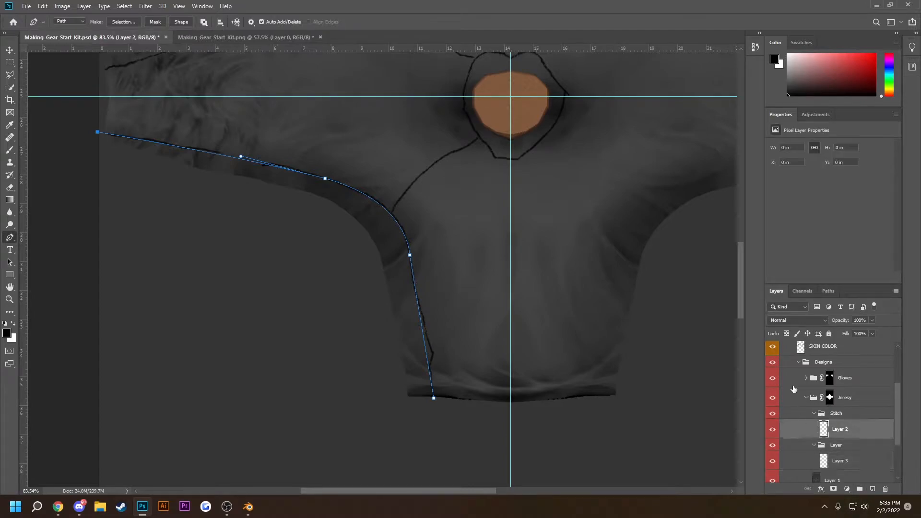
{"action": "right_click", "coordinate": [210, 155]}
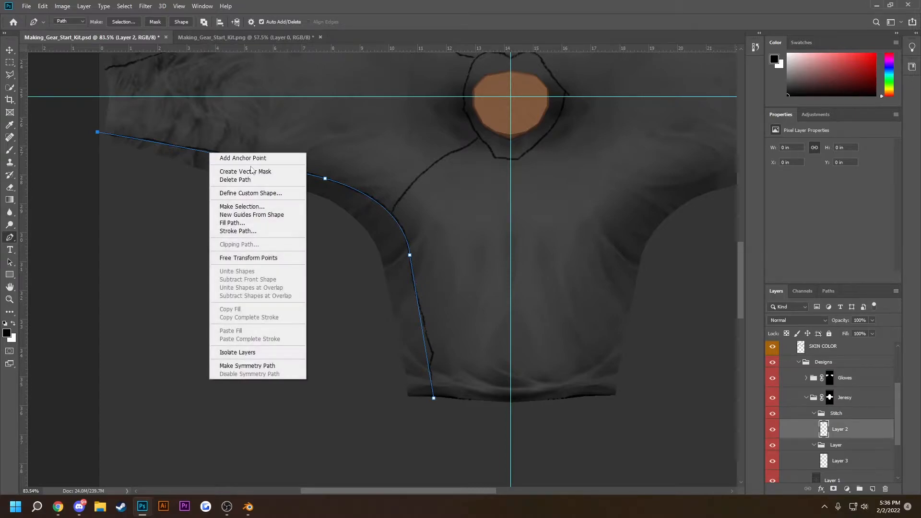
{"action": "left_click", "coordinate": [238, 231]}
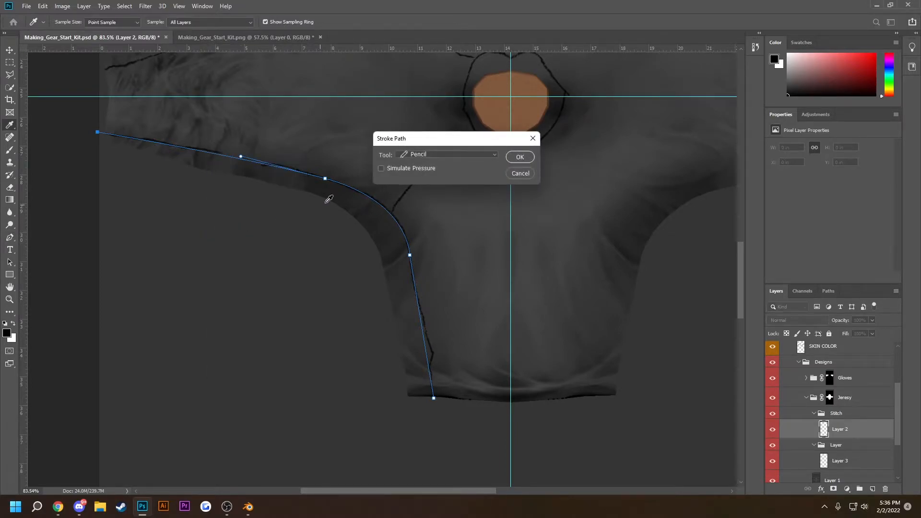
{"action": "left_click", "coordinate": [424, 157]}
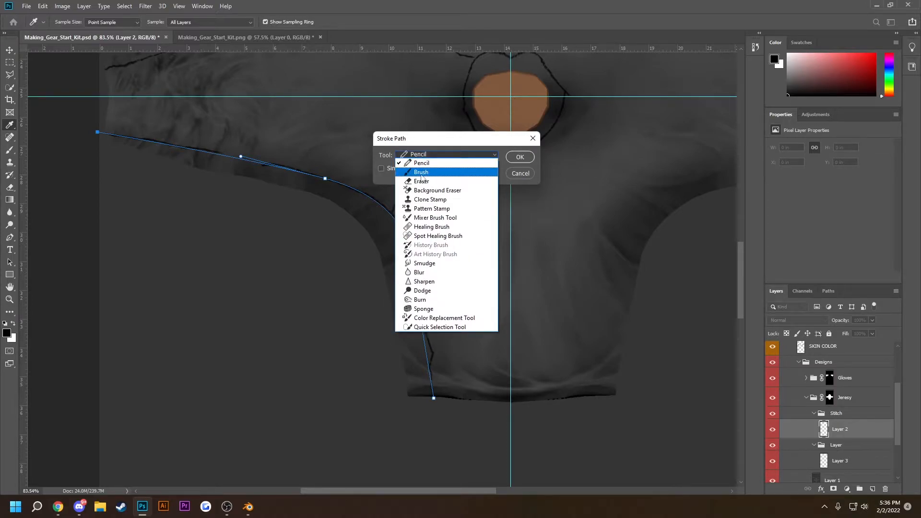
{"action": "left_click", "coordinate": [421, 174]}
{"action": "left_click", "coordinate": [520, 157]}
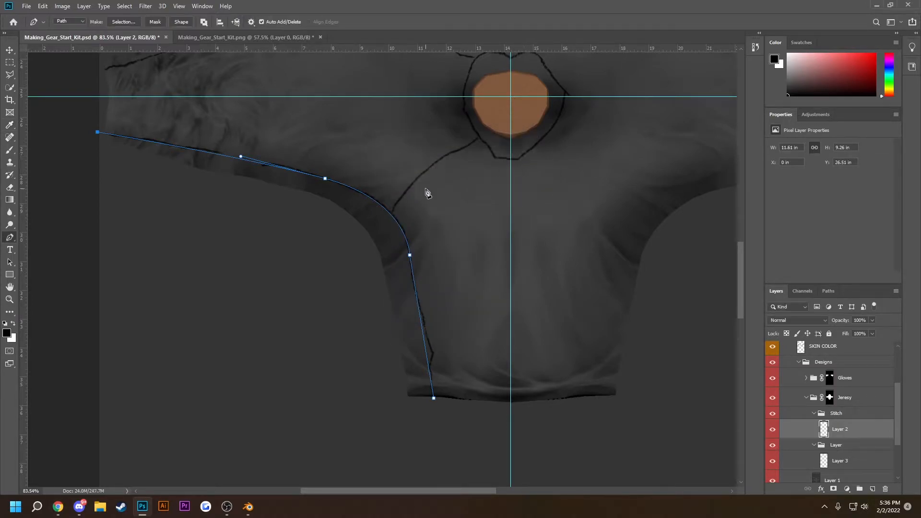
Inspect the stroked seam along the underarm and hide the Layer 1 guide lines.
{"action": "scroll", "coordinate": [272, 199], "scroll_direction": "up", "scroll_amount": 1}
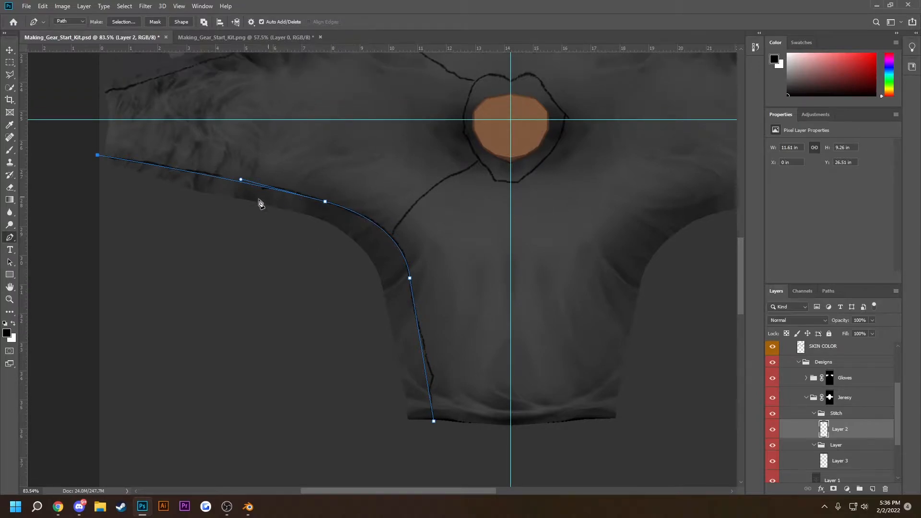
{"action": "scroll", "coordinate": [197, 178], "scroll_direction": "up", "scroll_amount": 5}
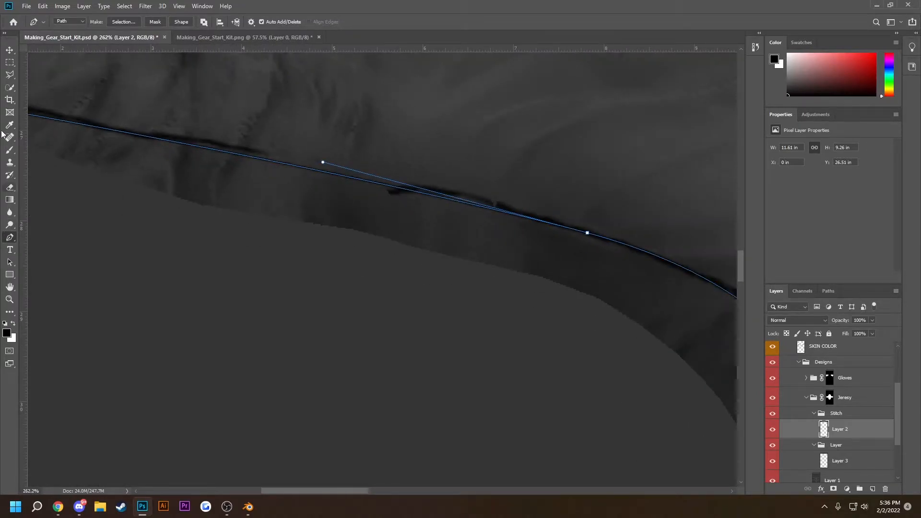
{"action": "left_click", "coordinate": [10, 149]}
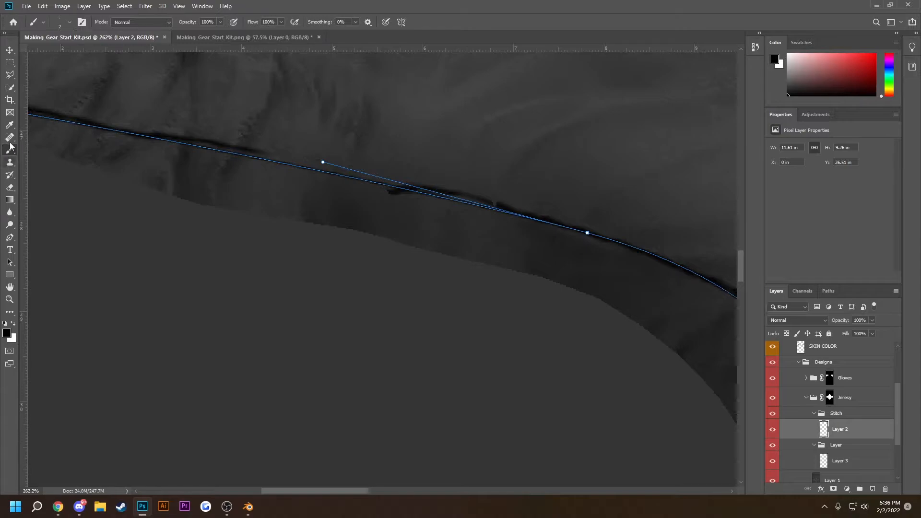
{"action": "left_click", "coordinate": [10, 237]}
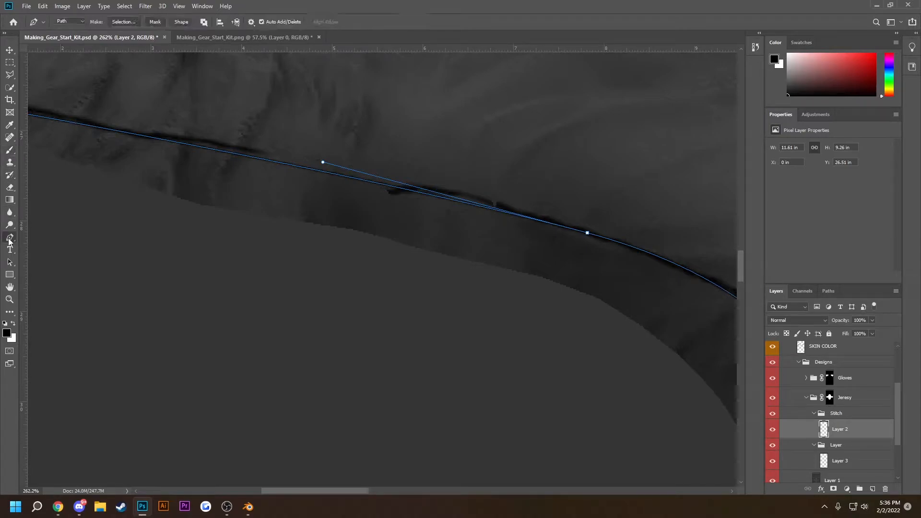
{"action": "scroll", "coordinate": [314, 151], "scroll_direction": "down", "scroll_amount": 3}
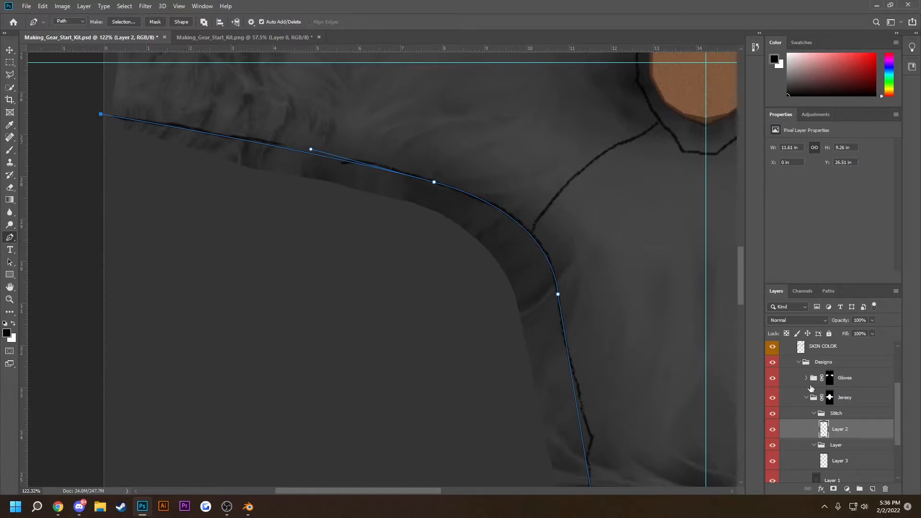
{"action": "scroll", "coordinate": [811, 388], "scroll_direction": "down", "scroll_amount": 2}
{"action": "left_click", "coordinate": [772, 445]}
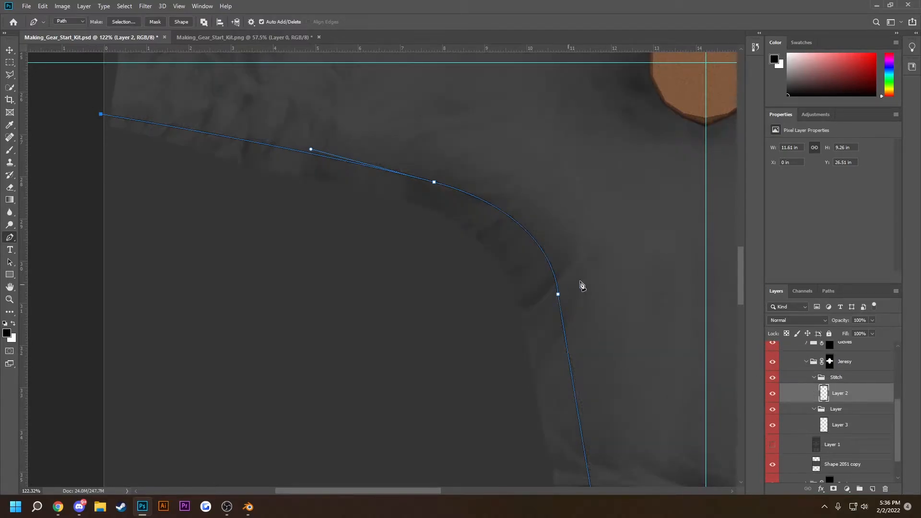
Try deleting the seam path to view the stroked line on its own, and undo the deletion.
{"action": "right_click", "coordinate": [505, 214]}
{"action": "left_click", "coordinate": [532, 242]}
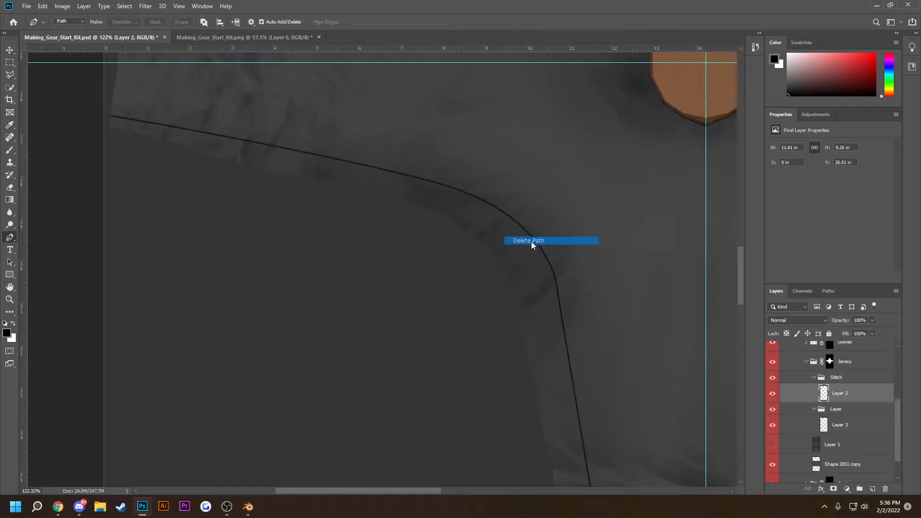
{"action": "scroll", "coordinate": [446, 212], "scroll_direction": "down", "scroll_amount": 4}
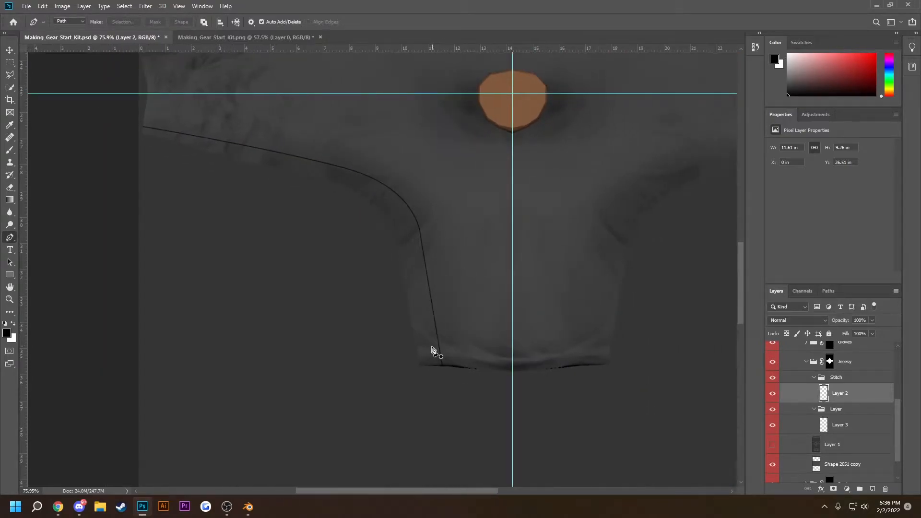
{"action": "key", "text": "ctrl+z"}
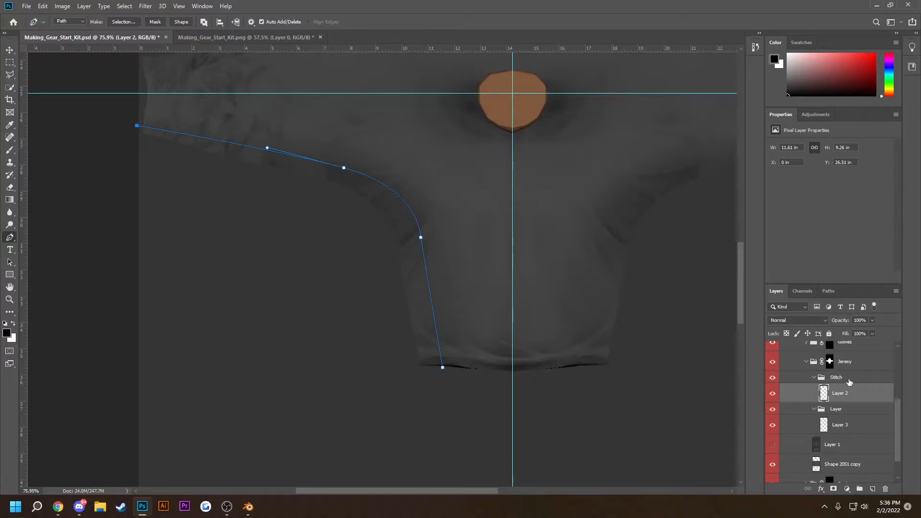
With Layer 3 active, extend the seam path around the outside of the sleeve and side, closing it at the hem.
{"action": "left_click", "coordinate": [843, 411]}
{"action": "left_click", "coordinate": [840, 425]}
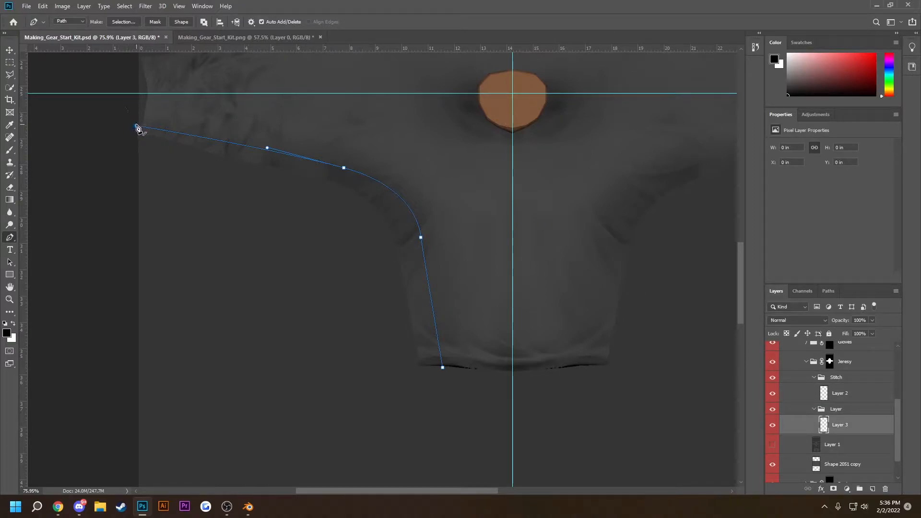
{"action": "left_click", "coordinate": [136, 127]}
{"action": "left_click", "coordinate": [136, 189]}
{"action": "left_click", "coordinate": [185, 242]}
{"action": "left_click_drag", "start_coordinate": [253, 311], "coordinate": [261, 320]}
{"action": "left_click", "coordinate": [353, 364]}
{"action": "left_click", "coordinate": [414, 389]}
{"action": "left_click", "coordinate": [452, 399]}
{"action": "left_click", "coordinate": [446, 369]}
{"action": "left_click", "coordinate": [442, 368]}
Turn the closed path into a new anti-aliased selection with a feather radius of 0 pixels.
{"action": "right_click", "coordinate": [327, 240]}
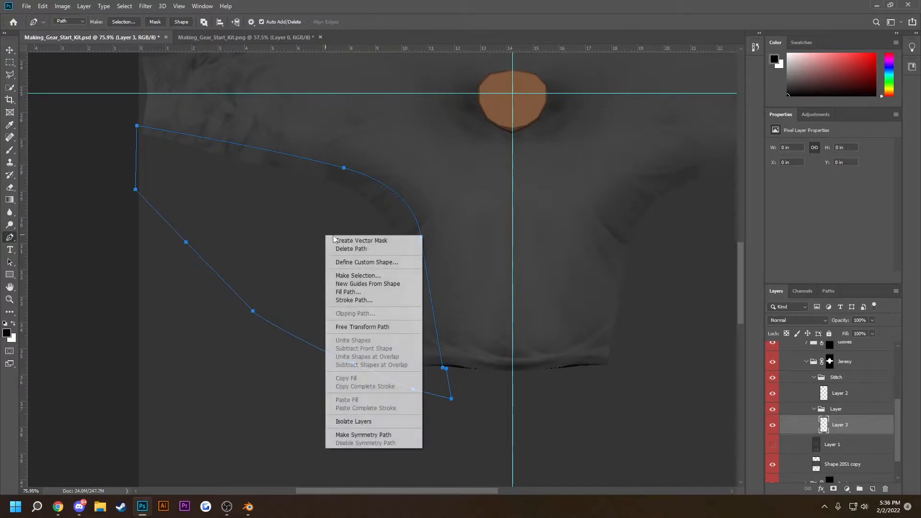
{"action": "left_click", "coordinate": [364, 275]}
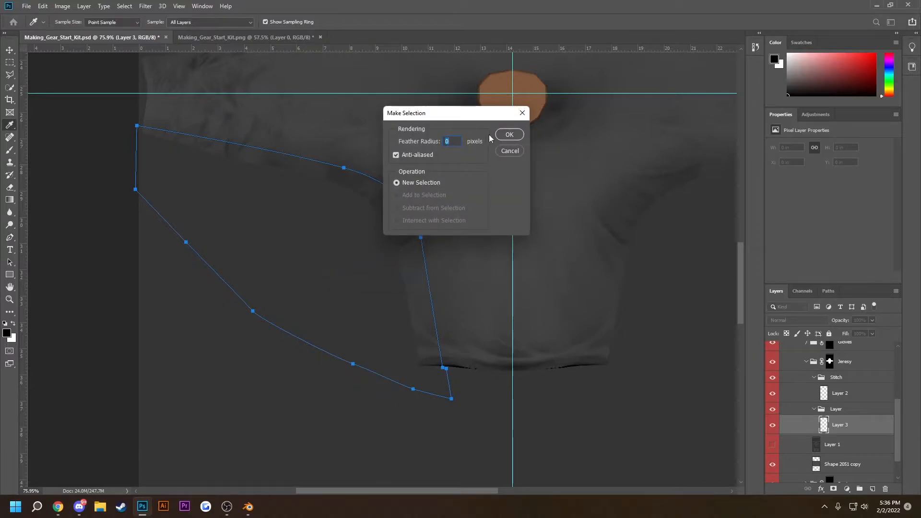
{"action": "left_click", "coordinate": [508, 135]}
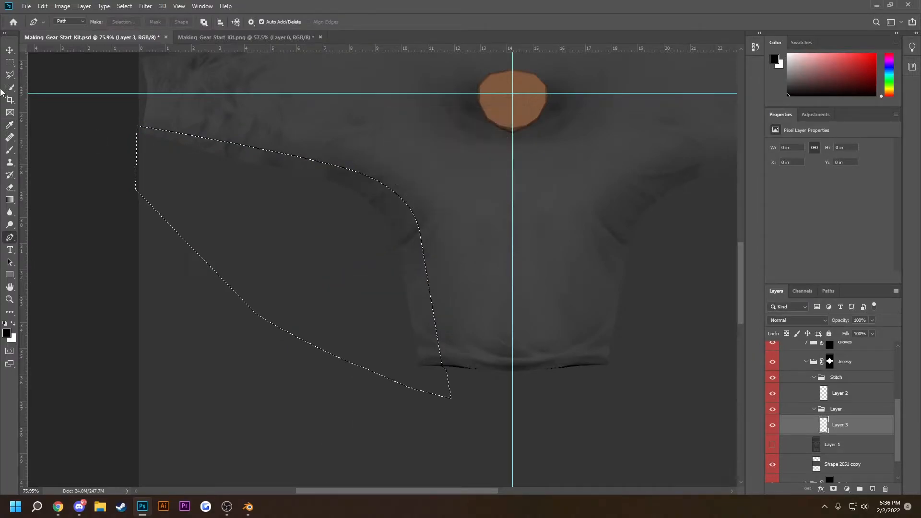
Fill the selection on Layer 3 with the color ffffff in Normal mode at 100% opacity and deselect it.
{"action": "left_click", "coordinate": [9, 62]}
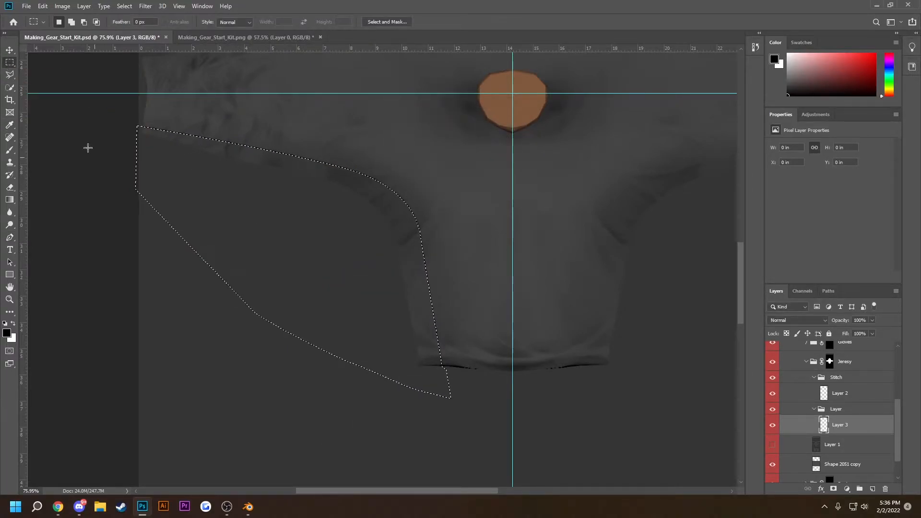
{"action": "right_click", "coordinate": [320, 243]}
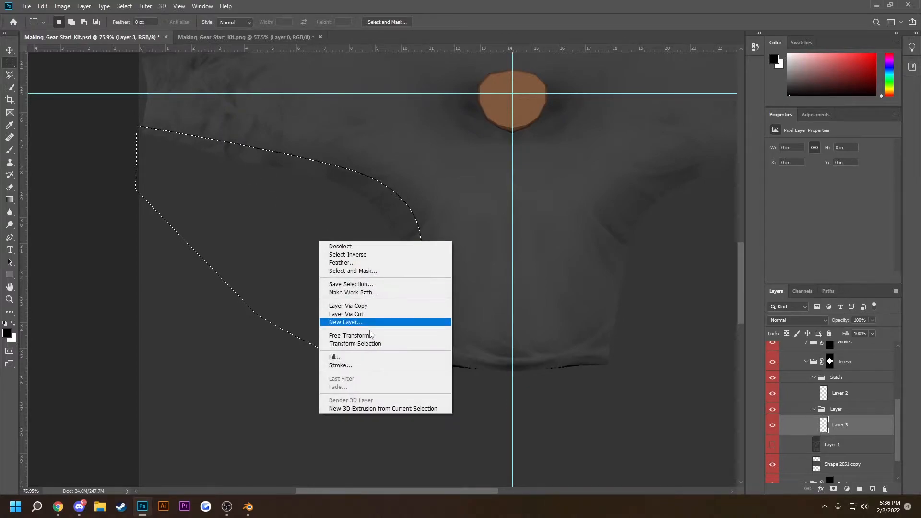
{"action": "left_click", "coordinate": [359, 357]}
{"action": "left_click", "coordinate": [453, 133]}
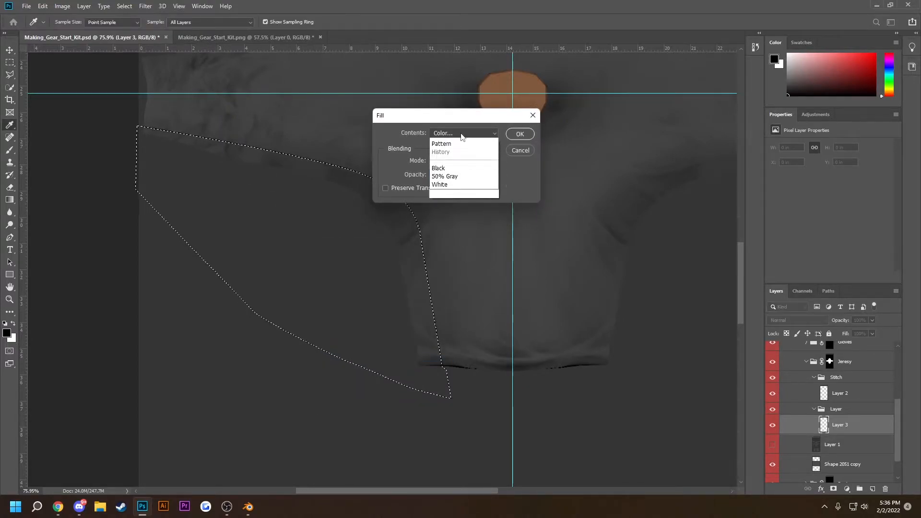
{"action": "left_click", "coordinate": [451, 161]}
{"action": "type", "text": "ffffff"}
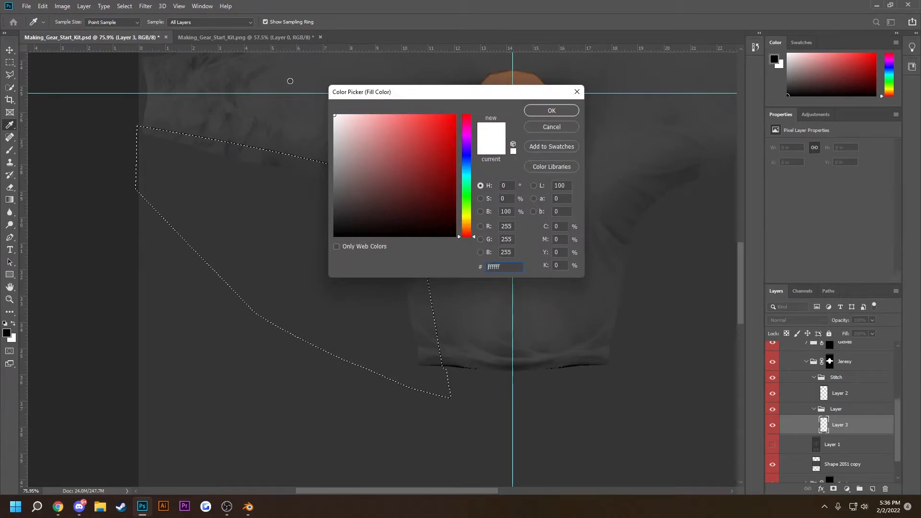
{"action": "left_click", "coordinate": [561, 112]}
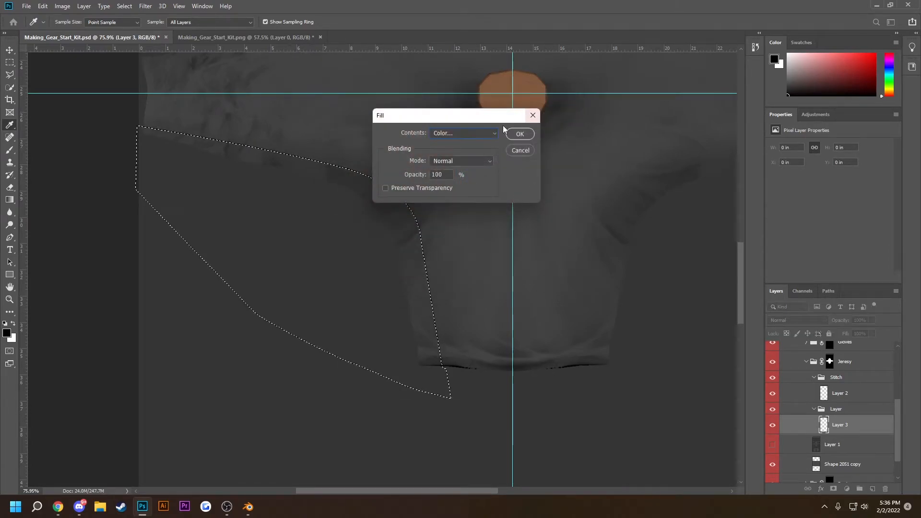
{"action": "left_click", "coordinate": [519, 135]}
{"action": "key", "text": "m"}
{"action": "key", "text": "ctrl+d"}
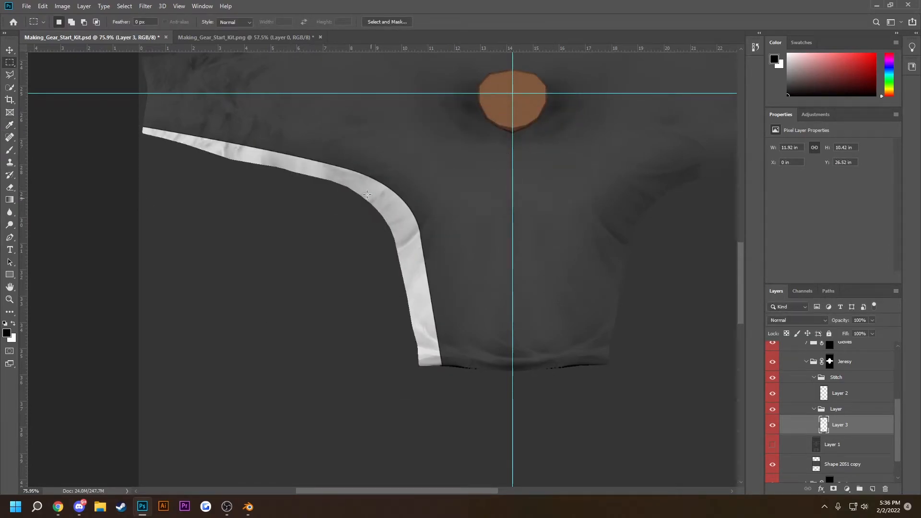
{"action": "scroll", "coordinate": [354, 175], "scroll_direction": "up", "scroll_amount": 5}
{"action": "scroll", "coordinate": [481, 253], "scroll_direction": "down", "scroll_amount": 5}
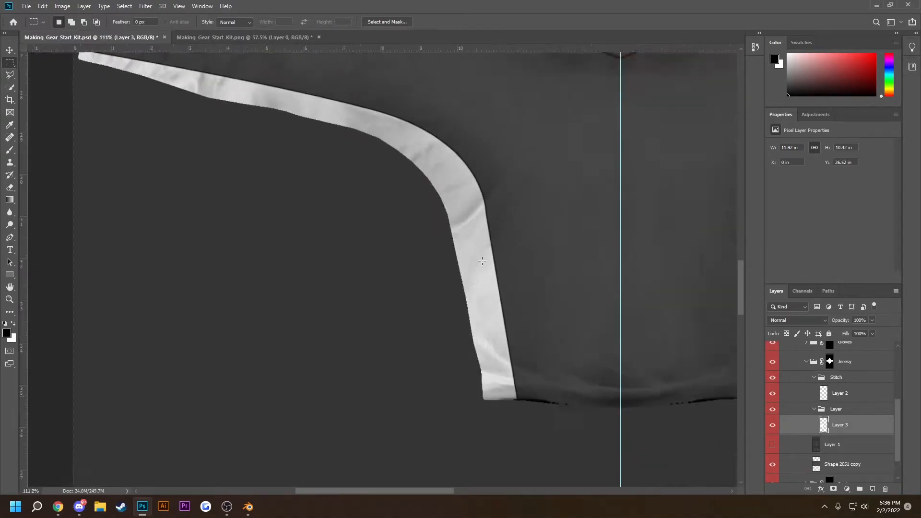
Show Layer 1 again so its painted seam guide lines can be traced.
{"action": "scroll", "coordinate": [480, 253], "scroll_direction": "up", "scroll_amount": 3}
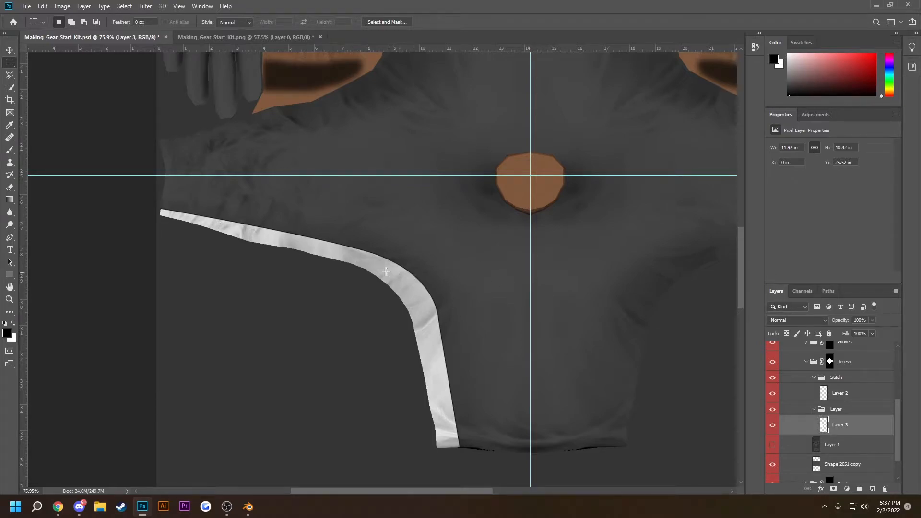
{"action": "scroll", "coordinate": [389, 272], "scroll_direction": "up", "scroll_amount": 3}
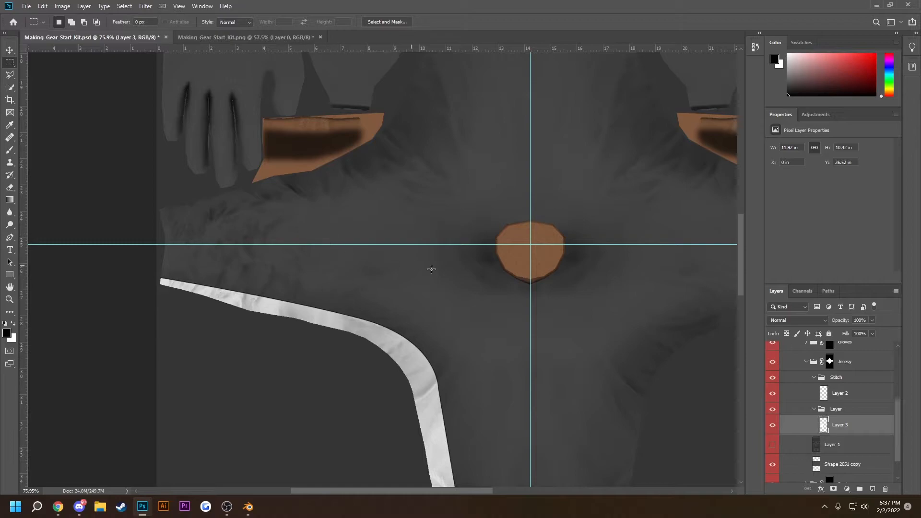
{"action": "scroll", "coordinate": [835, 384], "scroll_direction": "down", "scroll_amount": 1}
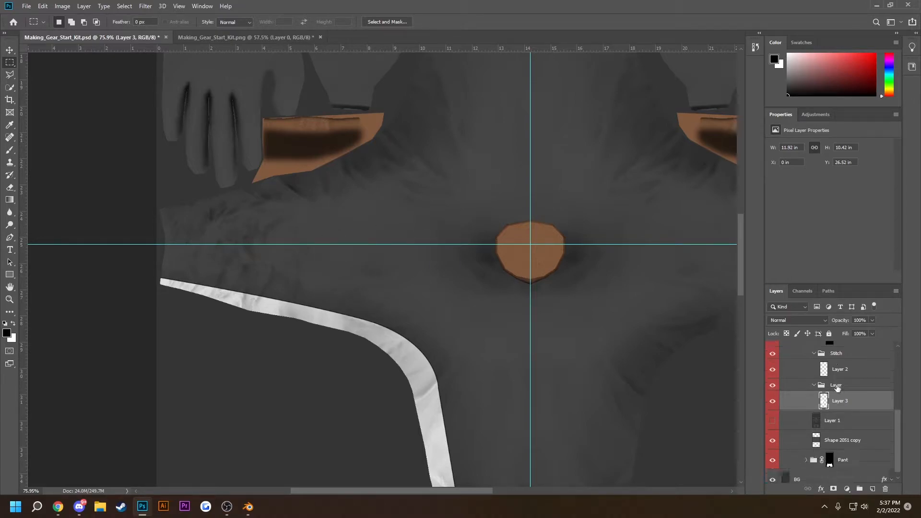
{"action": "left_click", "coordinate": [773, 422]}
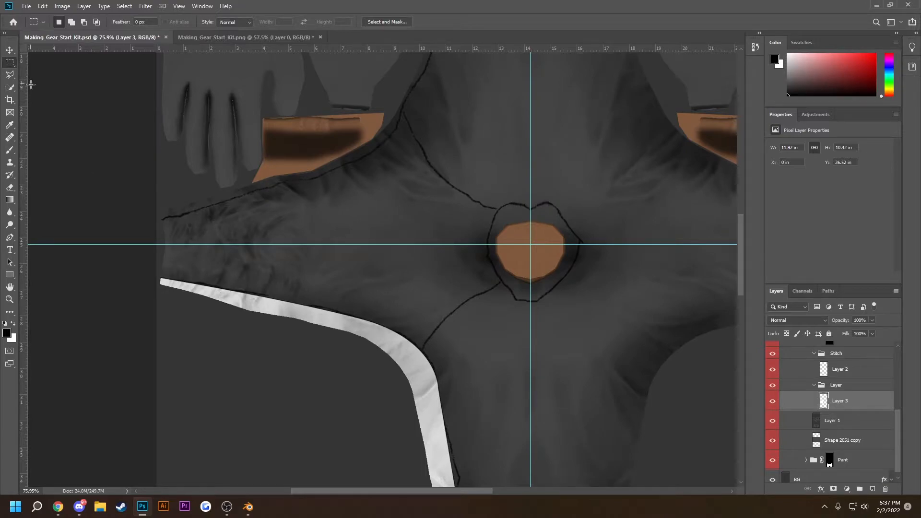
With Layer 2 active, trace a curved pen path along the painted seam from the upper hem's left corner down to the left sleeve end.
{"action": "left_click", "coordinate": [9, 237]}
{"action": "scroll", "coordinate": [821, 374], "scroll_direction": "up", "scroll_amount": 1}
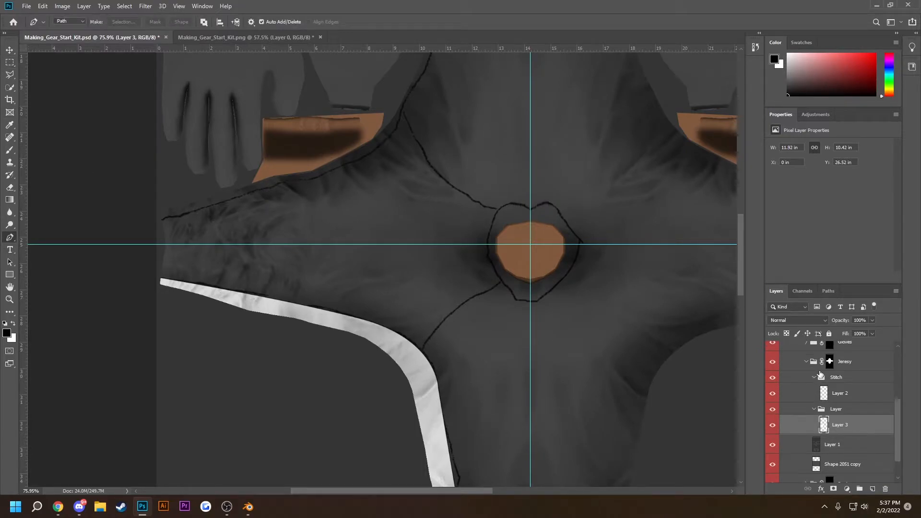
{"action": "left_click", "coordinate": [864, 392]}
{"action": "scroll", "coordinate": [216, 174], "scroll_direction": "up", "scroll_amount": 5}
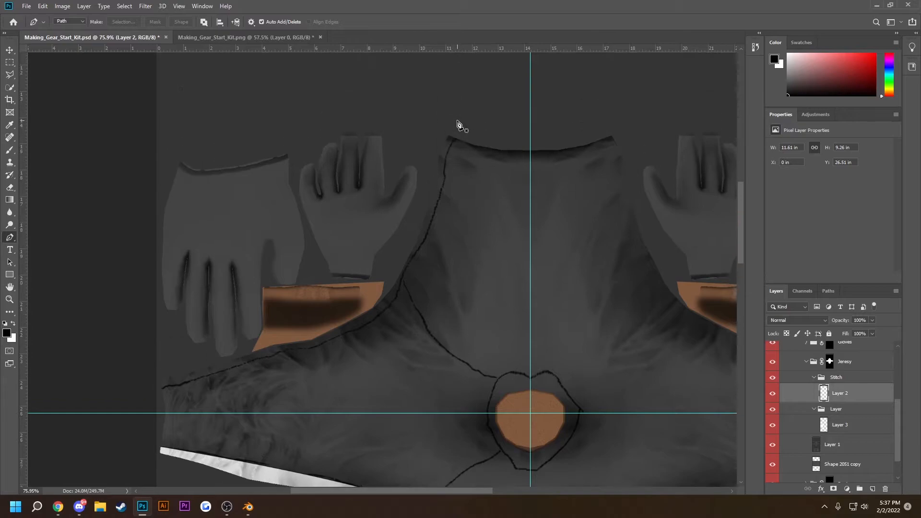
{"action": "left_click", "coordinate": [459, 137]}
{"action": "left_click_drag", "start_coordinate": [408, 291], "coordinate": [426, 258]}
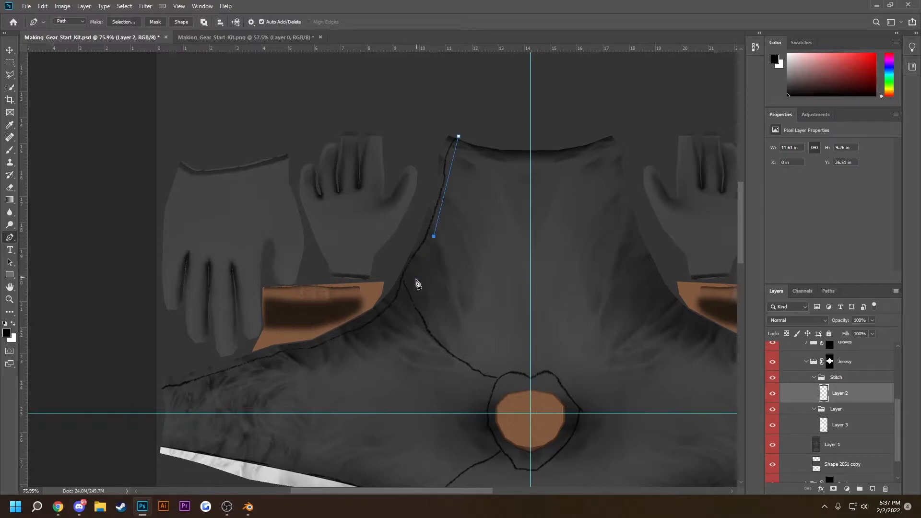
{"action": "left_click_drag", "start_coordinate": [355, 334], "coordinate": [297, 361]}
{"action": "left_click", "coordinate": [155, 396]}
{"action": "left_click_drag", "start_coordinate": [164, 349], "coordinate": [273, 318]}
{"action": "key", "text": "ctrl+z"}
Add a new layer above Layer 2 in the Stitch group and stroke the seam path on it.
{"action": "left_click", "coordinate": [873, 490]}
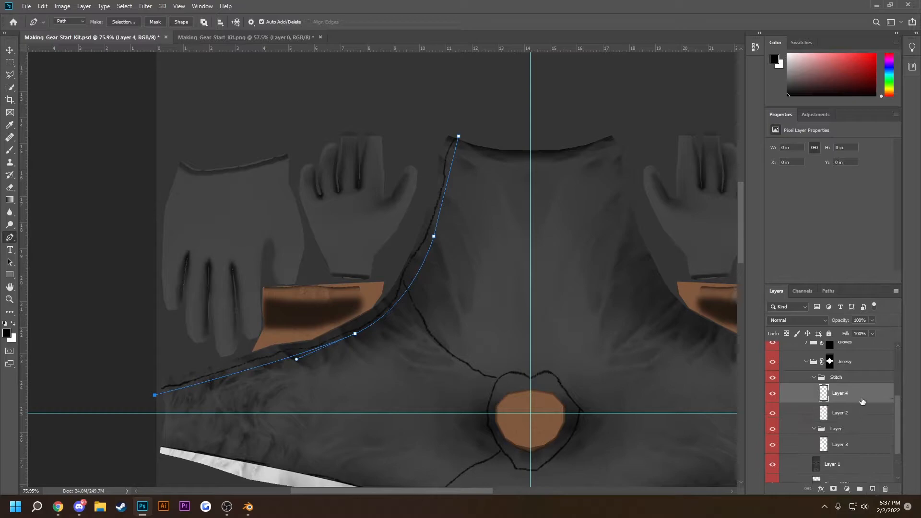
{"action": "right_click", "coordinate": [222, 377]}
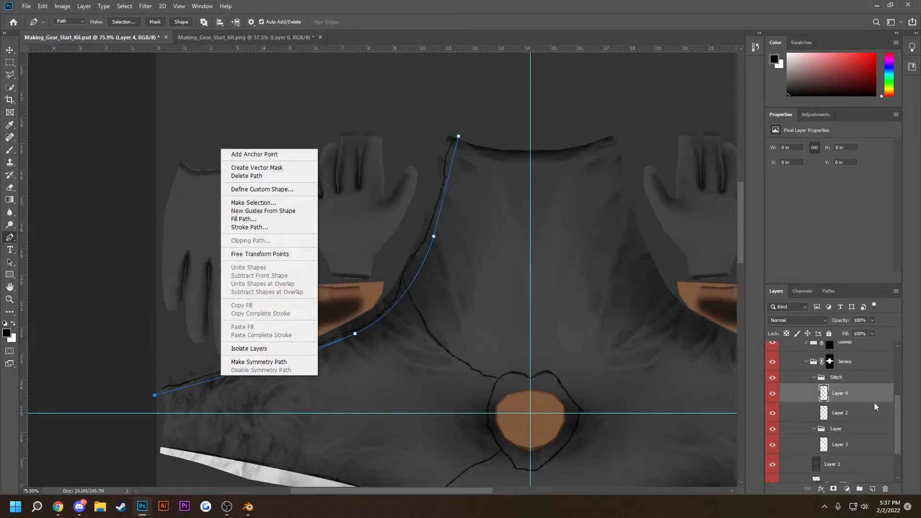
{"action": "left_click", "coordinate": [302, 228]}
{"action": "left_click", "coordinate": [517, 157]}
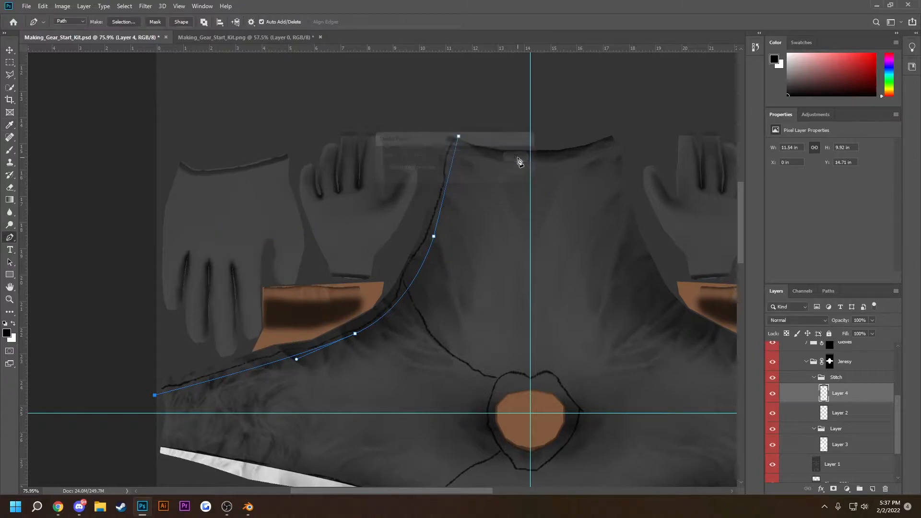
Add a new layer above Layer 3 and extend the seam path around the outside of the sleeve and side, closing it at the upper hem.
{"action": "left_click", "coordinate": [857, 446]}
{"action": "left_click", "coordinate": [872, 488]}
{"action": "left_click", "coordinate": [157, 350]}
{"action": "left_click", "coordinate": [205, 305]}
{"action": "left_click", "coordinate": [258, 255]}
{"action": "left_click", "coordinate": [378, 125]}
{"action": "left_click", "coordinate": [446, 119]}
{"action": "left_click", "coordinate": [476, 121]}
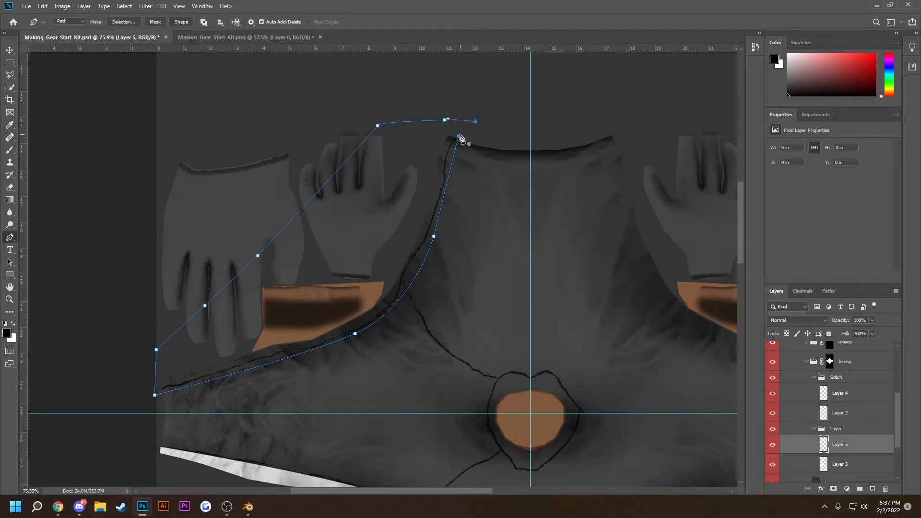
{"action": "left_click", "coordinate": [460, 137]}
Convert the closed upper seam path to a new anti-aliased selection with a feather radius of 0 pixels.
{"action": "right_click", "coordinate": [386, 267]}
{"action": "left_click", "coordinate": [421, 307]}
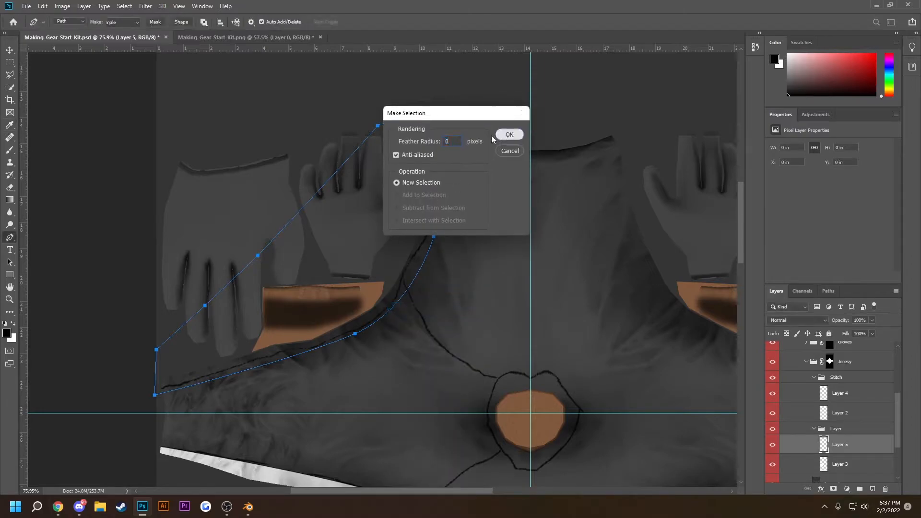
{"action": "left_click", "coordinate": [510, 137]}
Fill the selection on Layer 5 with white using the Color contents option, and deselect it.
{"action": "left_click", "coordinate": [8, 64]}
{"action": "right_click", "coordinate": [330, 243]}
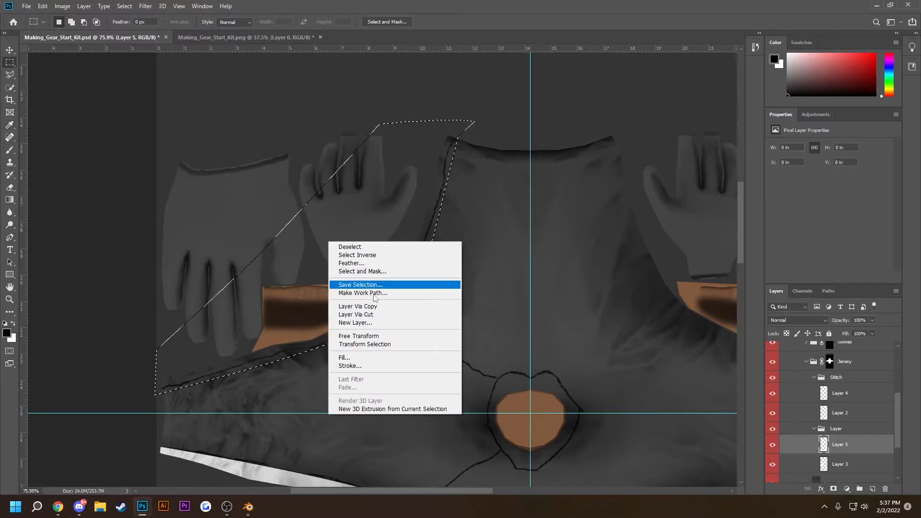
{"action": "left_click", "coordinate": [344, 358]}
{"action": "left_click", "coordinate": [480, 129]}
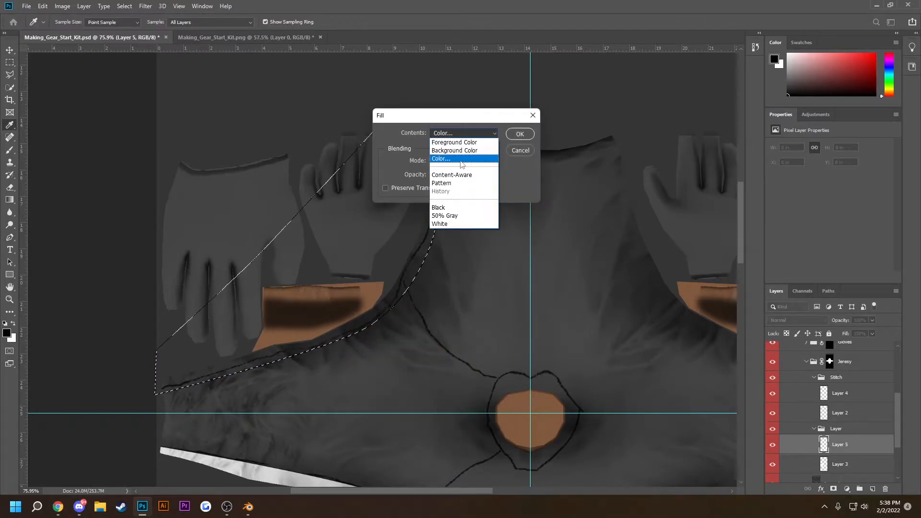
{"action": "left_click", "coordinate": [480, 162]}
{"action": "left_click", "coordinate": [552, 111]}
{"action": "left_click", "coordinate": [527, 117]}
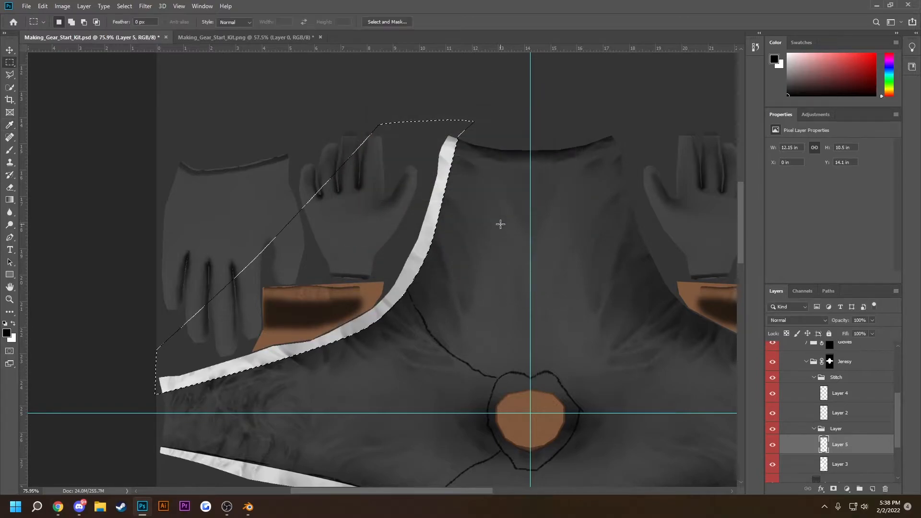
{"action": "key", "text": "ctrl+d"}
Add a new layer above Layer 4 in the Stitch group for the collar stitching.
{"action": "scroll", "coordinate": [475, 259], "scroll_direction": "down", "scroll_amount": 5}
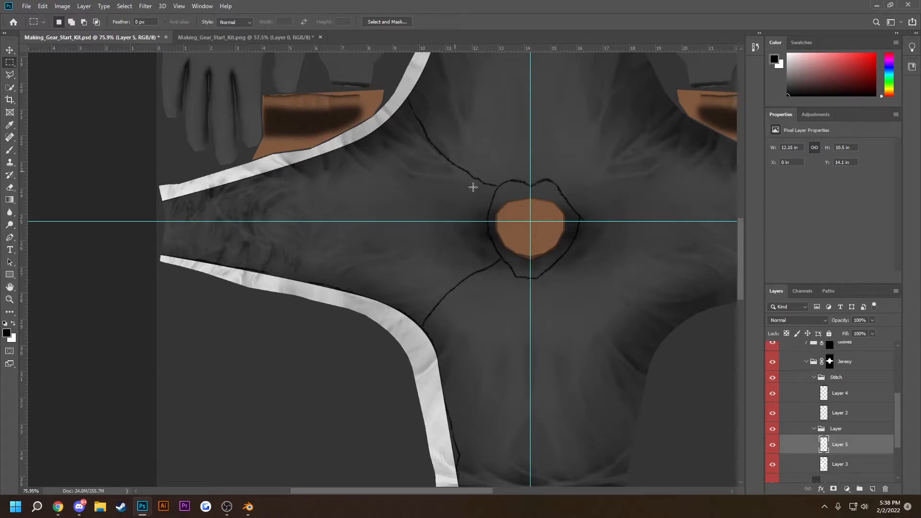
{"action": "left_click", "coordinate": [9, 237]}
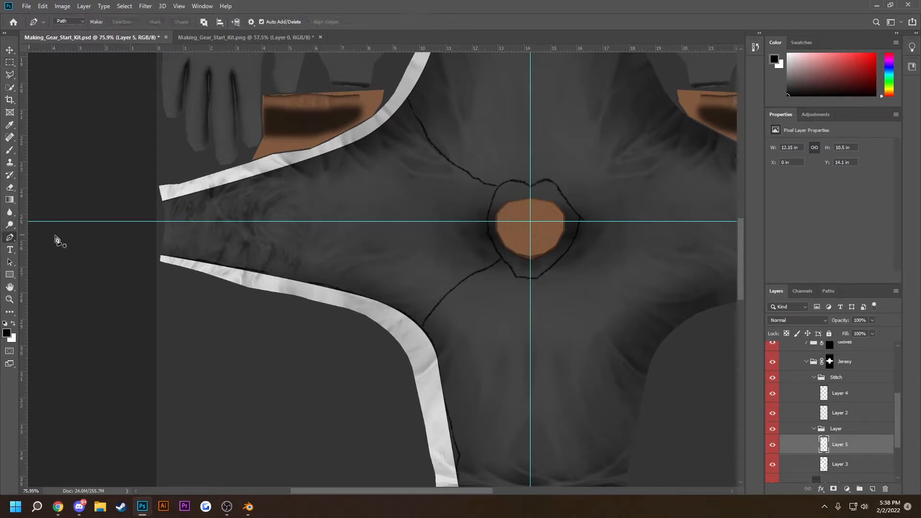
{"action": "scroll", "coordinate": [849, 406], "scroll_direction": "down", "scroll_amount": 2}
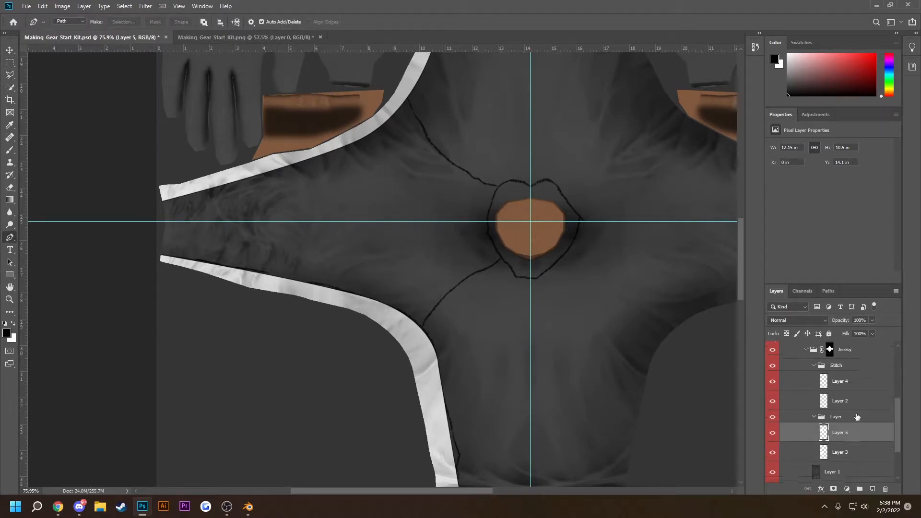
{"action": "left_click", "coordinate": [856, 385]}
{"action": "left_click", "coordinate": [873, 489]}
Draw a curved pen path around the left half of the neck hole, starting and ending on the vertical centre guide.
{"action": "scroll", "coordinate": [493, 304], "scroll_direction": "up", "scroll_amount": 5}
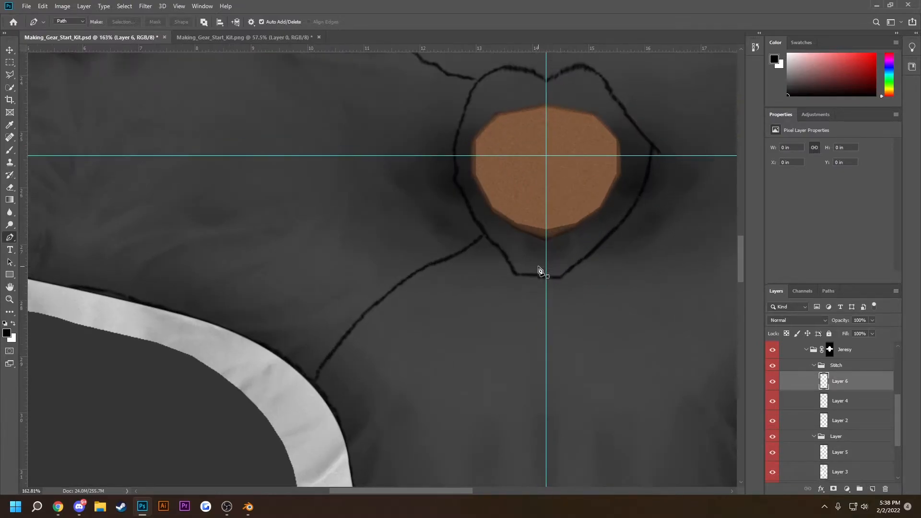
{"action": "left_click", "coordinate": [547, 285]}
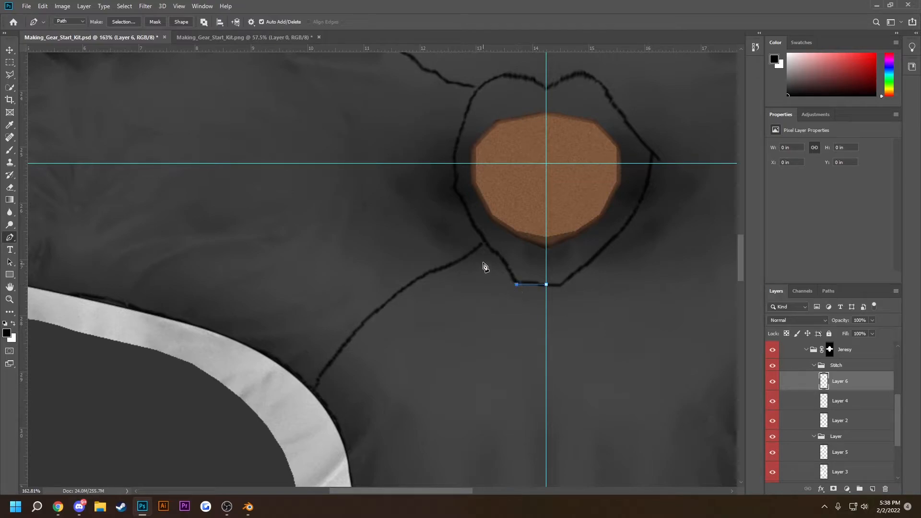
{"action": "left_click_drag", "start_coordinate": [464, 246], "coordinate": [464, 223]}
{"action": "key", "text": "ctrl+z"}
{"action": "left_click_drag", "start_coordinate": [470, 231], "coordinate": [466, 232]}
{"action": "left_click_drag", "start_coordinate": [546, 96], "coordinate": [716, 102]}
{"action": "key", "text": "shift"}
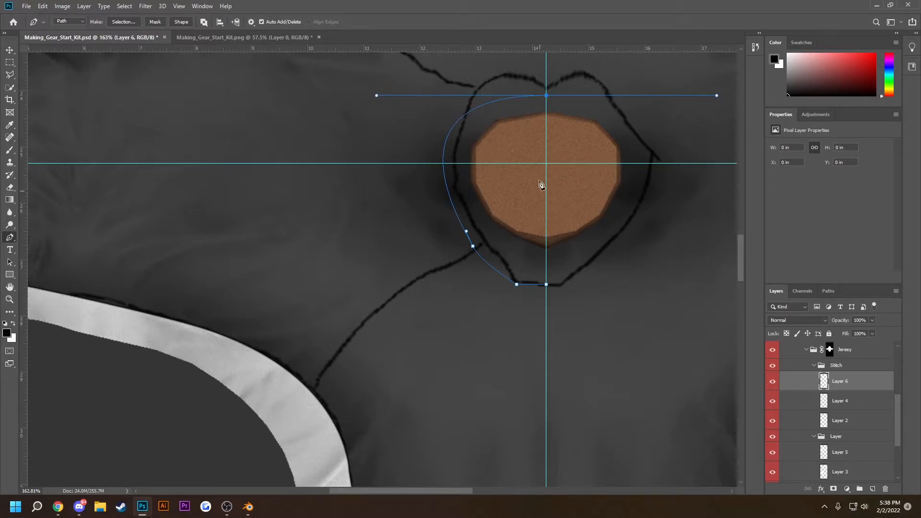
Stroke the half-collar path on Layer 6.
{"action": "right_click", "coordinate": [448, 156]}
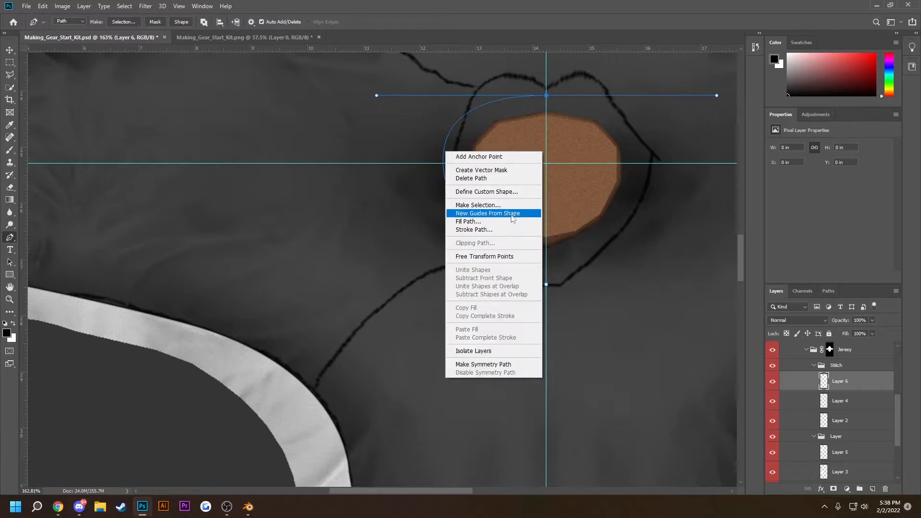
{"action": "left_click", "coordinate": [475, 229]}
{"action": "left_click", "coordinate": [528, 157]}
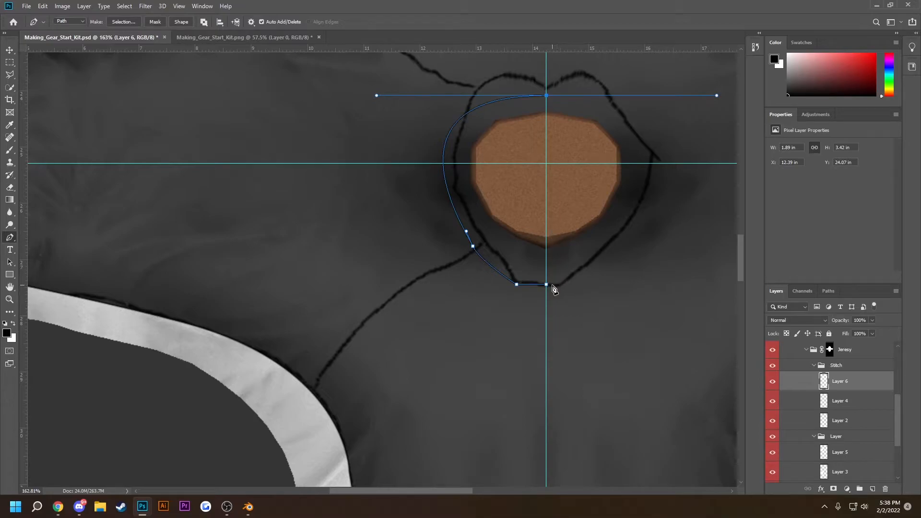
{"action": "scroll", "coordinate": [554, 288], "scroll_direction": "up", "scroll_amount": 6}
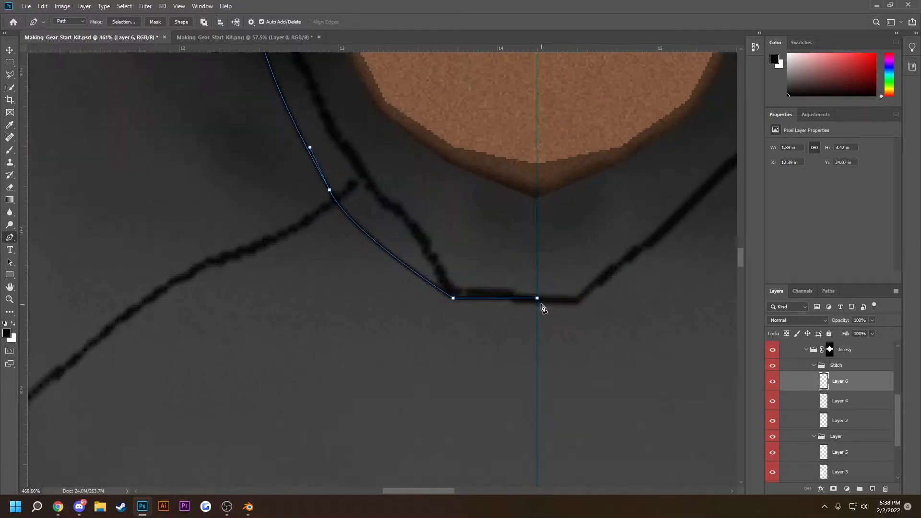
{"action": "scroll", "coordinate": [543, 298], "scroll_direction": "down", "scroll_amount": 1}
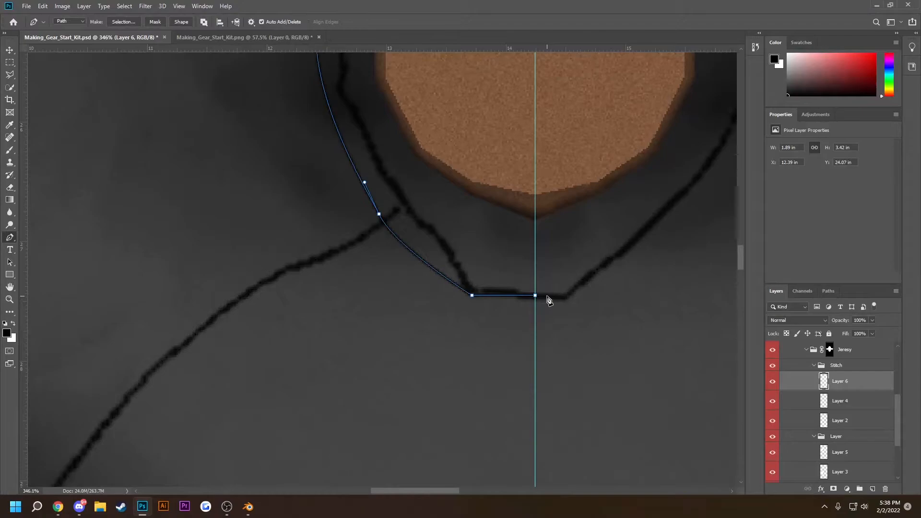
{"action": "scroll", "coordinate": [550, 295], "scroll_direction": "down", "scroll_amount": 4}
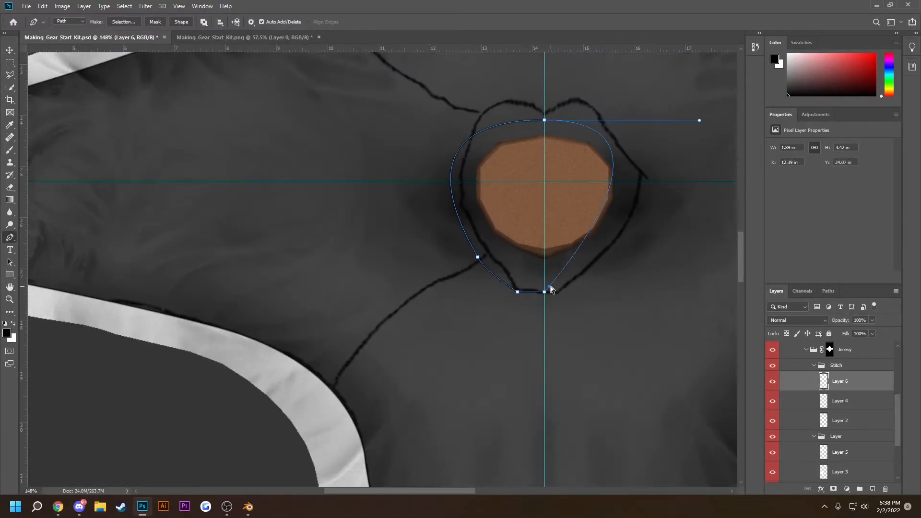
{"action": "key", "text": "ctrl+z"}
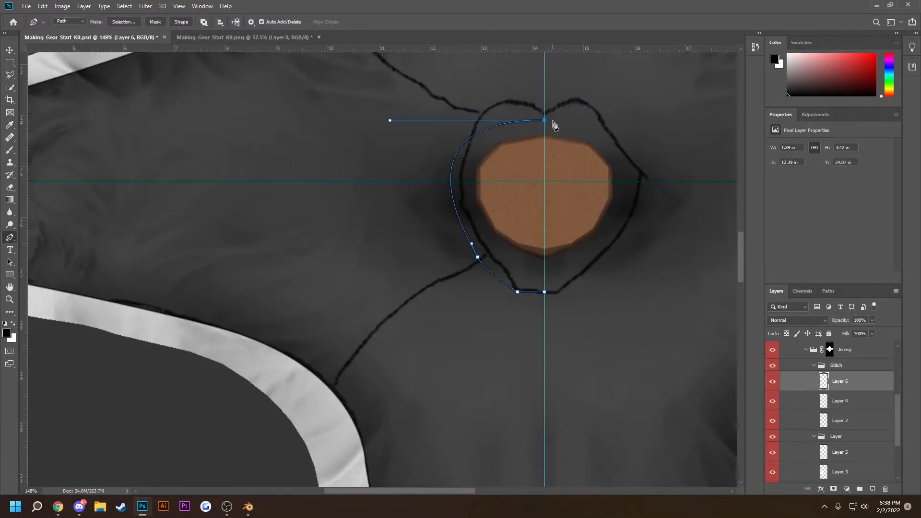
{"action": "key", "text": "ctrl+z"}
Close the half-collar path with a straight vertical edge just past the centre guide, with Layer 5 active.
{"action": "scroll", "coordinate": [550, 127], "scroll_direction": "up", "scroll_amount": 8}
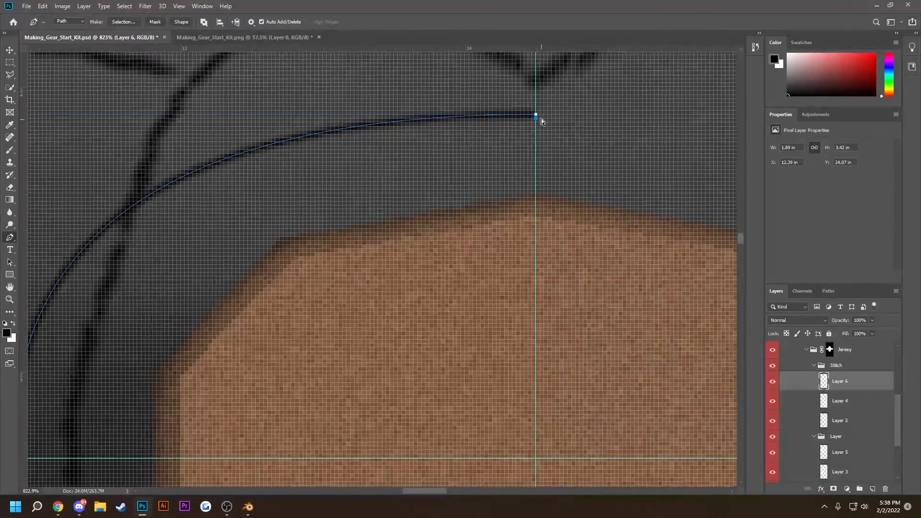
{"action": "scroll", "coordinate": [845, 440], "scroll_direction": "down", "scroll_amount": 1}
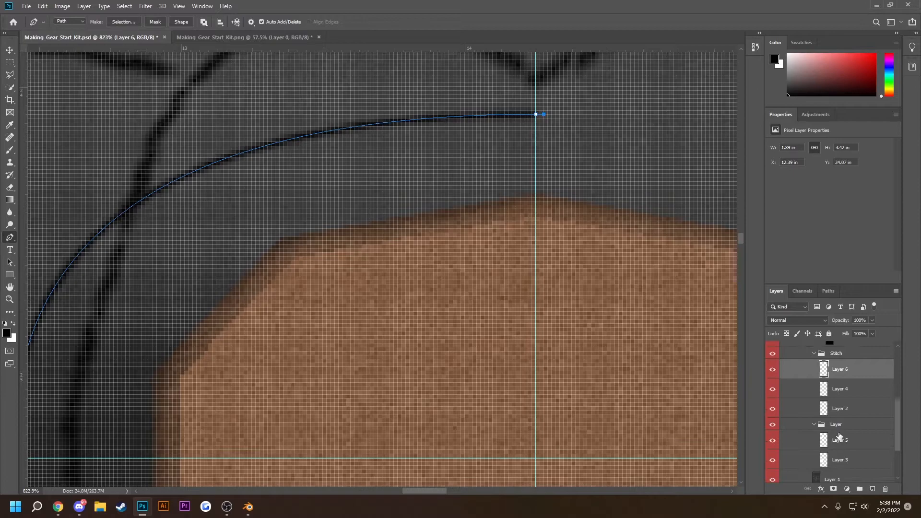
{"action": "left_click", "coordinate": [838, 439]}
{"action": "scroll", "coordinate": [539, 210], "scroll_direction": "down", "scroll_amount": 6}
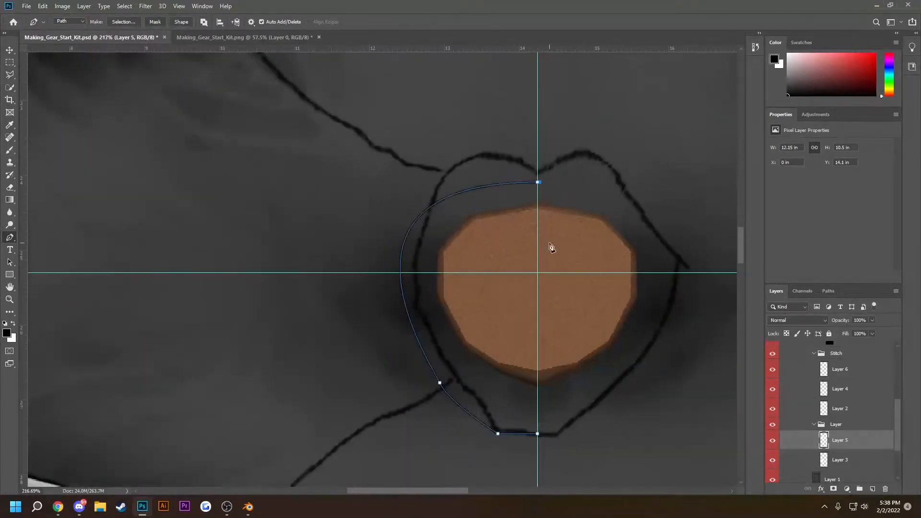
{"action": "scroll", "coordinate": [552, 288], "scroll_direction": "down", "scroll_amount": 1}
{"action": "left_click", "coordinate": [540, 396]}
{"action": "scroll", "coordinate": [540, 396], "scroll_direction": "up", "scroll_amount": 6}
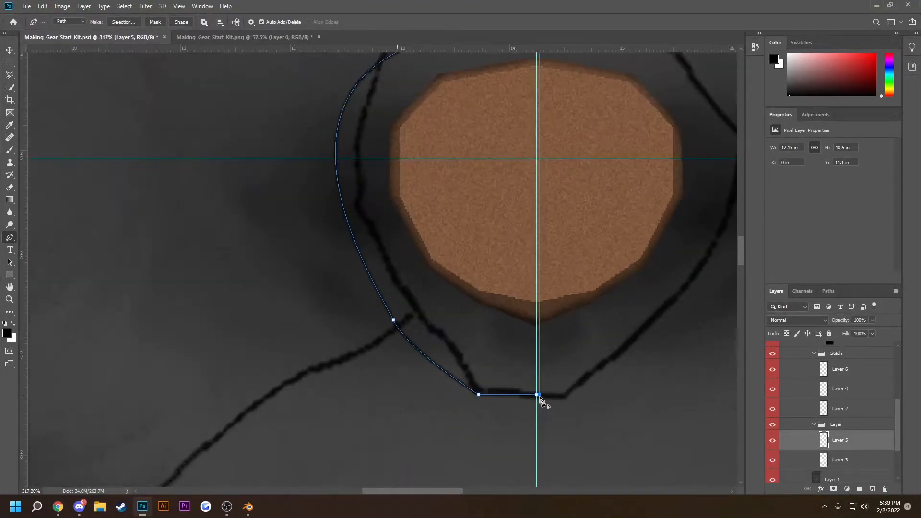
{"action": "left_click", "coordinate": [533, 394]}
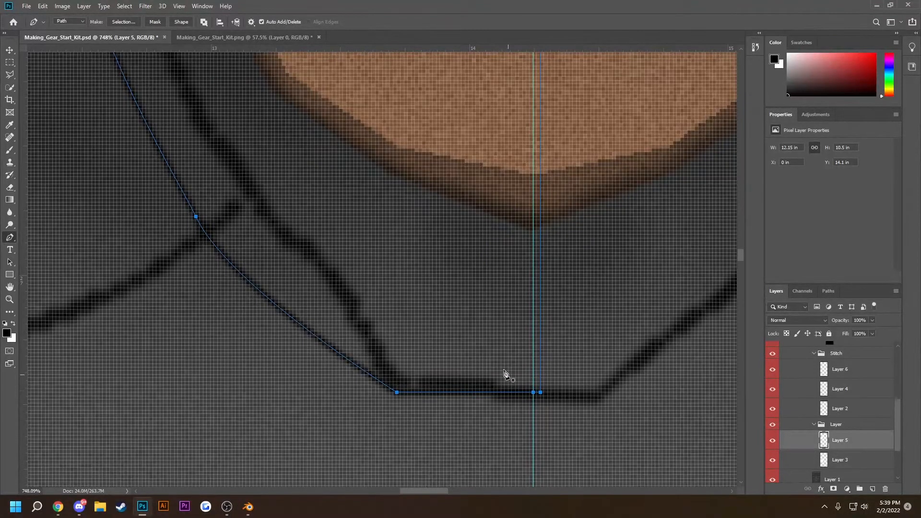
{"action": "scroll", "coordinate": [509, 380], "scroll_direction": "down", "scroll_amount": 5}
Add a new layer above Layer 5 and turn the collar path into a new anti-aliased selection with a feather radius of 0 pixels.
{"action": "left_click", "coordinate": [873, 492]}
{"action": "right_click", "coordinate": [491, 254]}
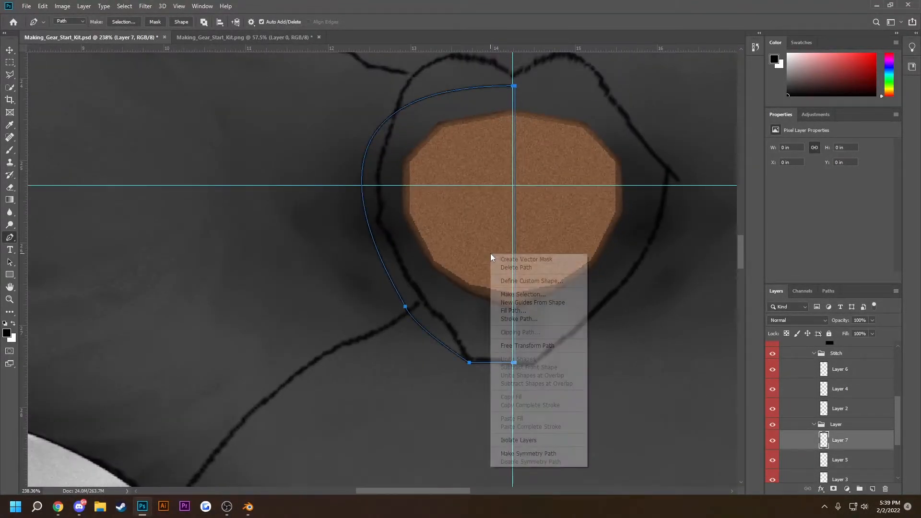
{"action": "left_click", "coordinate": [509, 295]}
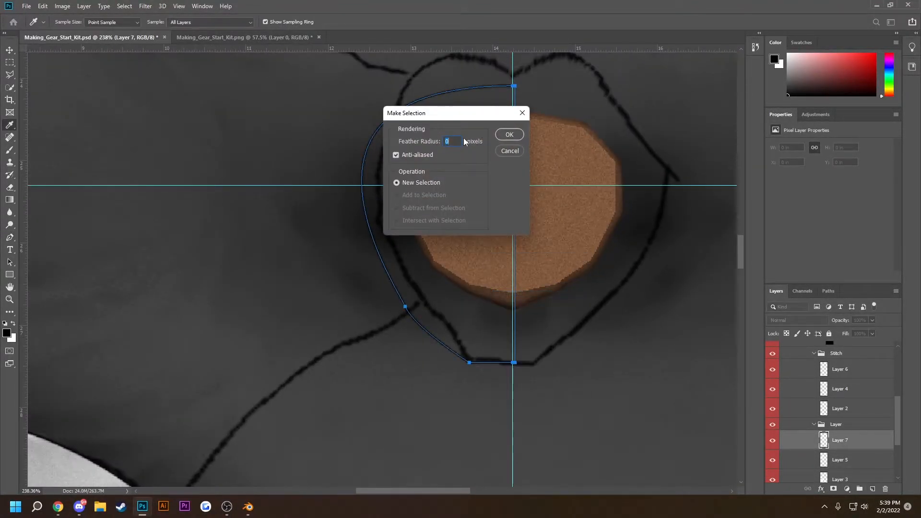
{"action": "left_click", "coordinate": [508, 135]}
Fill the half-collar selection on Layer 7 with white and deselect it.
{"action": "key", "text": "l"}
{"action": "right_click", "coordinate": [438, 175]}
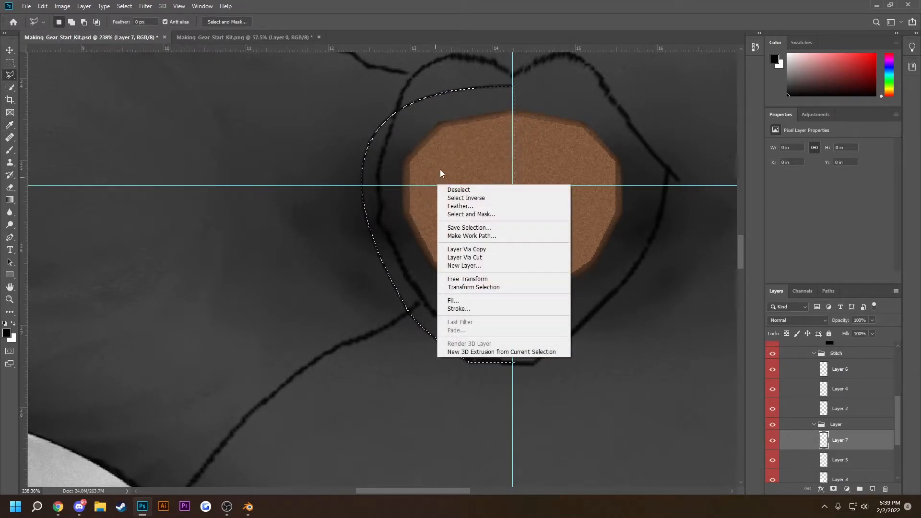
{"action": "left_click", "coordinate": [453, 301]}
{"action": "left_click", "coordinate": [518, 134]}
{"action": "key", "text": "ctrl+d"}
Add a new layer above Layer 6 in the Stitch group for the shoulder seams, with the Pen tool ready.
{"action": "scroll", "coordinate": [512, 238], "scroll_direction": "down", "scroll_amount": 3}
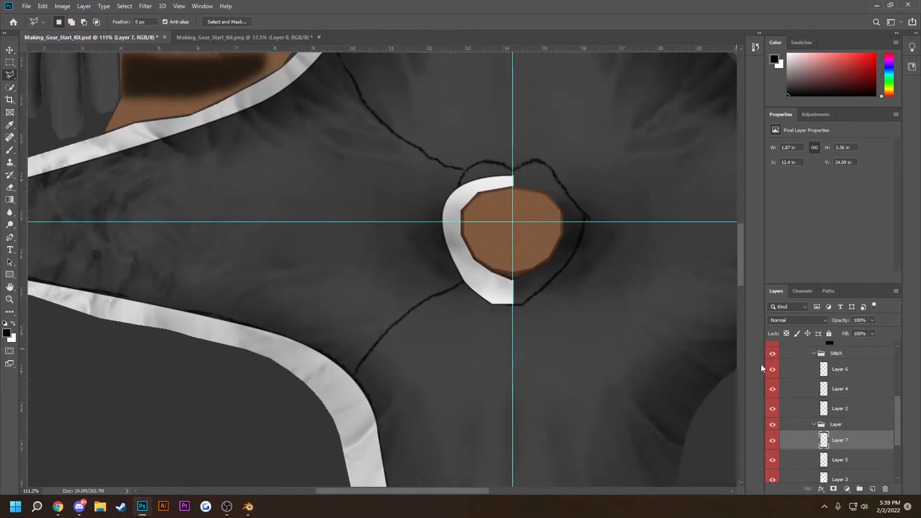
{"action": "scroll", "coordinate": [856, 401], "scroll_direction": "down", "scroll_amount": 1}
{"action": "scroll", "coordinate": [479, 250], "scroll_direction": "down", "scroll_amount": 2}
{"action": "scroll", "coordinate": [454, 234], "scroll_direction": "down", "scroll_amount": 2}
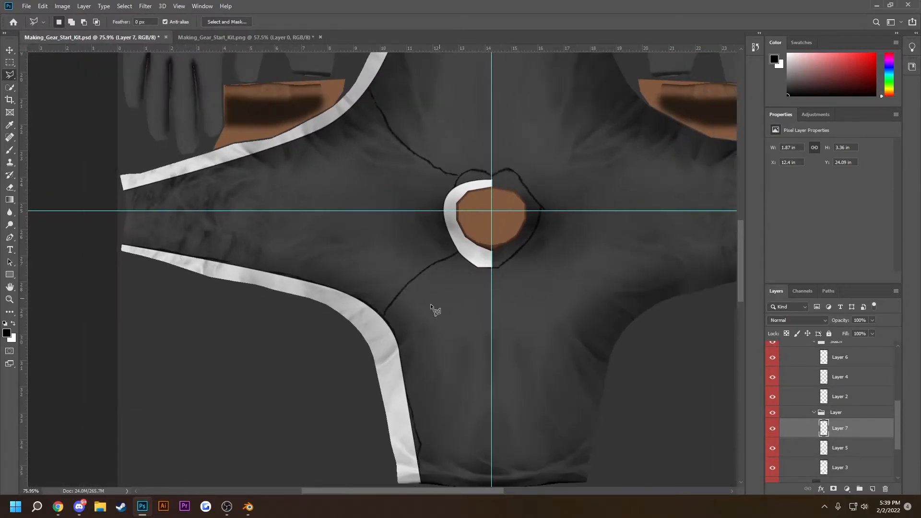
{"action": "scroll", "coordinate": [134, 135], "scroll_direction": "down", "scroll_amount": 3}
{"action": "left_click", "coordinate": [9, 237]}
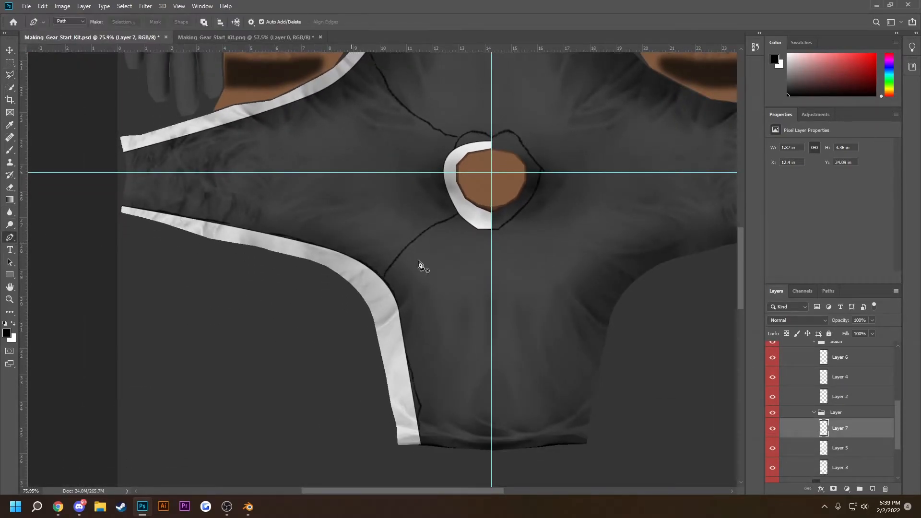
{"action": "scroll", "coordinate": [831, 427], "scroll_direction": "up", "scroll_amount": 1}
{"action": "left_click", "coordinate": [844, 381]}
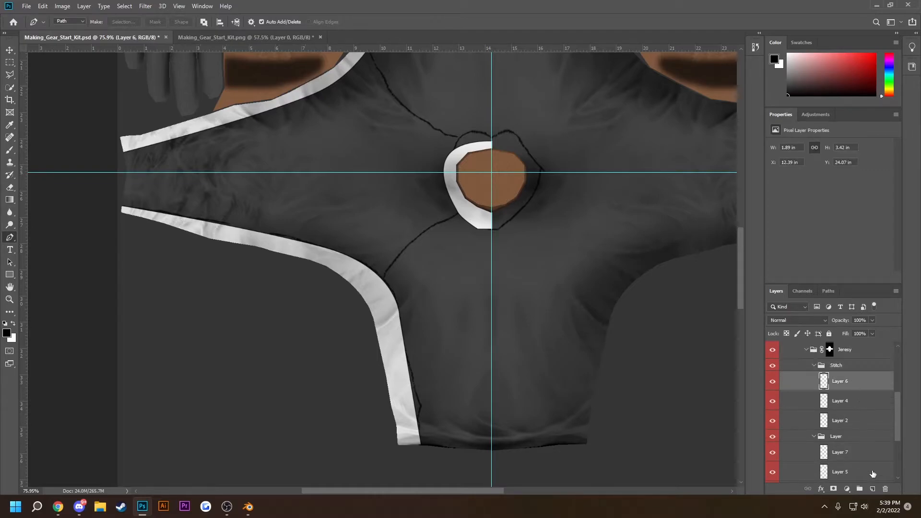
{"action": "left_click", "coordinate": [873, 489]}
Trace the lower shoulder guide line with a curved pen path from the side panel's edge to just inside the collar.
{"action": "scroll", "coordinate": [407, 319], "scroll_direction": "up", "scroll_amount": 4}
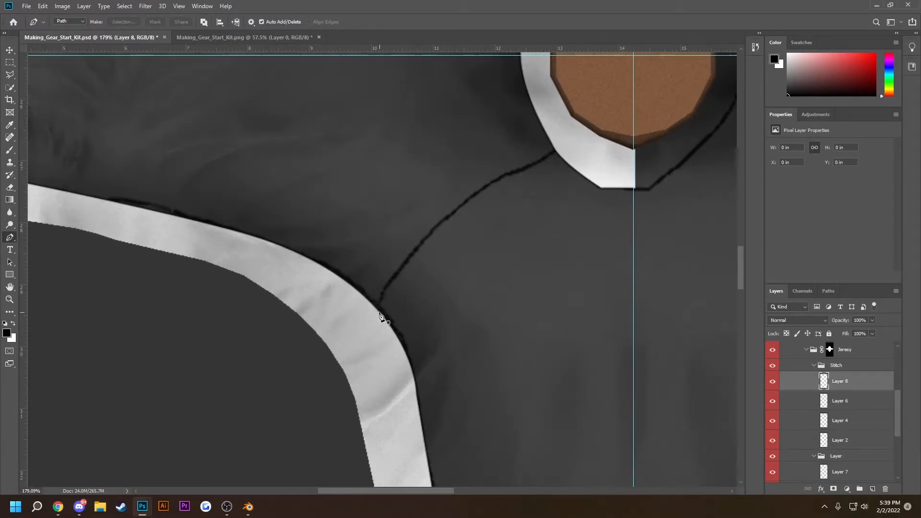
{"action": "left_click", "coordinate": [372, 309]}
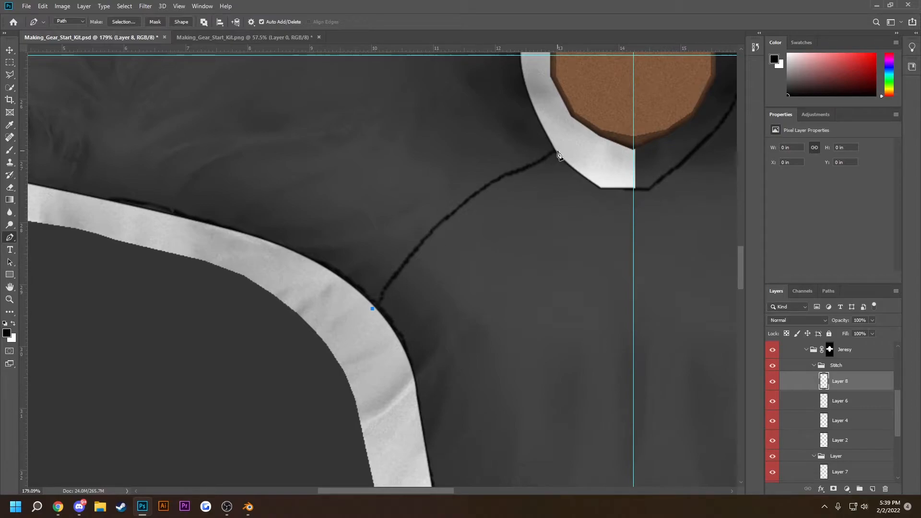
{"action": "left_click_drag", "start_coordinate": [490, 184], "coordinate": [611, 106]}
{"action": "key", "text": "ctrl+z"}
{"action": "left_click_drag", "start_coordinate": [559, 145], "coordinate": [572, 131]}
Continue the path across the collar and curve it along the upper shoulder guide line to the upper side panel.
{"action": "scroll", "coordinate": [572, 132], "scroll_direction": "down", "scroll_amount": 5}
{"action": "scroll", "coordinate": [570, 136], "scroll_direction": "up", "scroll_amount": 3}
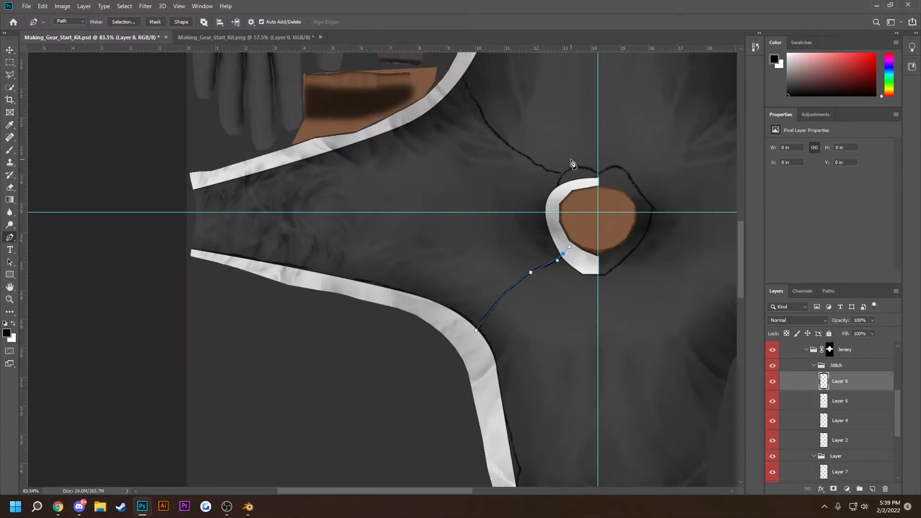
{"action": "scroll", "coordinate": [576, 201], "scroll_direction": "up", "scroll_amount": 3}
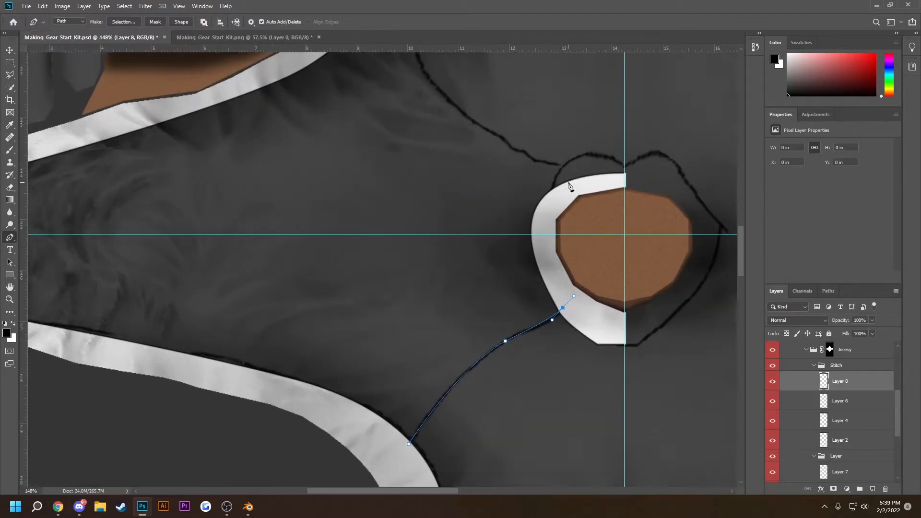
{"action": "left_click", "coordinate": [578, 181]}
{"action": "scroll", "coordinate": [539, 177], "scroll_direction": "up", "scroll_amount": 5}
{"action": "left_click_drag", "start_coordinate": [383, 97], "coordinate": [350, 55]}
{"action": "scroll", "coordinate": [449, 227], "scroll_direction": "down", "scroll_amount": 3}
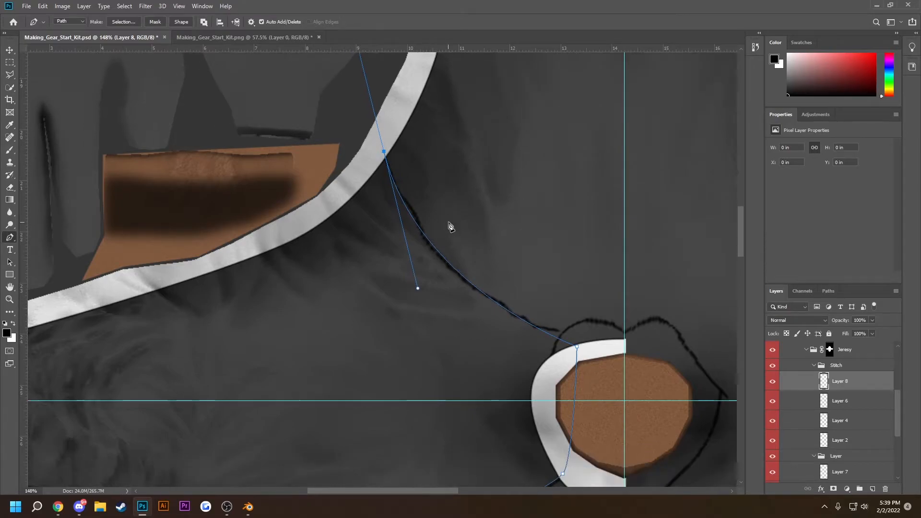
Move Layer 8 to the bottom of the Stitch group and stroke the shoulder path with the Brush, without simulated pressure.
{"action": "scroll", "coordinate": [496, 226], "scroll_direction": "down", "scroll_amount": 5}
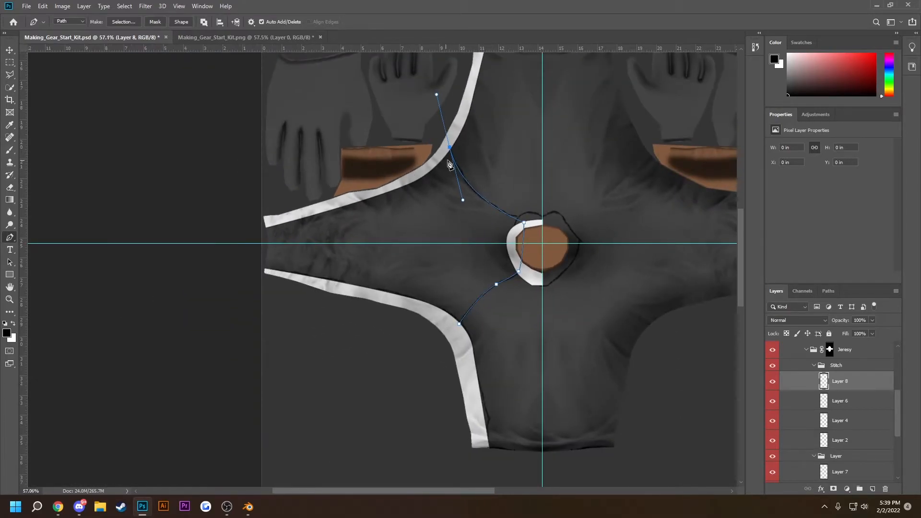
{"action": "left_click_drag", "start_coordinate": [861, 388], "coordinate": [852, 450]}
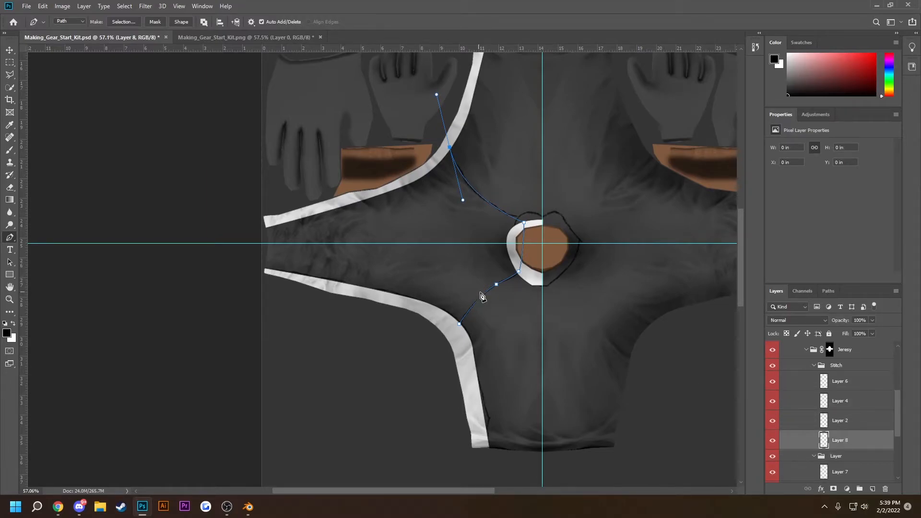
{"action": "scroll", "coordinate": [448, 165], "scroll_direction": "up", "scroll_amount": 3}
{"action": "scroll", "coordinate": [470, 192], "scroll_direction": "down", "scroll_amount": 2}
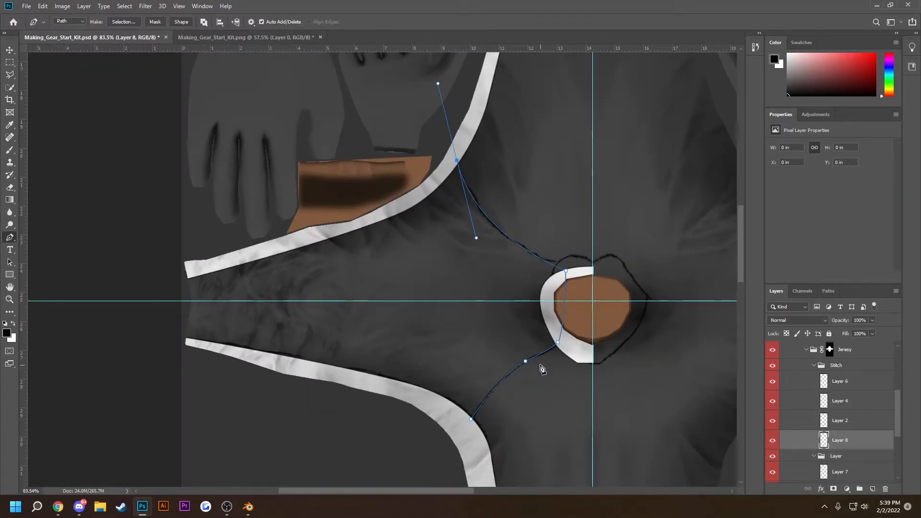
{"action": "right_click", "coordinate": [539, 359]}
{"action": "left_click", "coordinate": [570, 207]}
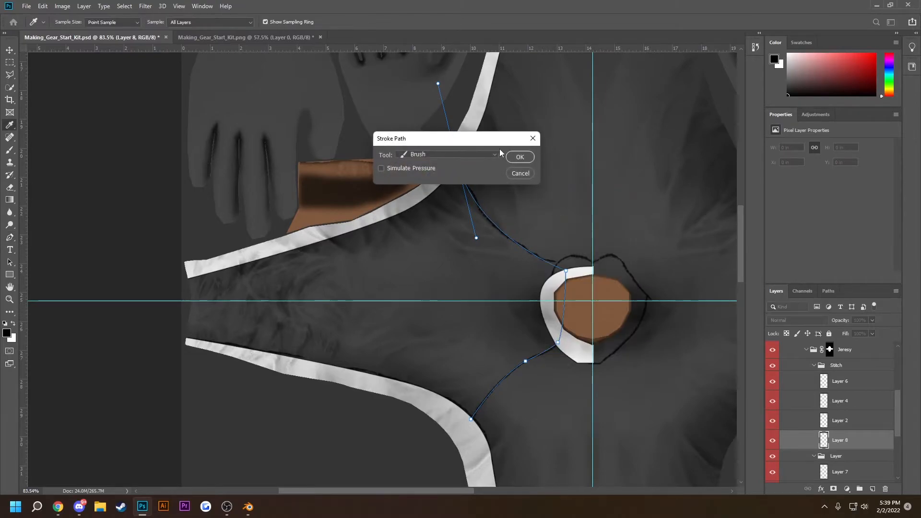
{"action": "left_click", "coordinate": [520, 157]}
Extend the path around the outside of the left sleeve and close it at the lower shoulder seam's starting point.
{"action": "left_click", "coordinate": [429, 177]}
{"action": "left_click", "coordinate": [363, 202]}
{"action": "left_click", "coordinate": [254, 227]}
{"action": "left_click", "coordinate": [199, 239]}
{"action": "left_click", "coordinate": [158, 254]}
{"action": "left_click_drag", "start_coordinate": [153, 303], "coordinate": [155, 313]}
{"action": "left_click", "coordinate": [159, 352]}
{"action": "left_click", "coordinate": [255, 396]}
{"action": "left_click", "coordinate": [374, 424]}
{"action": "left_click", "coordinate": [434, 436]}
{"action": "left_click_drag", "start_coordinate": [455, 435], "coordinate": [460, 434]}
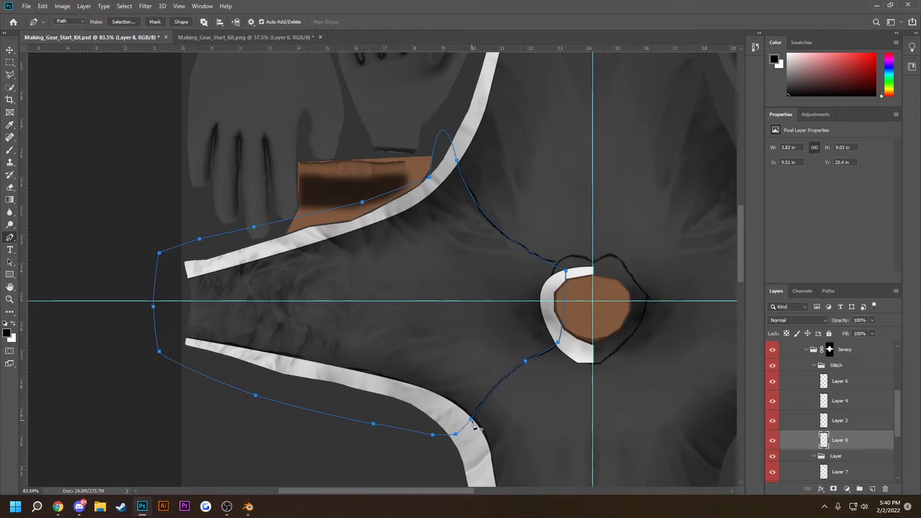
Add a new layer in the Layer group and move it below Layer 3.
{"action": "scroll", "coordinate": [835, 456], "scroll_direction": "down", "scroll_amount": 5}
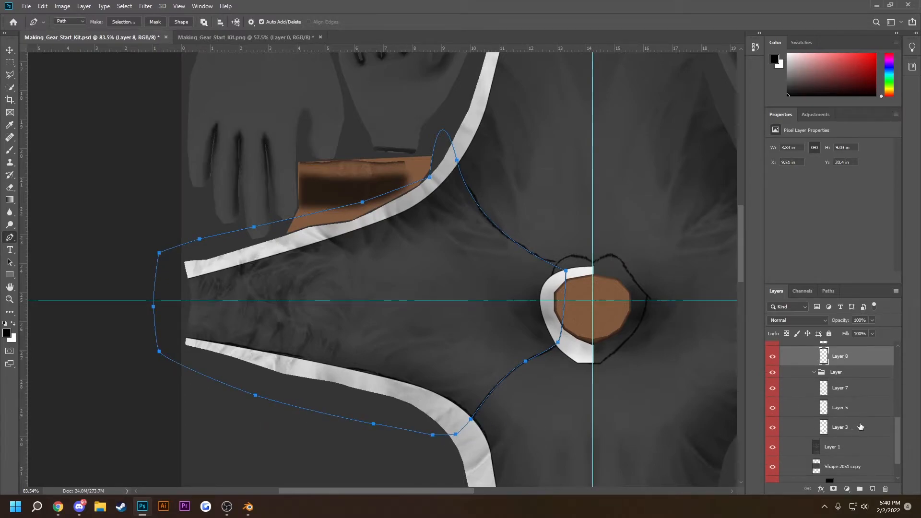
{"action": "left_click", "coordinate": [859, 427]}
{"action": "left_click", "coordinate": [876, 489]}
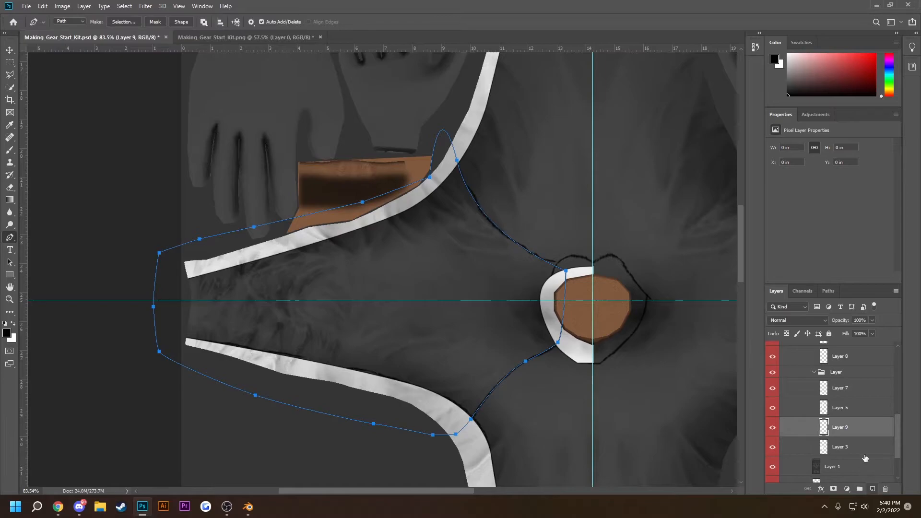
{"action": "left_click", "coordinate": [845, 411]}
{"action": "left_click_drag", "start_coordinate": [850, 428], "coordinate": [853, 455]}
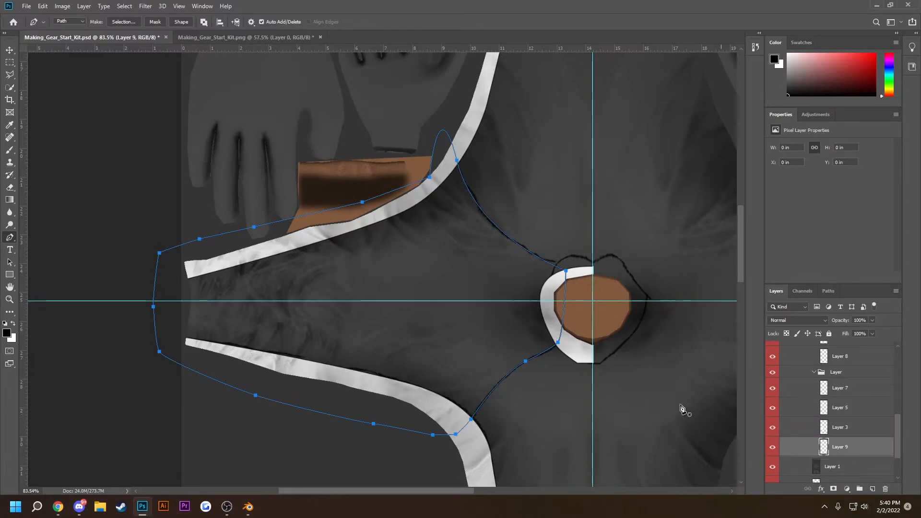
Turn the closed sleeve path into a selection with Layer 9 active.
{"action": "right_click", "coordinate": [399, 351]}
{"action": "left_click", "coordinate": [434, 167]}
{"action": "key", "text": "Return"}
{"action": "key", "text": "m"}
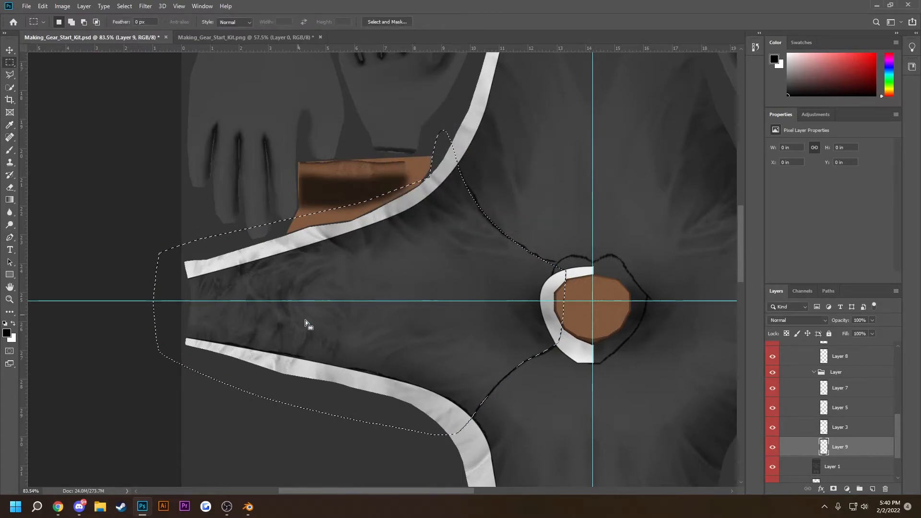
Fill the sleeve selection on Layer 9 with white in Normal mode at 100% opacity and deselect it.
{"action": "right_click", "coordinate": [335, 256]}
{"action": "left_click", "coordinate": [379, 373]}
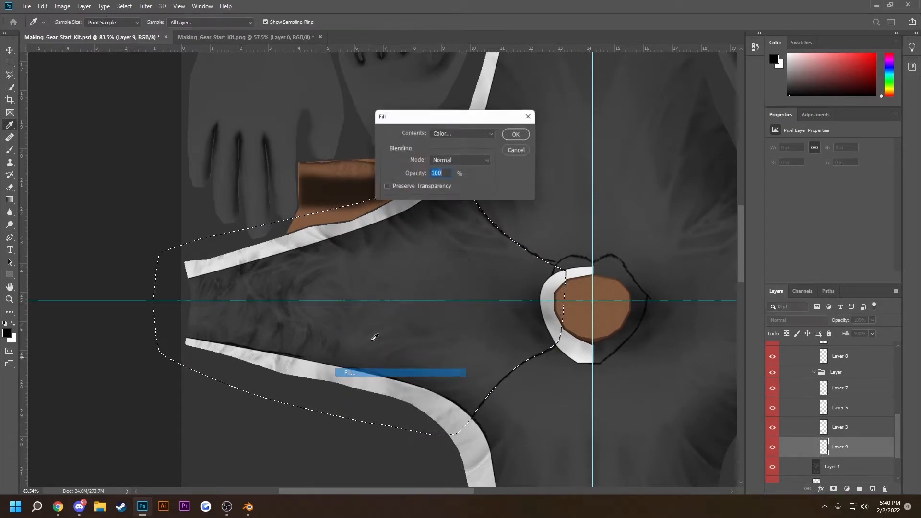
{"action": "left_click", "coordinate": [516, 134]}
{"action": "key", "text": "ctrl+d"}
Toggle the visibility of the stitch layers and Layer 7 to identify which ones hold the line crossing the collar and the collar fill.
{"action": "scroll", "coordinate": [465, 266], "scroll_direction": "down", "scroll_amount": 3}
{"action": "scroll", "coordinate": [465, 266], "scroll_direction": "right", "scroll_amount": 3}
{"action": "scroll", "coordinate": [438, 319], "scroll_direction": "up", "scroll_amount": 7}
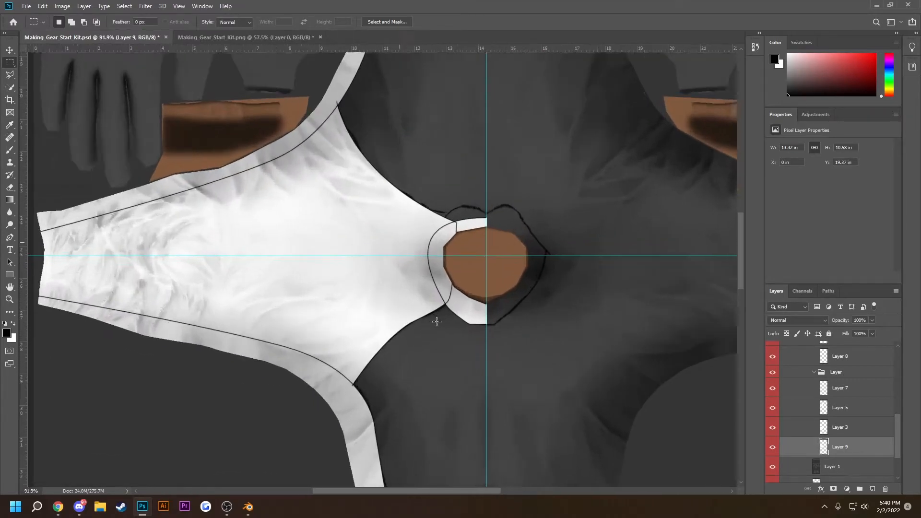
{"action": "scroll", "coordinate": [858, 409], "scroll_direction": "up", "scroll_amount": 3}
{"action": "left_click", "coordinate": [773, 393]}
{"action": "left_click", "coordinate": [773, 393]}
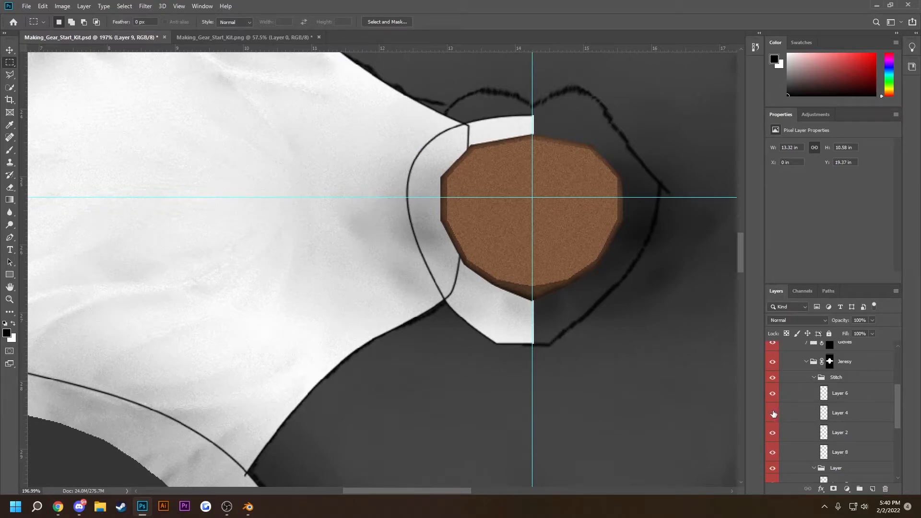
{"action": "left_click", "coordinate": [774, 431]}
{"action": "left_click", "coordinate": [774, 431]}
{"action": "scroll", "coordinate": [773, 434], "scroll_direction": "down", "scroll_amount": 1}
{"action": "left_click", "coordinate": [772, 439]}
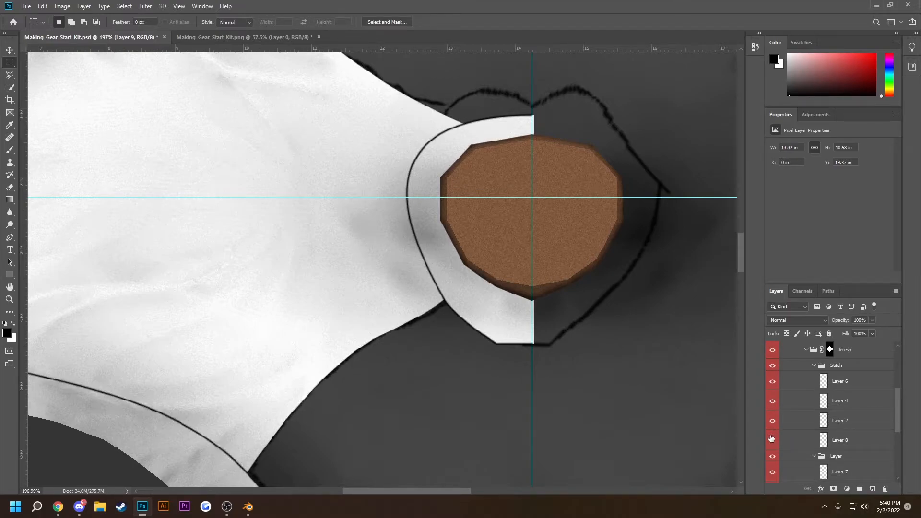
{"action": "left_click", "coordinate": [771, 439]}
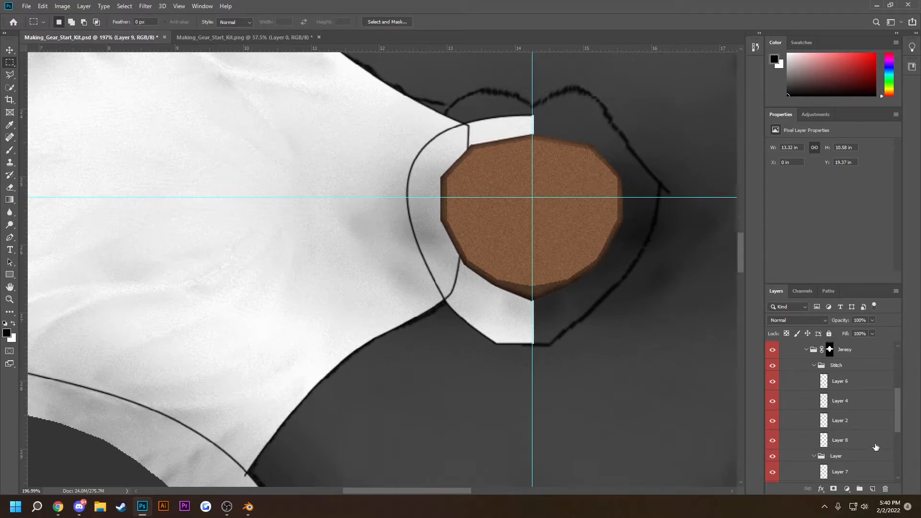
{"action": "scroll", "coordinate": [887, 452], "scroll_direction": "down", "scroll_amount": 3}
{"action": "left_click", "coordinate": [774, 400]}
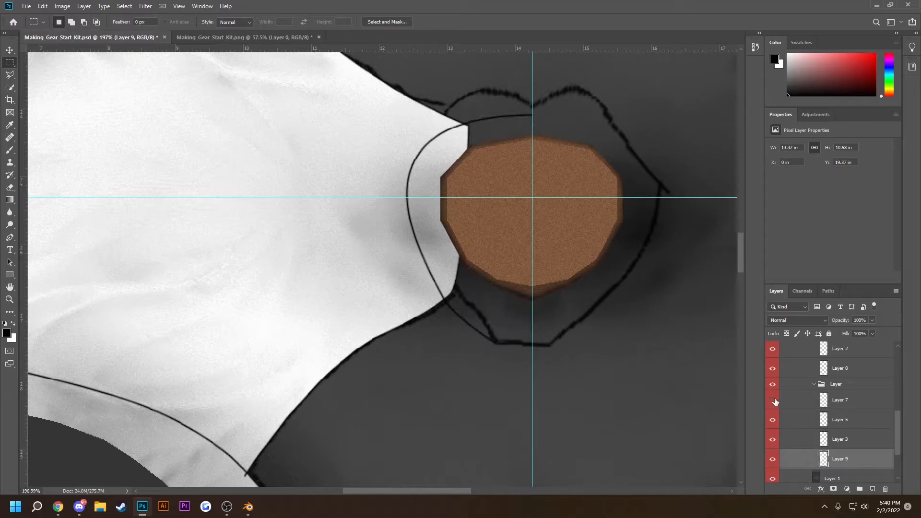
{"action": "left_click", "coordinate": [774, 401]}
Load Layer 7's collar shape as a selection, delete the part of Layer 8's seam line inside it and deselect.
{"action": "left_click", "coordinate": [824, 403], "text": "ctrl"}
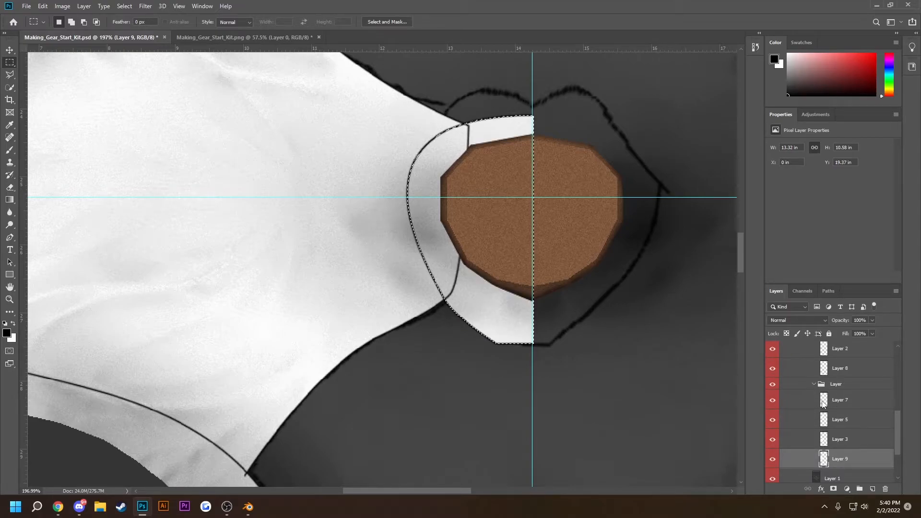
{"action": "scroll", "coordinate": [816, 408], "scroll_direction": "up", "scroll_amount": 3}
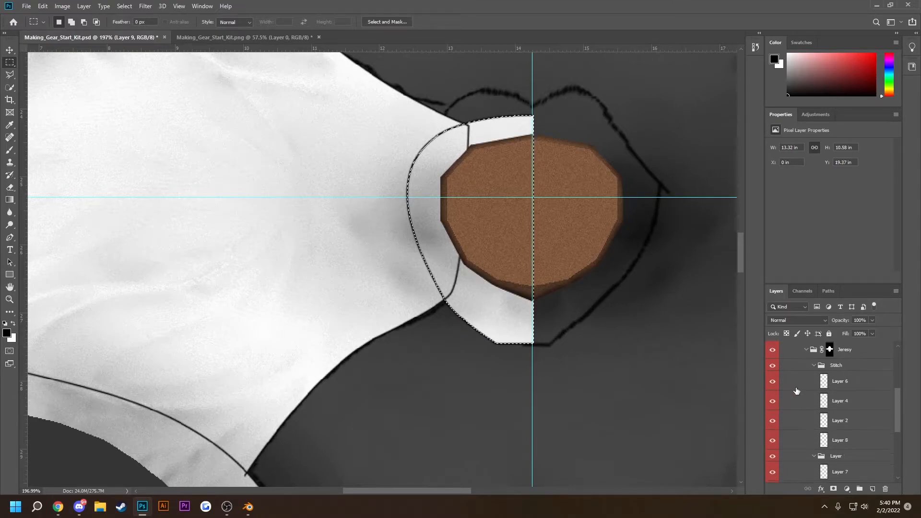
{"action": "left_click", "coordinate": [799, 442]}
{"action": "left_click", "coordinate": [773, 440]}
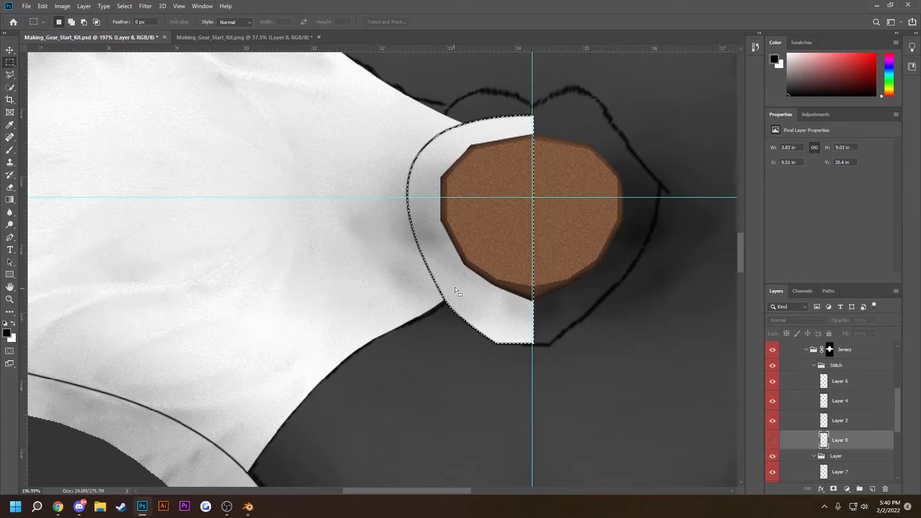
{"action": "left_click", "coordinate": [773, 440]}
{"action": "key", "text": "Delete"}
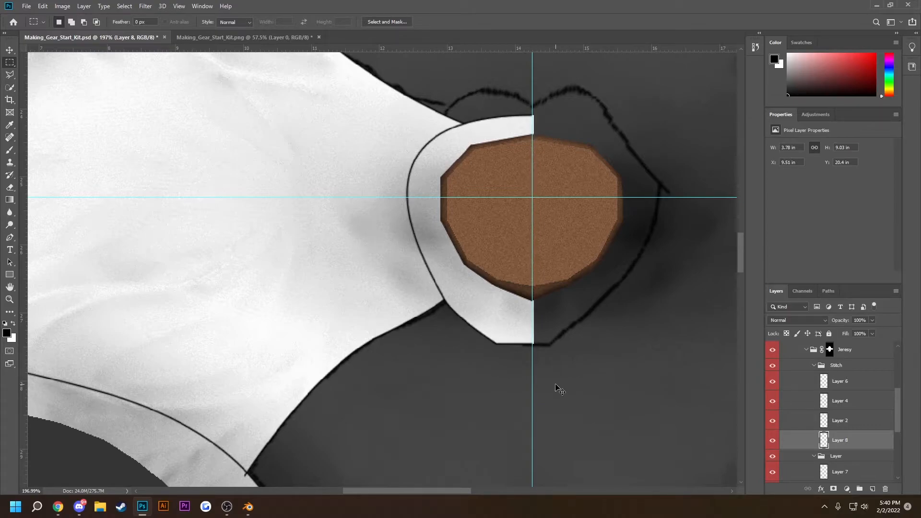
Examine where the sleeve, collar and shoulder seams meet, and review the layers in the Stitch and Layer groups.
{"action": "scroll", "coordinate": [329, 236], "scroll_direction": "down", "scroll_amount": 6}
{"action": "scroll", "coordinate": [316, 247], "scroll_direction": "up", "scroll_amount": 4}
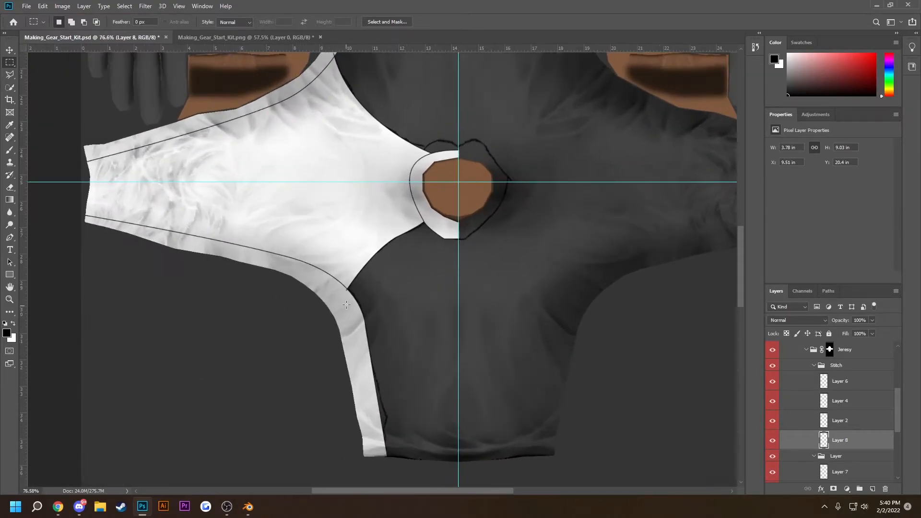
{"action": "scroll", "coordinate": [402, 272], "scroll_direction": "up", "scroll_amount": 5}
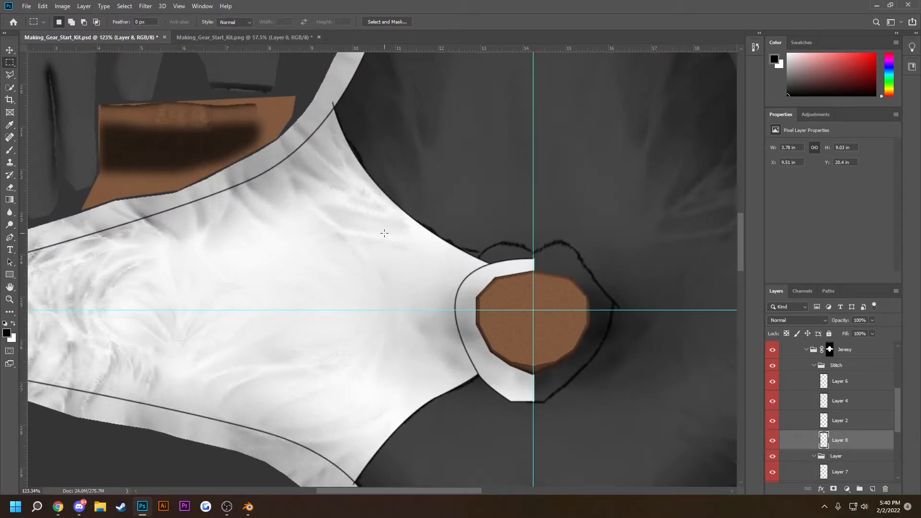
{"action": "scroll", "coordinate": [841, 396], "scroll_direction": "down", "scroll_amount": 3}
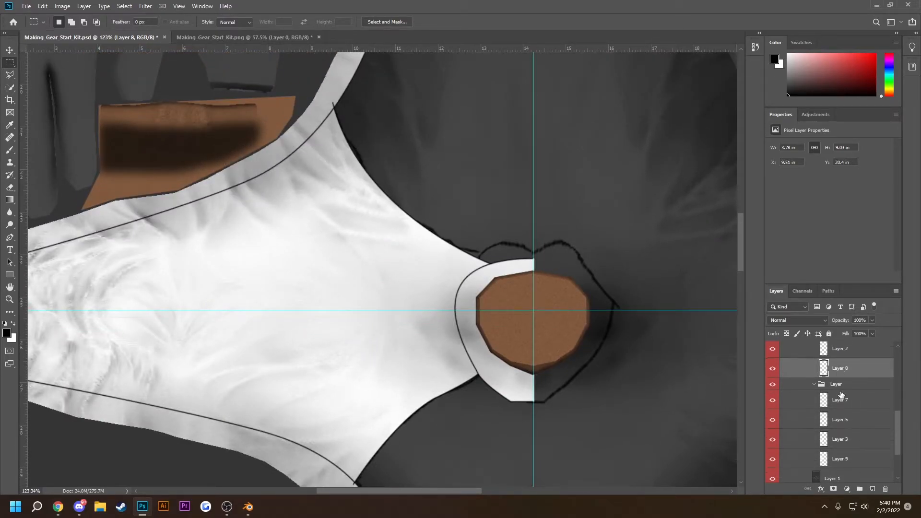
{"action": "scroll", "coordinate": [841, 396], "scroll_direction": "up", "scroll_amount": 1}
{"action": "scroll", "coordinate": [540, 328], "scroll_direction": "down", "scroll_amount": 1}
{"action": "scroll", "coordinate": [501, 328], "scroll_direction": "down", "scroll_amount": 2}
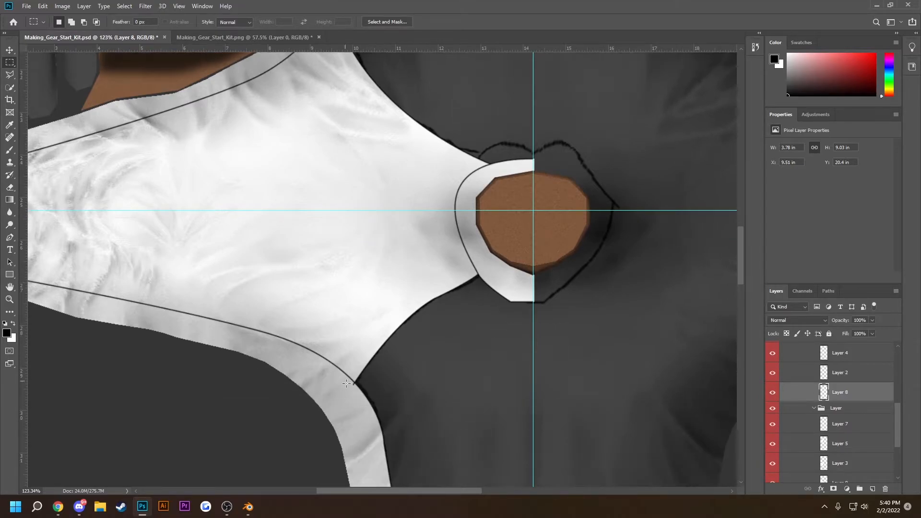
{"action": "scroll", "coordinate": [358, 370], "scroll_direction": "up", "scroll_amount": 4}
{"action": "scroll", "coordinate": [358, 370], "scroll_direction": "down", "scroll_amount": 5}
{"action": "scroll", "coordinate": [591, 281], "scroll_direction": "up", "scroll_amount": 2}
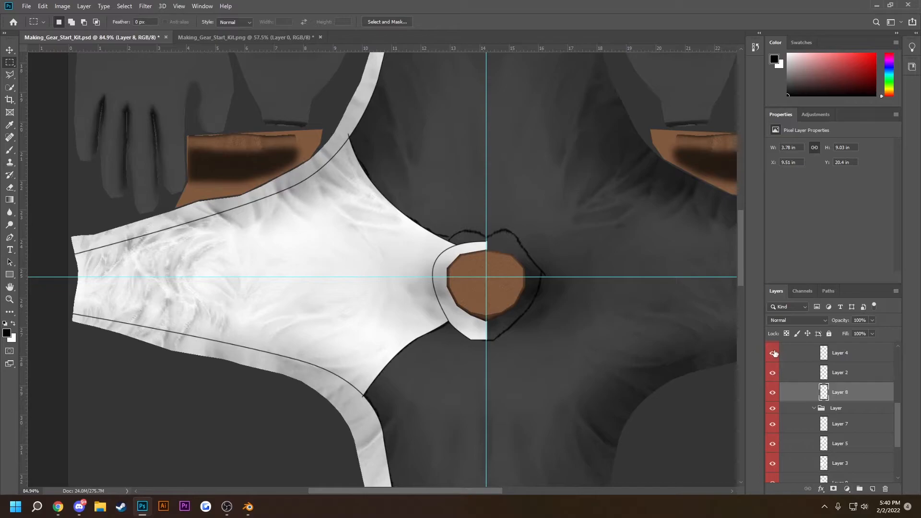
{"action": "scroll", "coordinate": [805, 414], "scroll_direction": "down", "scroll_amount": 1}
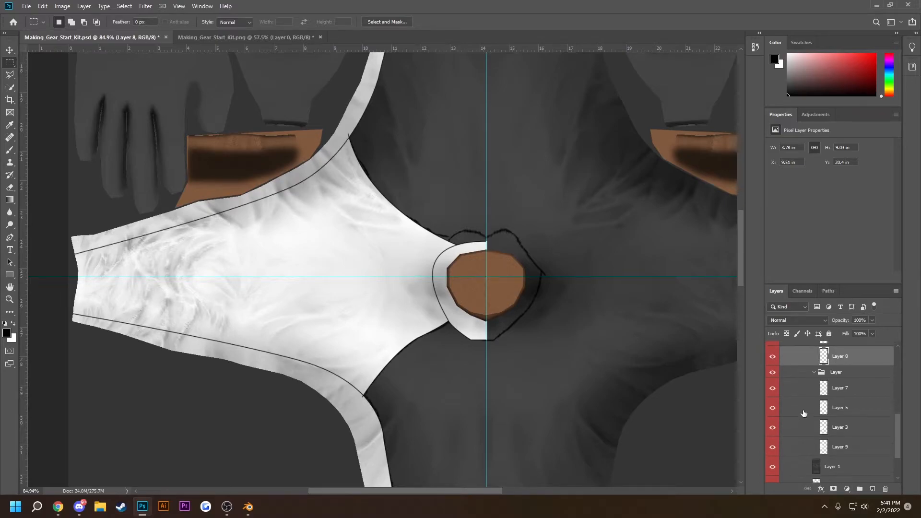
Load Layer 3's lower sleeve panel as a selection and delete the stitch lines inside it from the Stitch group's layers.
{"action": "left_click", "coordinate": [824, 428], "text": "ctrl"}
{"action": "scroll", "coordinate": [801, 413], "scroll_direction": "up", "scroll_amount": 2}
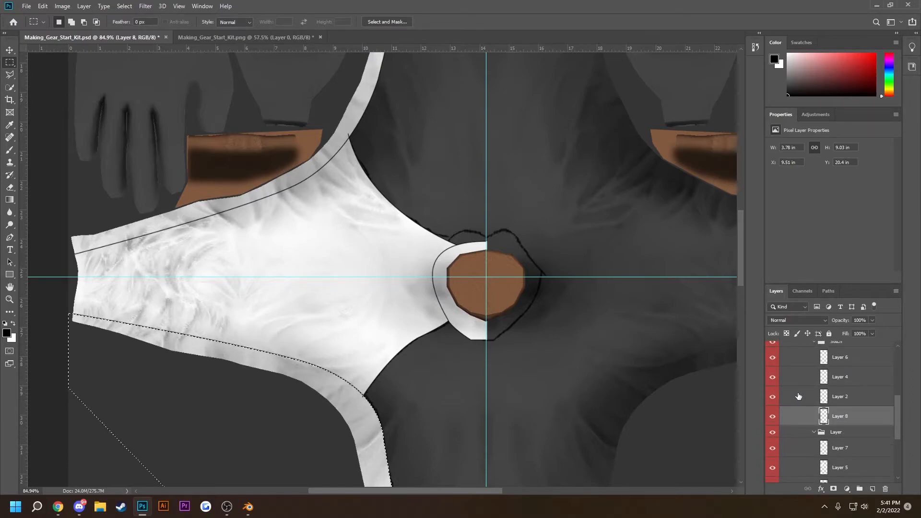
{"action": "left_click", "coordinate": [799, 397]}
{"action": "left_click", "coordinate": [795, 375]}
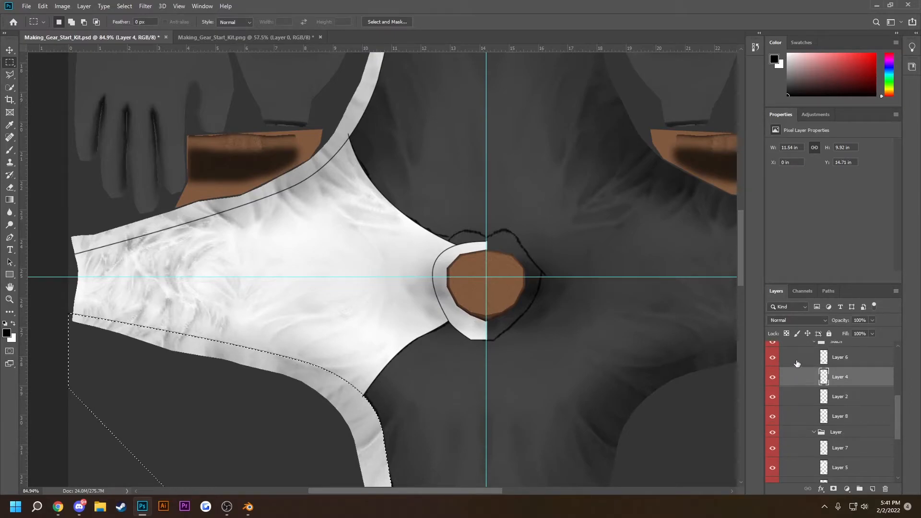
{"action": "left_click", "coordinate": [797, 363]}
{"action": "scroll", "coordinate": [804, 384], "scroll_direction": "up", "scroll_amount": 1}
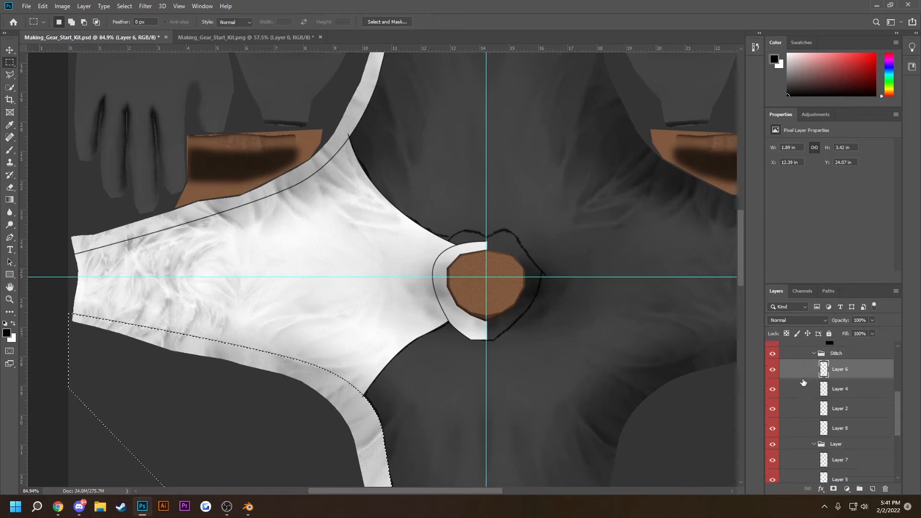
{"action": "left_click", "coordinate": [804, 427]}
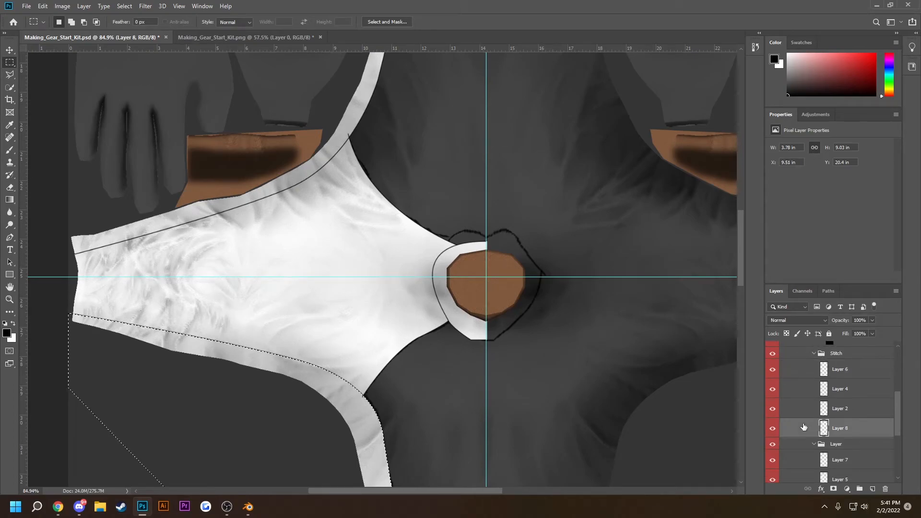
Load Layer 5's upper sleeve panel as a selection, delete the stitch lines inside it from the Stitch group's layers and deselect.
{"action": "scroll", "coordinate": [811, 414], "scroll_direction": "down", "scroll_amount": 4}
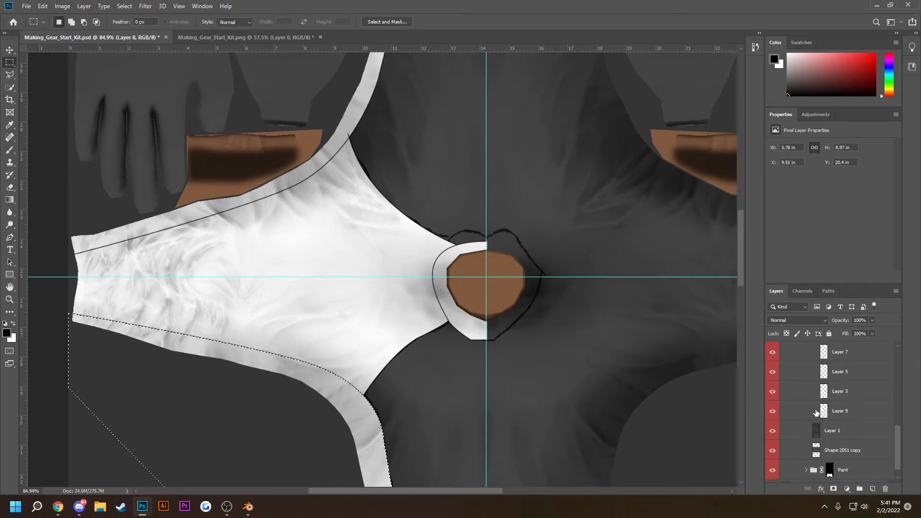
{"action": "key", "text": "ctrl+z"}
{"action": "scroll", "coordinate": [821, 383], "scroll_direction": "up", "scroll_amount": 4}
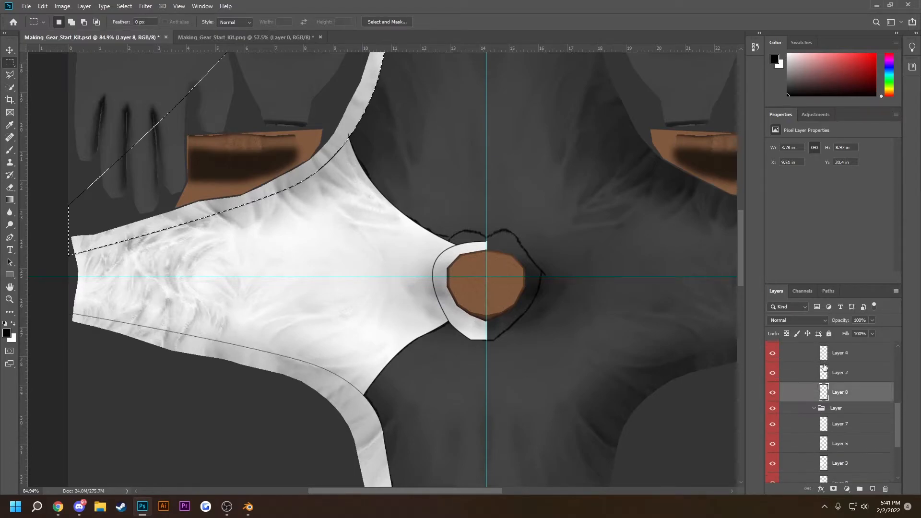
{"action": "scroll", "coordinate": [824, 368], "scroll_direction": "up", "scroll_amount": 2}
{"action": "left_click", "coordinate": [800, 370]}
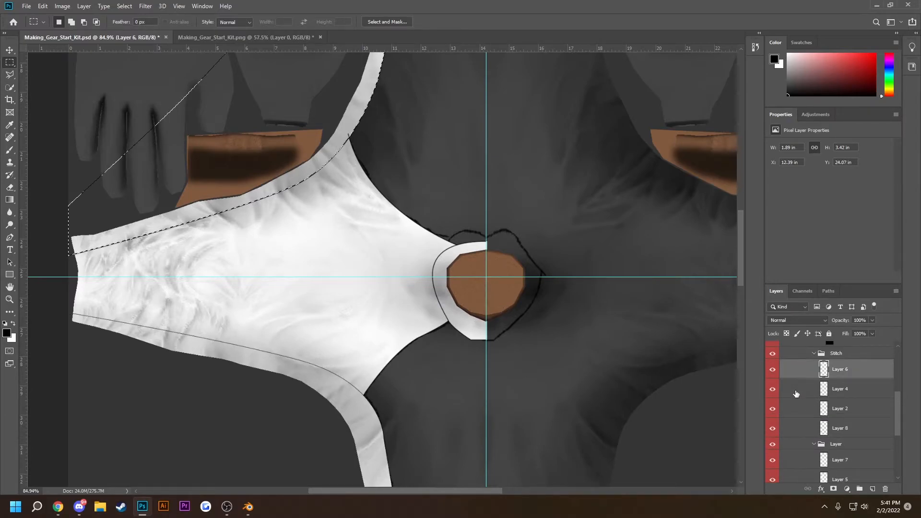
{"action": "left_click", "coordinate": [796, 393]}
{"action": "left_click", "coordinate": [795, 406]}
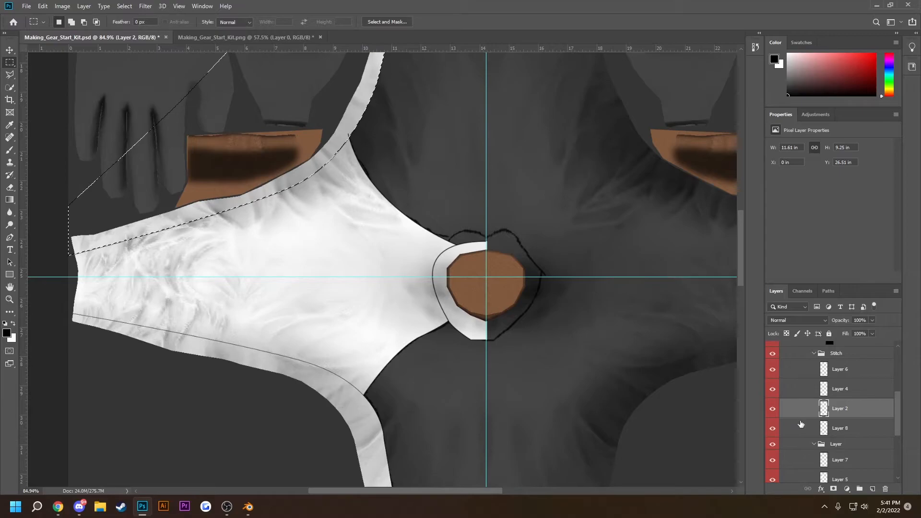
{"action": "left_click", "coordinate": [801, 425]}
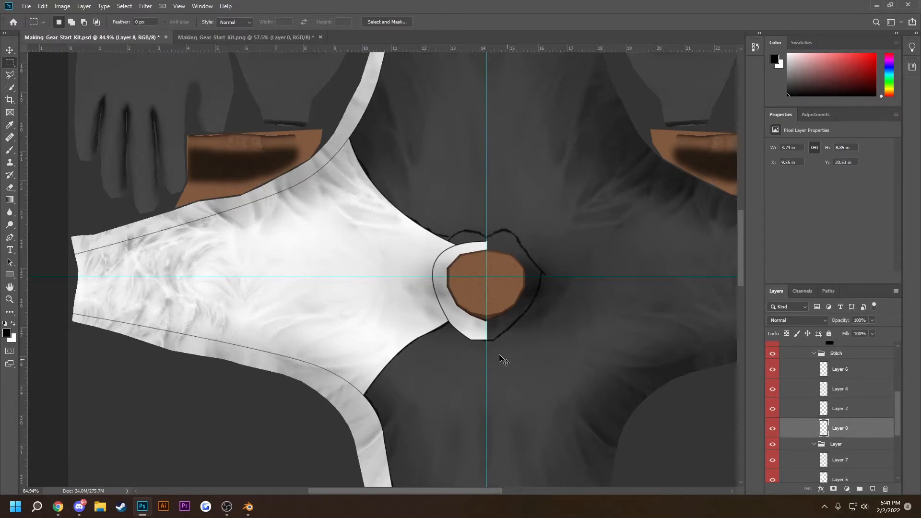
Duplicate Layers 6, 4, 2 and 8 of the Stitch group together with Layers 7, 5, 3 and 9 of the Layer group.
{"action": "scroll", "coordinate": [350, 139], "scroll_direction": "up", "scroll_amount": 5}
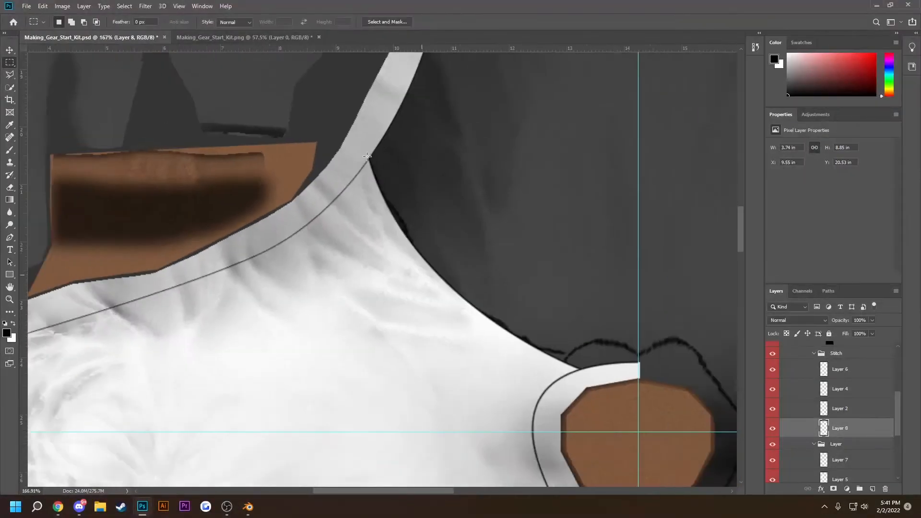
{"action": "scroll", "coordinate": [367, 156], "scroll_direction": "down", "scroll_amount": 5}
{"action": "scroll", "coordinate": [488, 291], "scroll_direction": "down", "scroll_amount": 3}
{"action": "scroll", "coordinate": [640, 339], "scroll_direction": "up", "scroll_amount": 2}
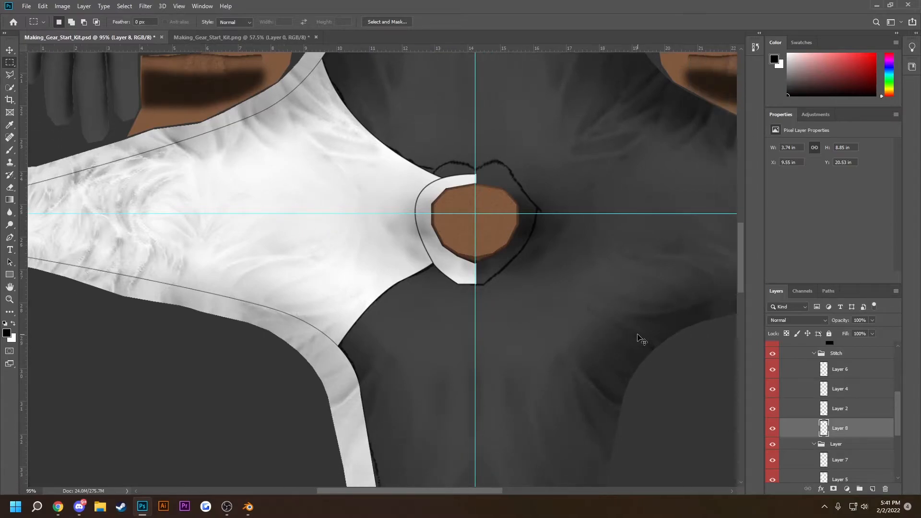
{"action": "scroll", "coordinate": [859, 403], "scroll_direction": "up", "scroll_amount": 1}
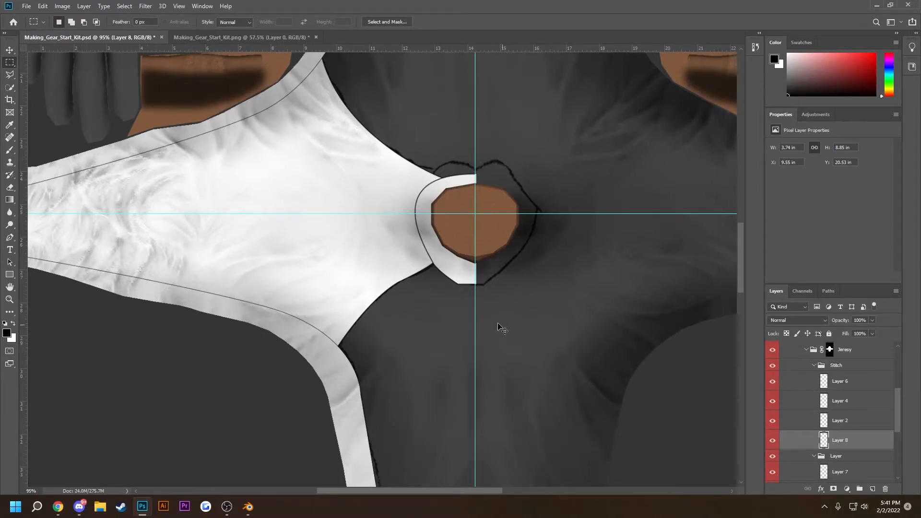
{"action": "scroll", "coordinate": [510, 331], "scroll_direction": "right", "scroll_amount": 2}
{"action": "left_click", "coordinate": [859, 382]}
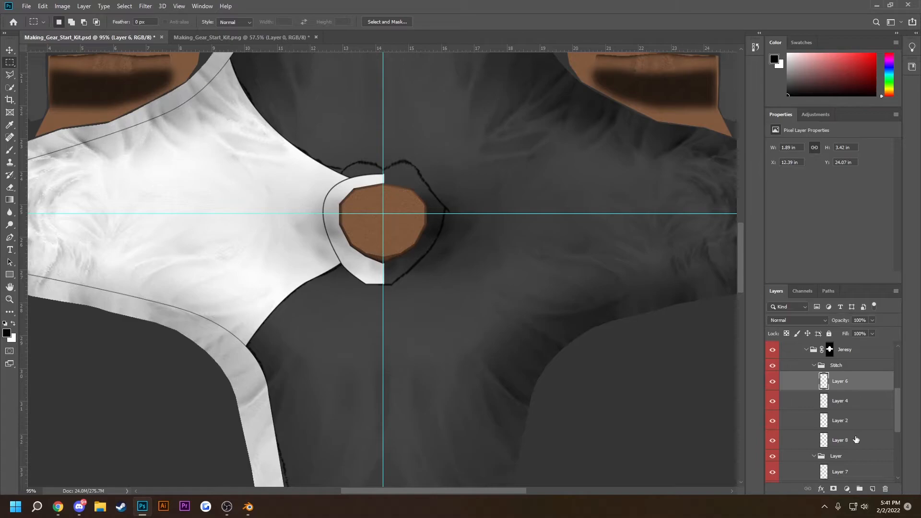
{"action": "left_click", "coordinate": [857, 440]}
{"action": "scroll", "coordinate": [858, 430], "scroll_direction": "down", "scroll_amount": 4}
{"action": "left_click", "coordinate": [862, 394], "text": "ctrl"}
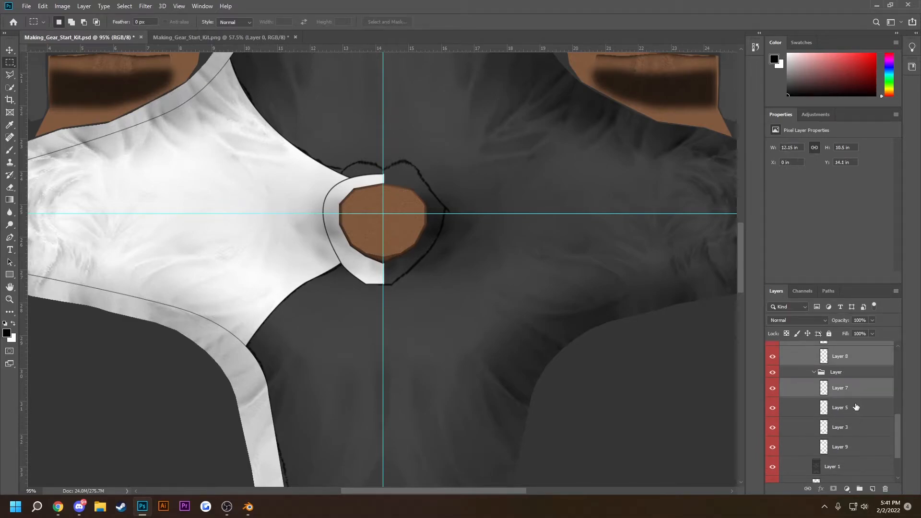
{"action": "left_click", "coordinate": [857, 409], "text": "ctrl"}
{"action": "left_click", "coordinate": [854, 428], "text": "ctrl"}
{"action": "left_click", "coordinate": [850, 448], "text": "ctrl"}
{"action": "scroll", "coordinate": [838, 424], "scroll_direction": "up", "scroll_amount": 5}
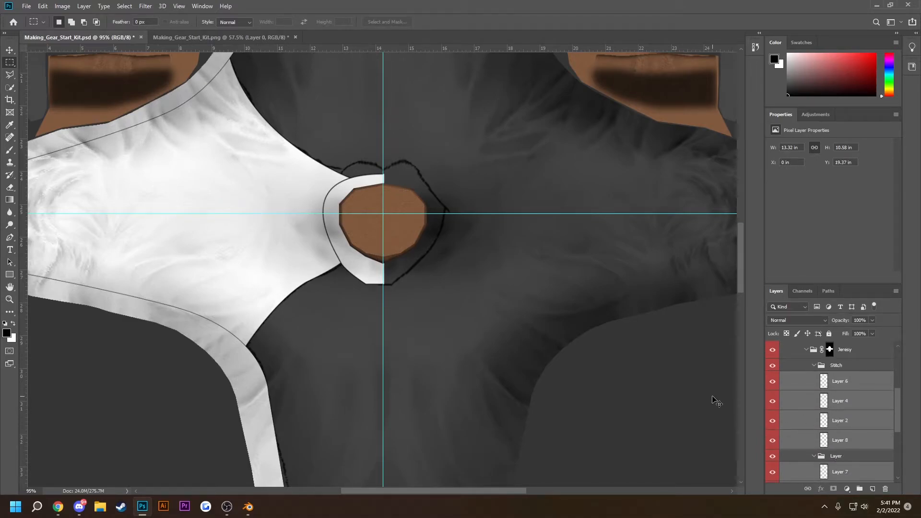
{"action": "key", "text": "ctrl+j"}
Move the copies of Layers 7, 5, 3 and 9 out of the Stitch group into the Layer group.
{"action": "scroll", "coordinate": [816, 403], "scroll_direction": "down", "scroll_amount": 6}
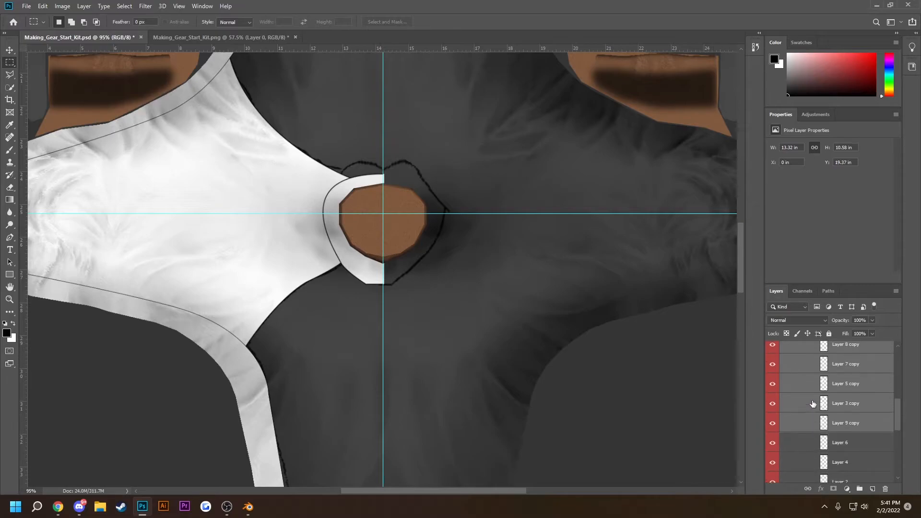
{"action": "scroll", "coordinate": [844, 404], "scroll_direction": "up", "scroll_amount": 4}
{"action": "scroll", "coordinate": [852, 405], "scroll_direction": "down", "scroll_amount": 1}
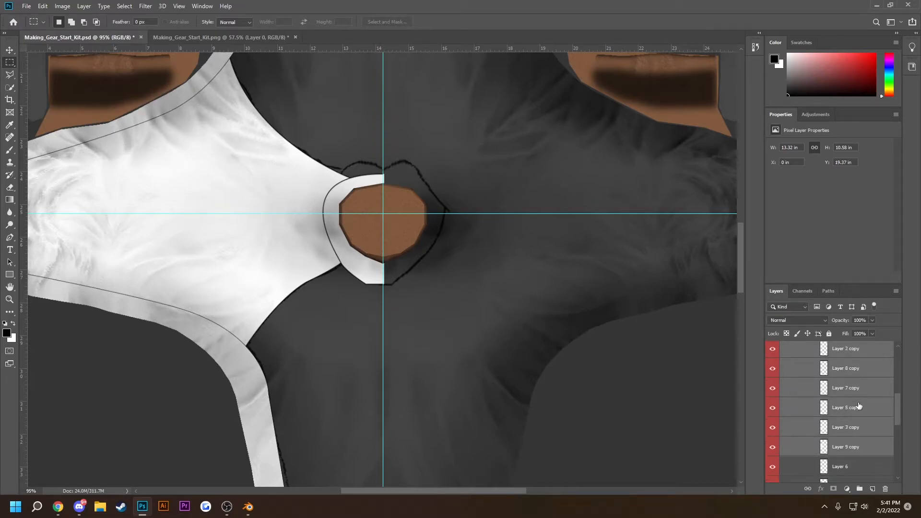
{"action": "left_click", "coordinate": [863, 392]}
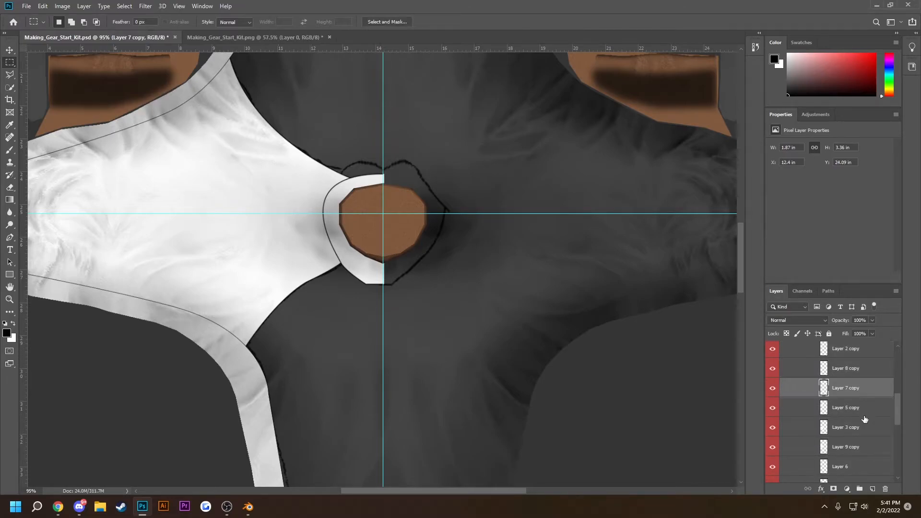
{"action": "left_click", "coordinate": [864, 451], "text": "shift"}
{"action": "scroll", "coordinate": [859, 423], "scroll_direction": "down", "scroll_amount": 2}
{"action": "left_click_drag", "start_coordinate": [864, 374], "coordinate": [853, 414]}
Select the duplicated stitch layers along with the fill copies and flip them all horizontally with Free Transform.
{"action": "scroll", "coordinate": [853, 410], "scroll_direction": "up", "scroll_amount": 3}
{"action": "scroll", "coordinate": [852, 408], "scroll_direction": "up", "scroll_amount": 3}
{"action": "scroll", "coordinate": [852, 403], "scroll_direction": "down", "scroll_amount": 2}
{"action": "left_click", "coordinate": [856, 379]}
{"action": "left_click", "coordinate": [857, 397], "text": "ctrl"}
{"action": "left_click", "coordinate": [857, 414], "text": "ctrl"}
{"action": "left_click", "coordinate": [856, 420], "text": "ctrl"}
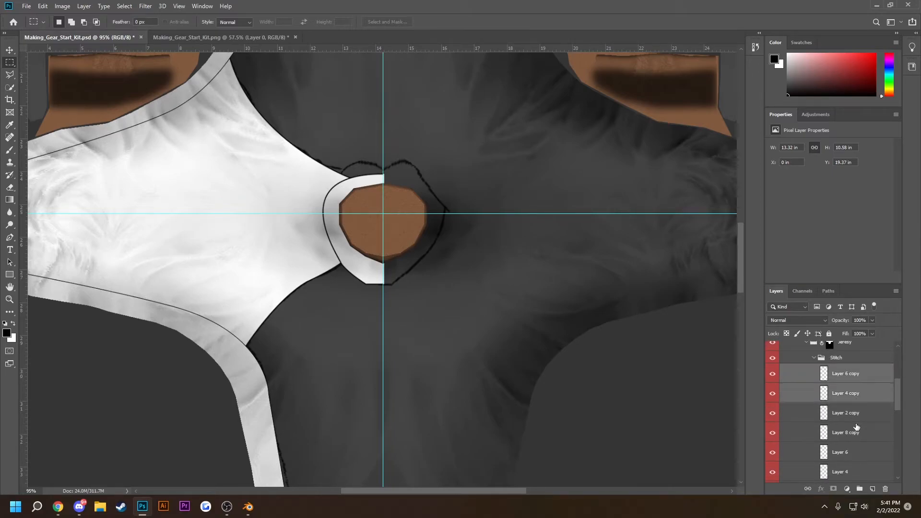
{"action": "left_click", "coordinate": [857, 427], "text": "shift"}
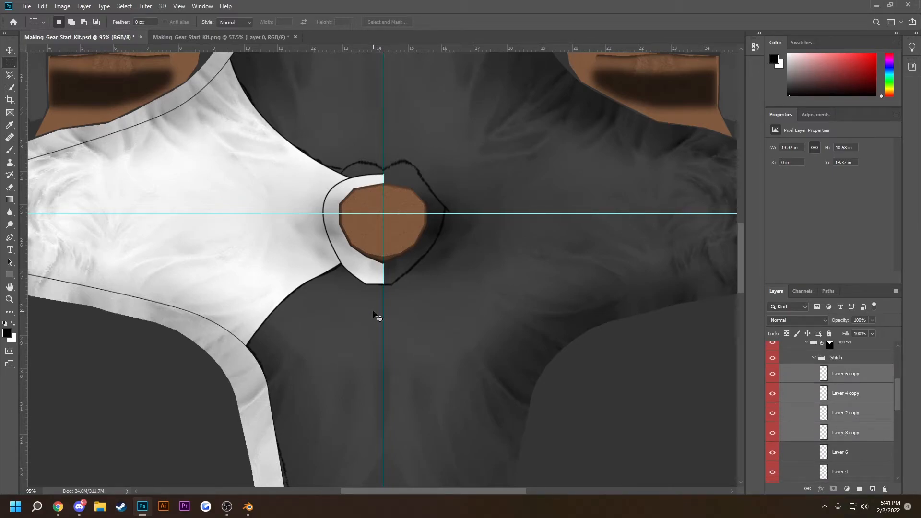
{"action": "key", "text": "ctrl+t"}
{"action": "scroll", "coordinate": [299, 278], "scroll_direction": "down", "scroll_amount": 3}
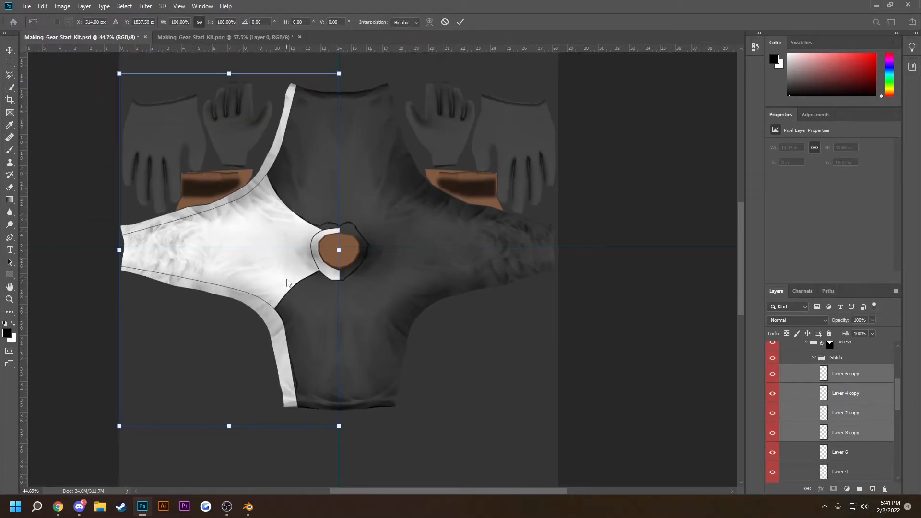
{"action": "right_click", "coordinate": [280, 278]}
{"action": "left_click", "coordinate": [318, 395]}
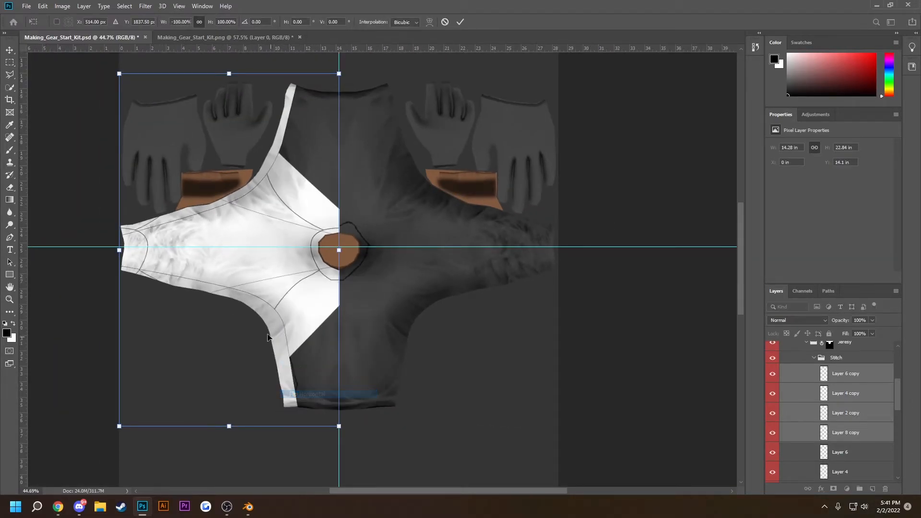
Move the flipped copies onto the jersey's other half, align their inner edge with the vertical centre guide and apply the transform.
{"action": "left_click_drag", "start_coordinate": [196, 300], "coordinate": [416, 316]}
{"action": "scroll", "coordinate": [416, 316], "scroll_direction": "up", "scroll_amount": 6}
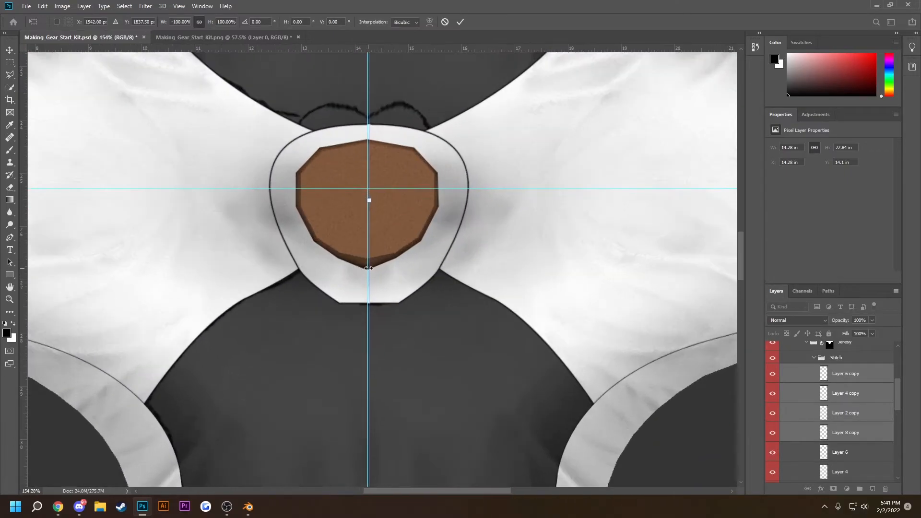
{"action": "key", "text": "Left"}
{"action": "key", "text": "Left"}
{"action": "key", "text": "Left"}
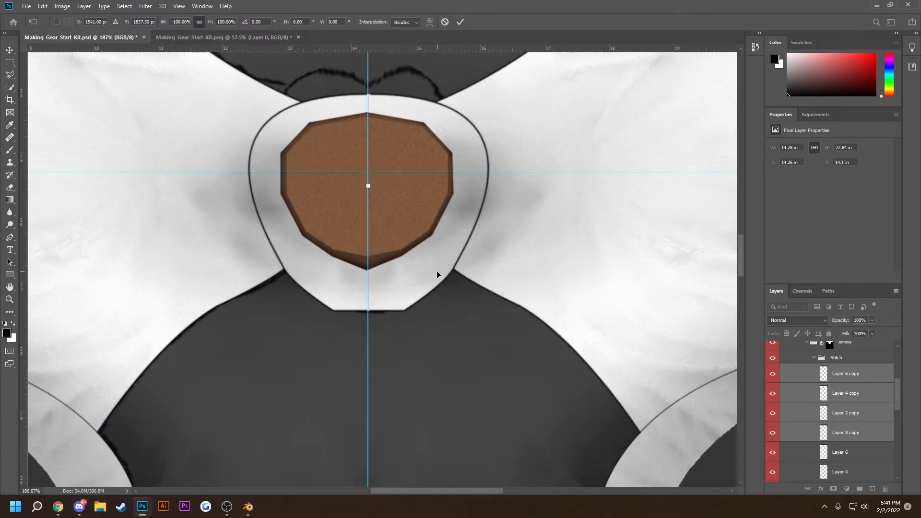
{"action": "key", "text": "Return"}
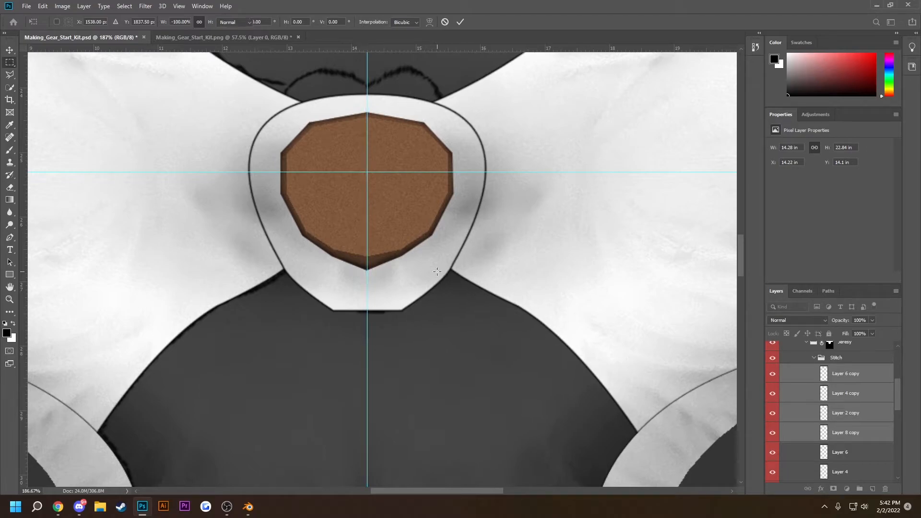
{"action": "key", "text": "m"}
{"action": "scroll", "coordinate": [437, 274], "scroll_direction": "down", "scroll_amount": 5}
{"action": "scroll", "coordinate": [437, 272], "scroll_direction": "down", "scroll_amount": 1}
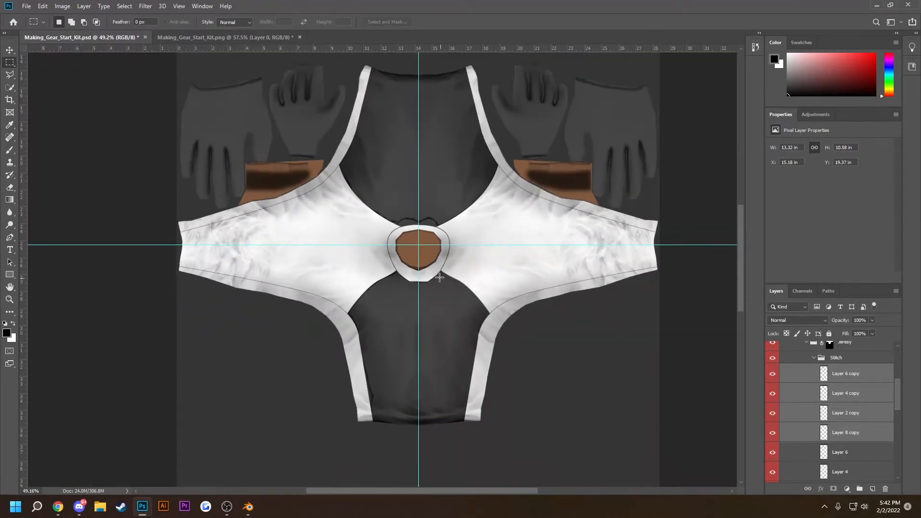
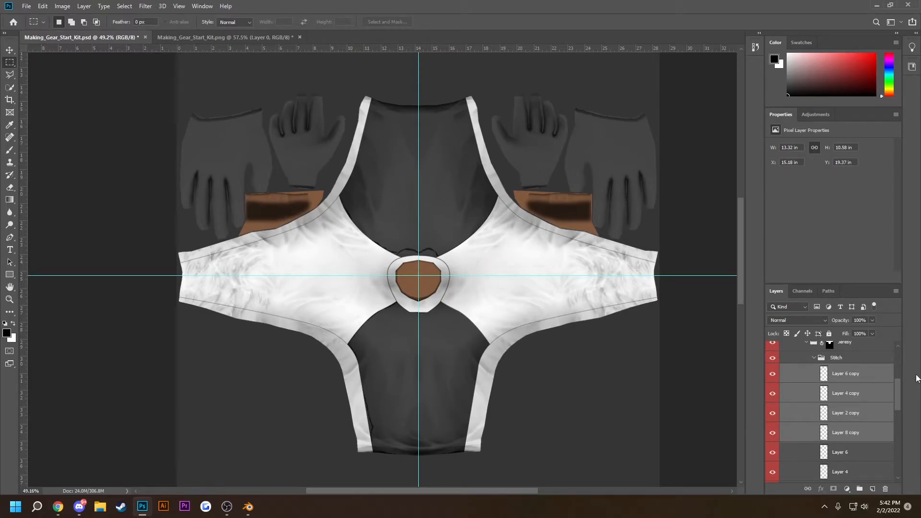
Examine the mirrored collar, shoulder and sleeve seams on both halves, and review the copied layers in the Stitch and Layer groups.
{"action": "left_click", "coordinate": [827, 382]}
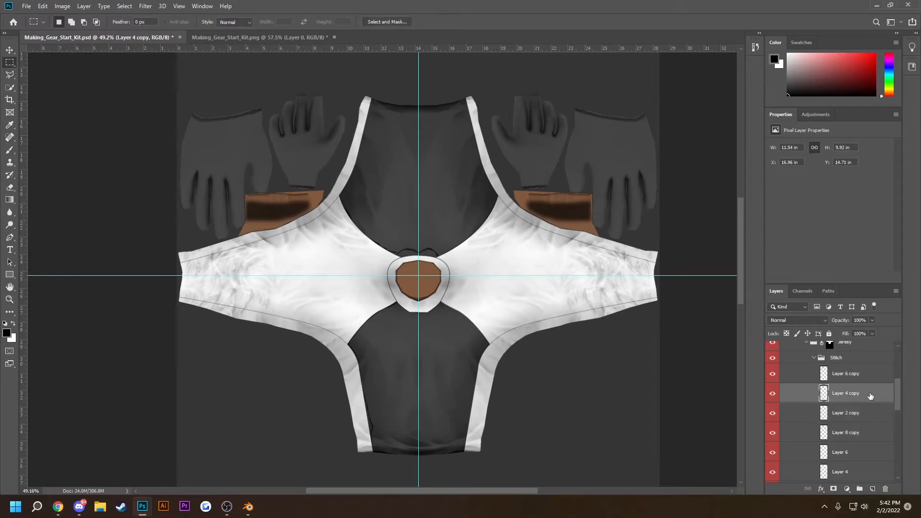
{"action": "scroll", "coordinate": [844, 417], "scroll_direction": "down", "scroll_amount": 5}
{"action": "scroll", "coordinate": [846, 421], "scroll_direction": "down", "scroll_amount": 4}
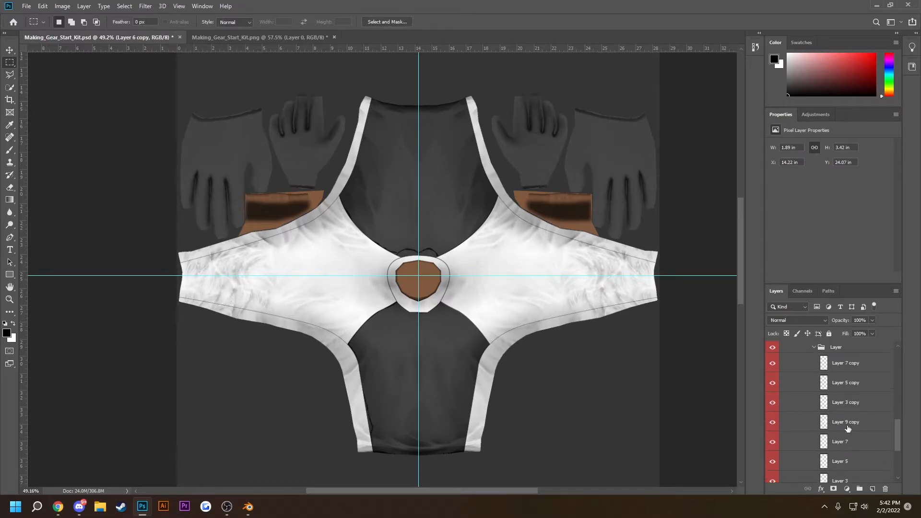
{"action": "scroll", "coordinate": [426, 277], "scroll_direction": "up", "scroll_amount": 5}
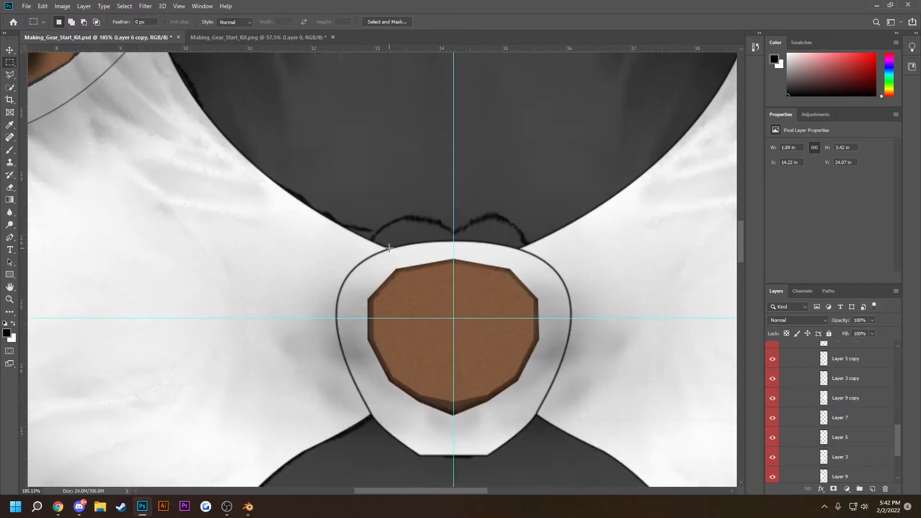
{"action": "scroll", "coordinate": [382, 271], "scroll_direction": "down", "scroll_amount": 5}
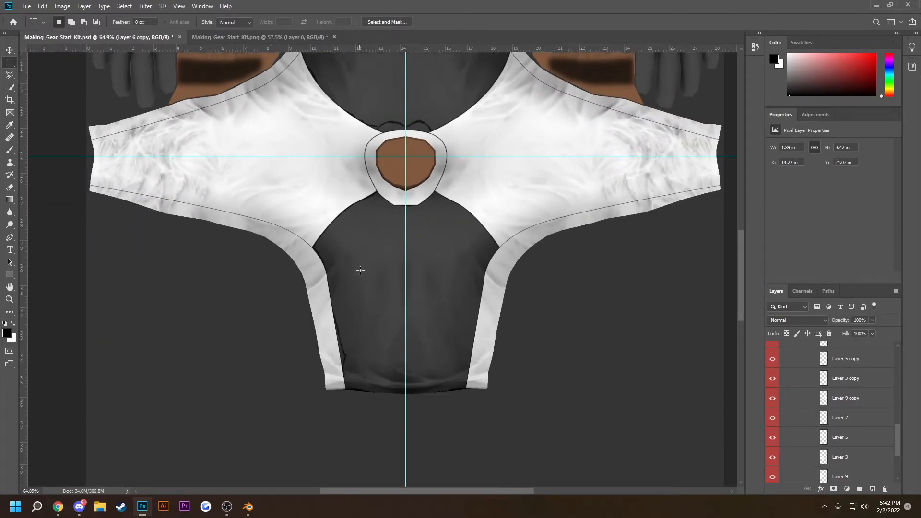
{"action": "scroll", "coordinate": [376, 270], "scroll_direction": "left", "scroll_amount": 2}
{"action": "scroll", "coordinate": [354, 259], "scroll_direction": "right", "scroll_amount": 3}
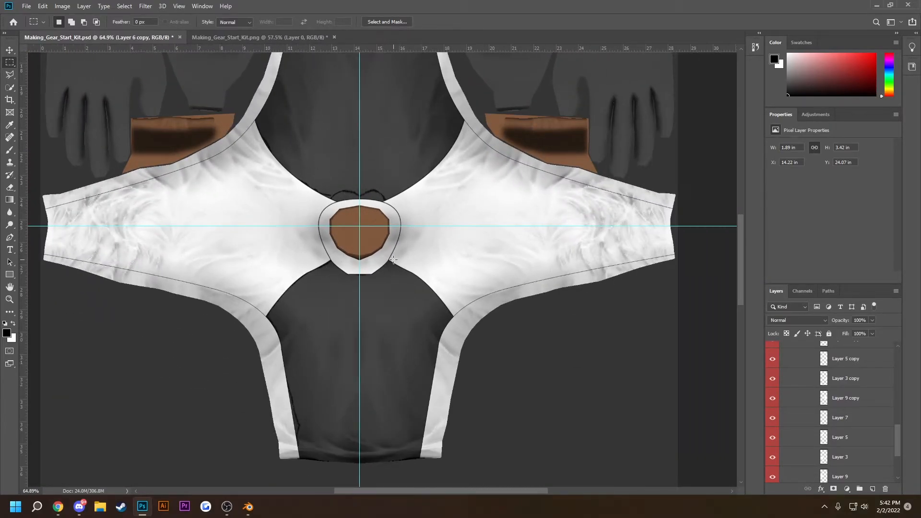
{"action": "scroll", "coordinate": [319, 295], "scroll_direction": "up", "scroll_amount": 1}
{"action": "scroll", "coordinate": [324, 293], "scroll_direction": "left", "scroll_amount": 2}
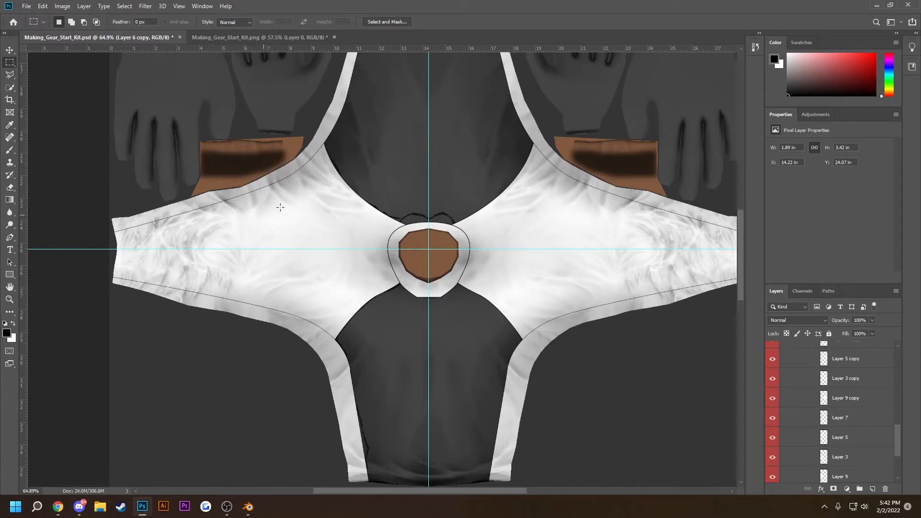
{"action": "scroll", "coordinate": [829, 410], "scroll_direction": "down", "scroll_amount": 3}
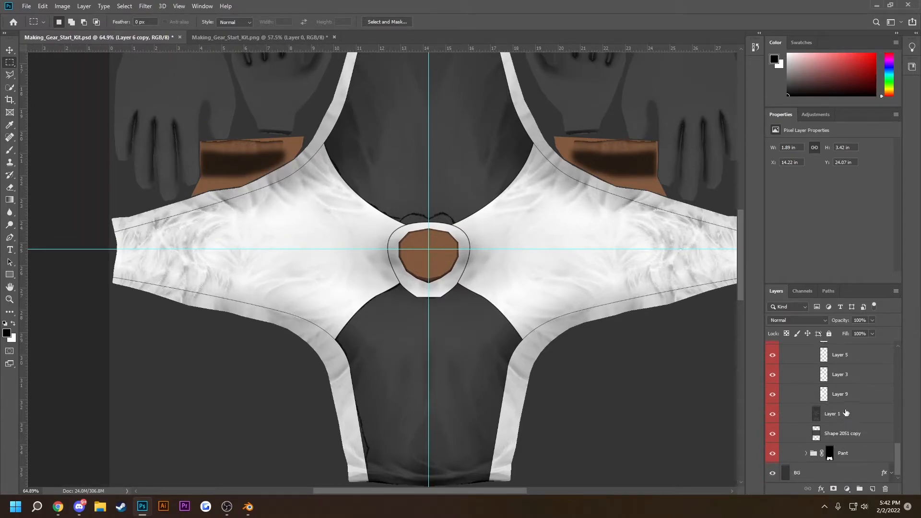
{"action": "scroll", "coordinate": [859, 399], "scroll_direction": "up", "scroll_amount": 5}
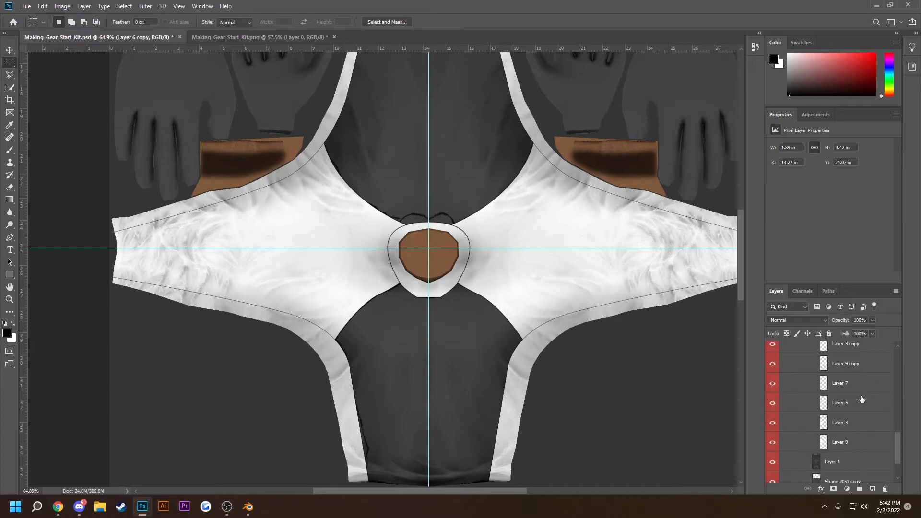
Create a new layer at the bottom of the Layer group, directly beneath Layer 9.
{"action": "scroll", "coordinate": [860, 404], "scroll_direction": "down", "scroll_amount": 1}
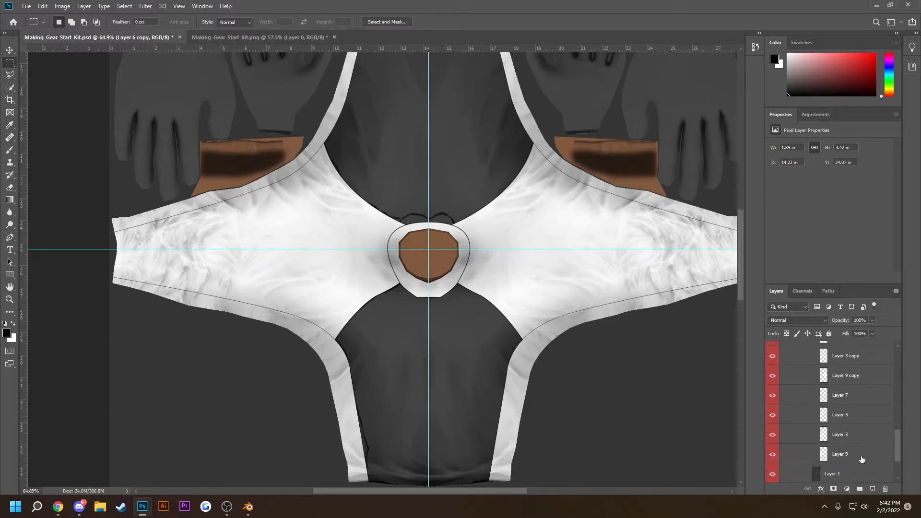
{"action": "left_click", "coordinate": [859, 455]}
{"action": "left_click", "coordinate": [872, 489]}
{"action": "left_click_drag", "start_coordinate": [849, 474], "coordinate": [847, 444]}
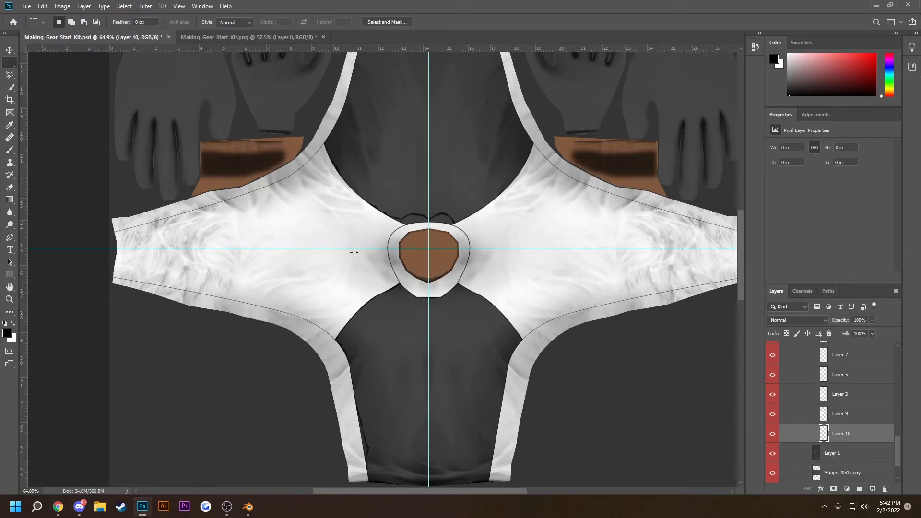
Outline the jersey's whole front and back torso, past its upper and lower hems, with a closed Polygonal Lasso selection.
{"action": "left_click", "coordinate": [10, 74]}
{"action": "scroll", "coordinate": [289, 183], "scroll_direction": "up", "scroll_amount": 2}
{"action": "scroll", "coordinate": [268, 153], "scroll_direction": "up", "scroll_amount": 4}
{"action": "left_click", "coordinate": [304, 287]}
{"action": "left_click", "coordinate": [305, 196]}
{"action": "left_click", "coordinate": [353, 80]}
{"action": "left_click", "coordinate": [525, 94]}
{"action": "left_click", "coordinate": [555, 117]}
{"action": "left_click", "coordinate": [565, 184]}
{"action": "left_click", "coordinate": [565, 314]}
{"action": "left_click", "coordinate": [580, 444]}
{"action": "scroll", "coordinate": [578, 480], "scroll_direction": "down", "scroll_amount": 9}
{"action": "left_click", "coordinate": [575, 351]}
{"action": "left_click", "coordinate": [489, 406]}
{"action": "left_click", "coordinate": [322, 377]}
{"action": "left_click", "coordinate": [297, 345]}
{"action": "left_click", "coordinate": [287, 246]}
{"action": "scroll", "coordinate": [313, 44], "scroll_direction": "up", "scroll_amount": 10}
{"action": "left_click", "coordinate": [289, 316]}
{"action": "left_click", "coordinate": [301, 304]}
Fill the torso selection with white on the new bottom layer and deselect.
{"action": "scroll", "coordinate": [530, 263], "scroll_direction": "down", "scroll_amount": 4}
{"action": "right_click", "coordinate": [389, 299]}
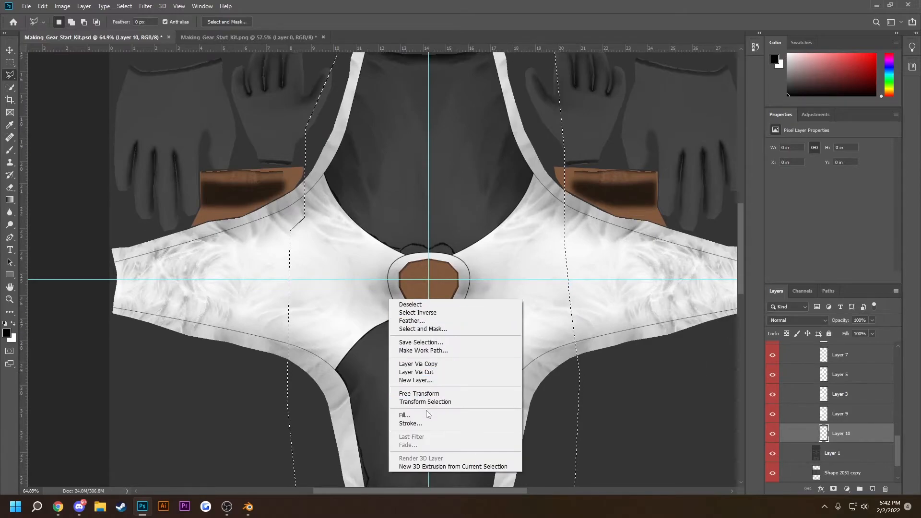
{"action": "left_click", "coordinate": [429, 414]}
{"action": "left_click", "coordinate": [526, 138]}
{"action": "key", "text": "ctrl+d"}
{"action": "scroll", "coordinate": [528, 240], "scroll_direction": "down", "scroll_amount": 3}
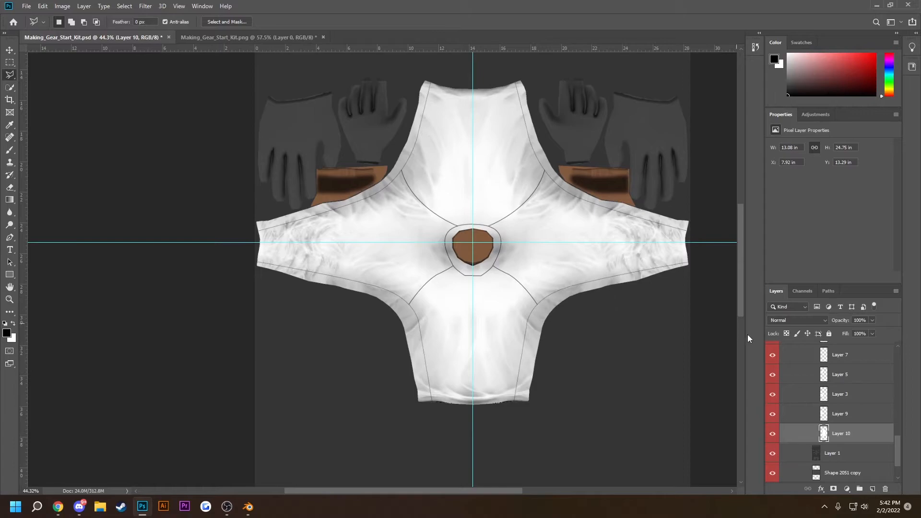
Examine the white-filled jersey around the sleeve ends and collar, and review the layers in the Stitch and Layer groups.
{"action": "scroll", "coordinate": [857, 390], "scroll_direction": "up", "scroll_amount": 8}
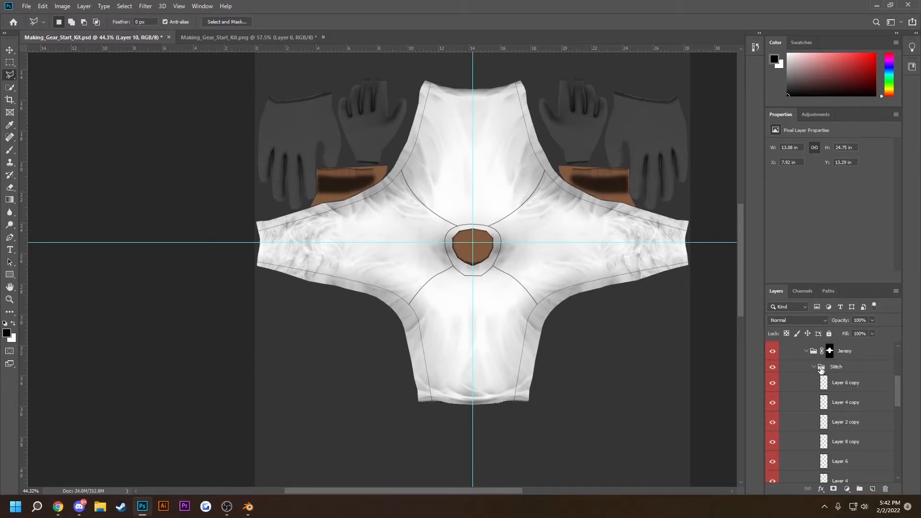
{"action": "scroll", "coordinate": [511, 307], "scroll_direction": "up", "scroll_amount": 2}
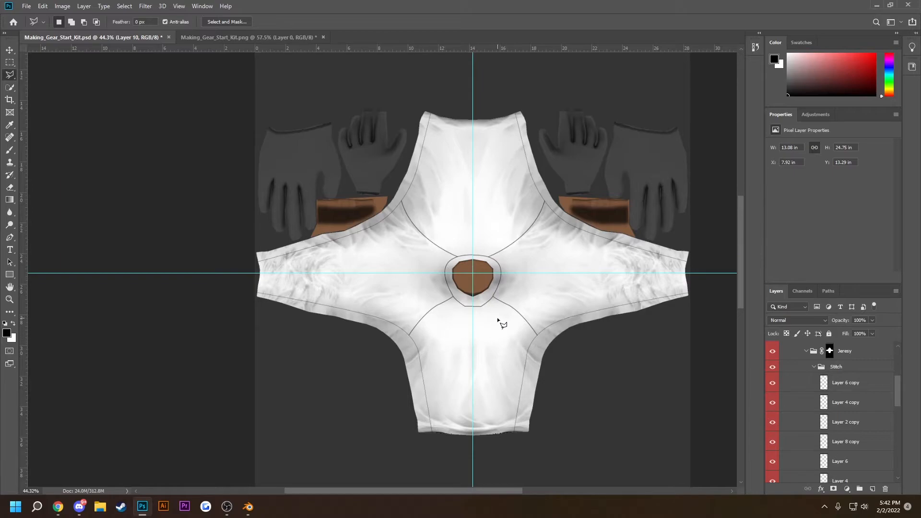
{"action": "scroll", "coordinate": [854, 383], "scroll_direction": "up", "scroll_amount": 5}
{"action": "scroll", "coordinate": [843, 375], "scroll_direction": "down", "scroll_amount": 7}
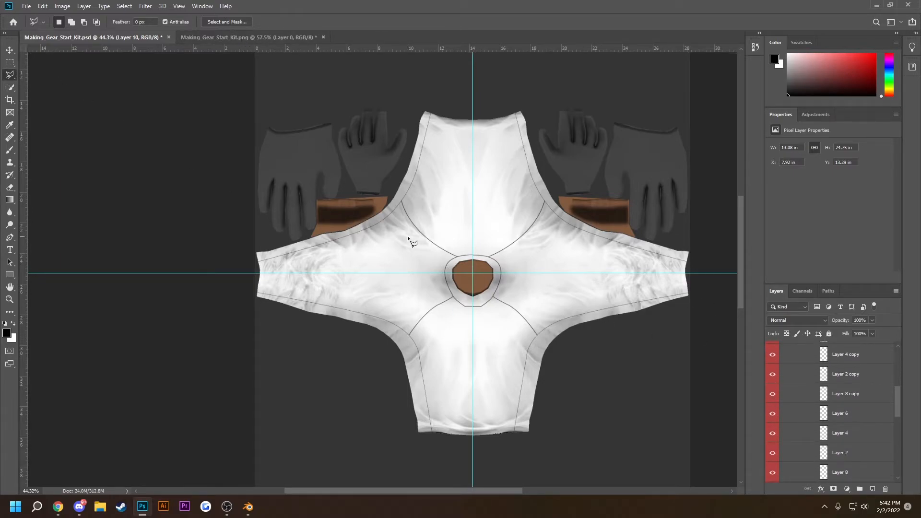
{"action": "scroll", "coordinate": [284, 252], "scroll_direction": "up", "scroll_amount": 5}
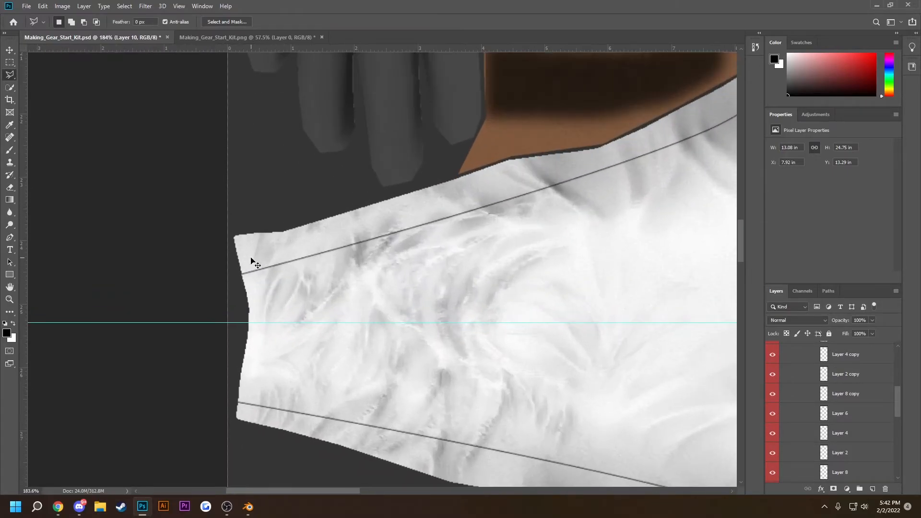
{"action": "scroll", "coordinate": [289, 252], "scroll_direction": "down", "scroll_amount": 5}
{"action": "scroll", "coordinate": [301, 252], "scroll_direction": "right", "scroll_amount": 3}
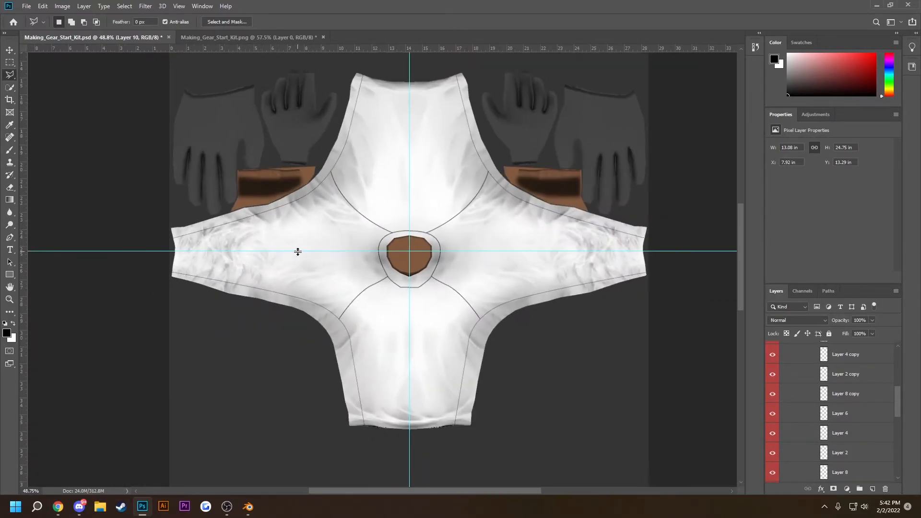
{"action": "scroll", "coordinate": [343, 276], "scroll_direction": "up", "scroll_amount": 6}
{"action": "scroll", "coordinate": [344, 276], "scroll_direction": "down", "scroll_amount": 5}
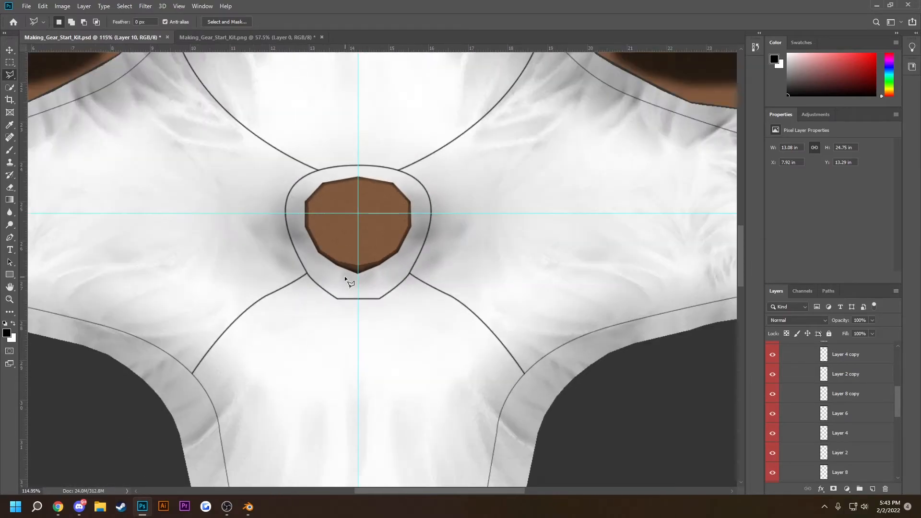
{"action": "scroll", "coordinate": [444, 301], "scroll_direction": "down", "scroll_amount": 2}
{"action": "scroll", "coordinate": [821, 382], "scroll_direction": "up", "scroll_amount": 3}
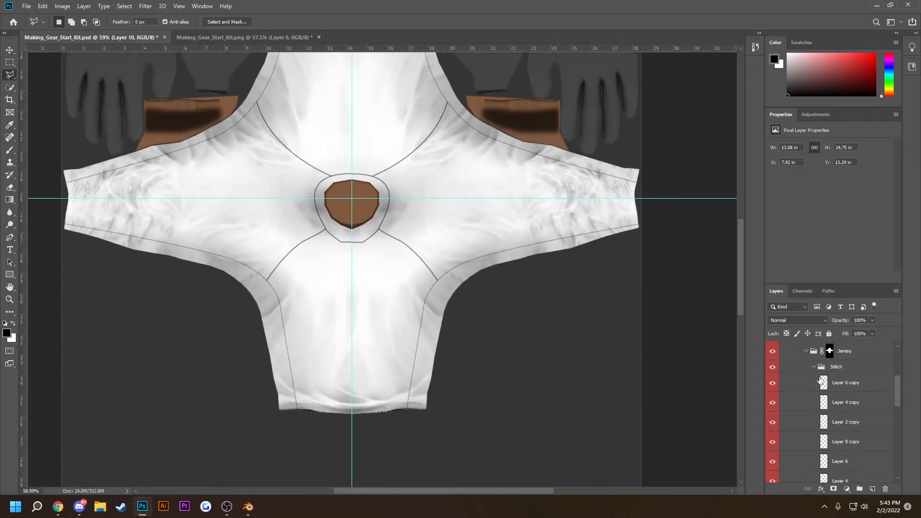
Collapse the Stitch and Layer groups inside the jersey group and select the Layer group.
{"action": "left_click", "coordinate": [818, 379]}
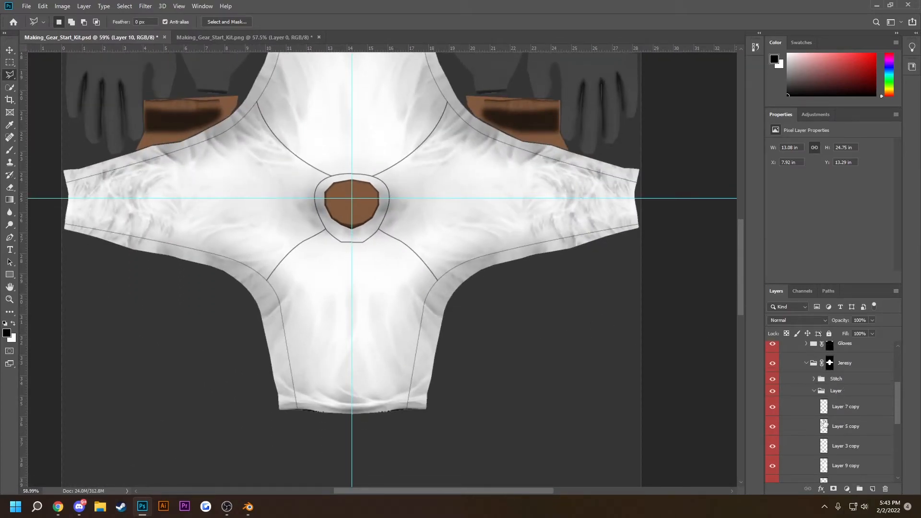
{"action": "left_click", "coordinate": [817, 391]}
{"action": "left_click", "coordinate": [849, 394]}
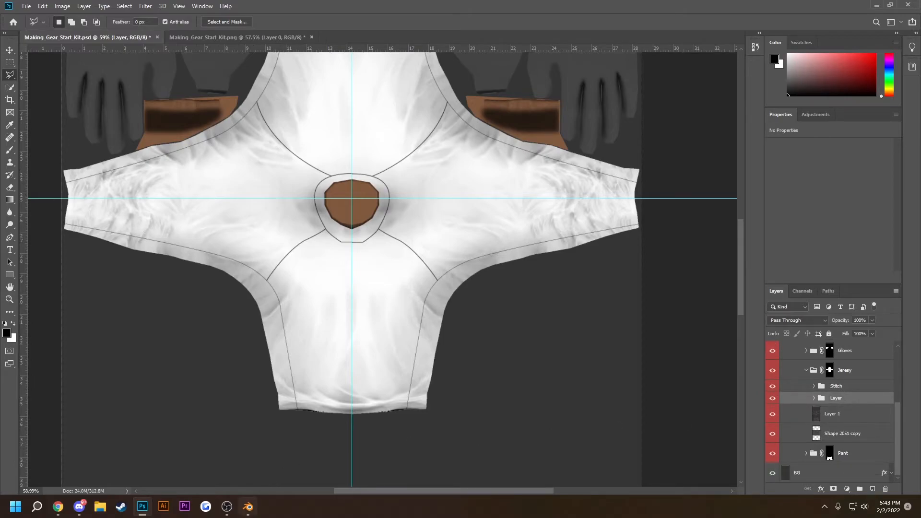
{"action": "left_click", "coordinate": [227, 507]}
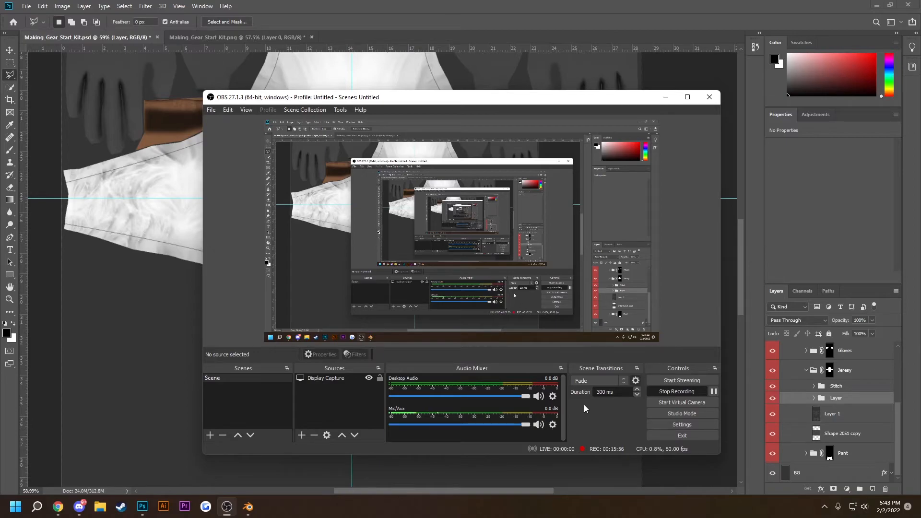
{"action": "left_click", "coordinate": [666, 97]}
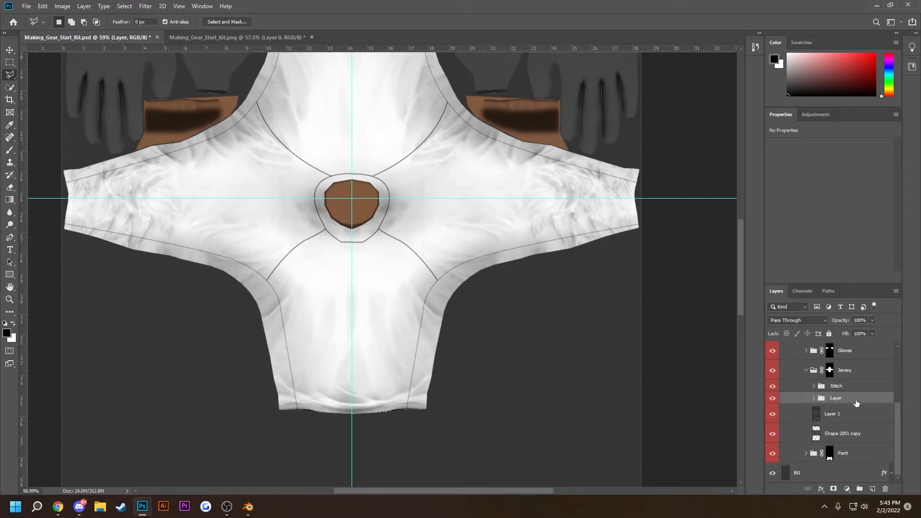
Duplicate the Stitch and Layer groups together into a new document.
{"action": "left_click", "coordinate": [837, 388], "text": "ctrl"}
{"action": "right_click", "coordinate": [843, 384]}
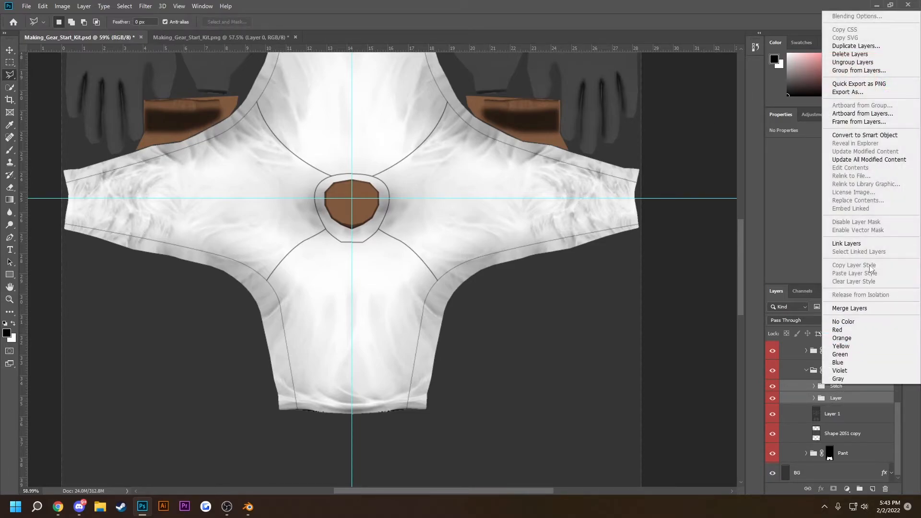
{"action": "left_click", "coordinate": [857, 46]}
{"action": "left_click", "coordinate": [478, 176]}
{"action": "left_click", "coordinate": [448, 200]}
{"action": "left_click", "coordinate": [532, 139]}
{"action": "scroll", "coordinate": [389, 261], "scroll_direction": "up", "scroll_amount": 5}
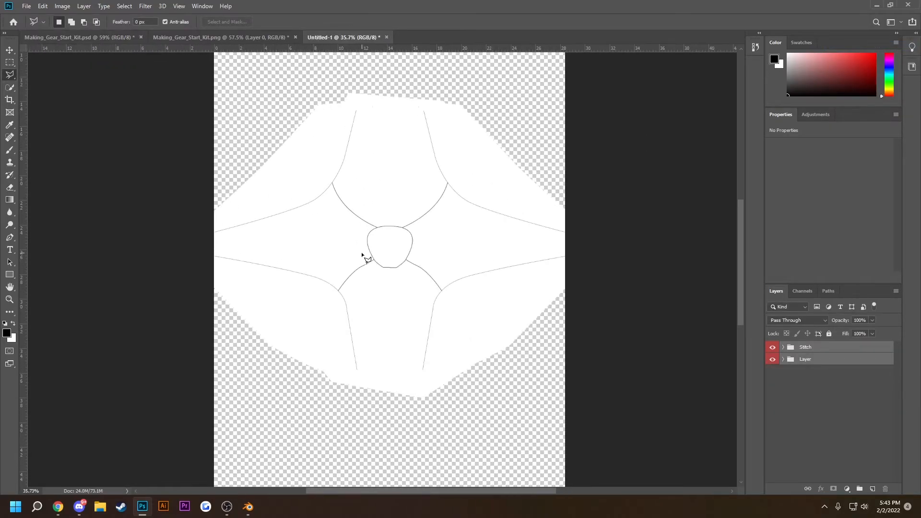
{"action": "scroll", "coordinate": [411, 254], "scroll_direction": "down", "scroll_amount": 2}
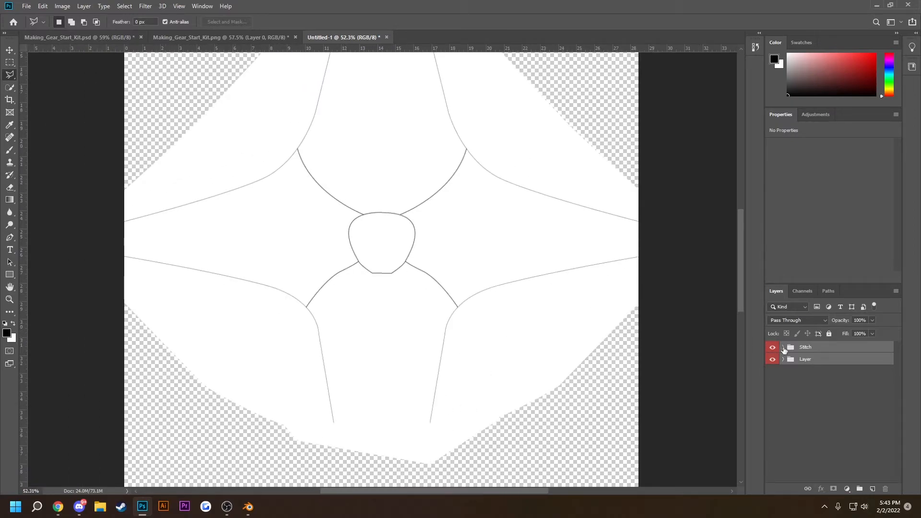
Expand the Stitch and Layer groups in the new document, select Layer 7 copy and switch to the Move tool.
{"action": "left_click", "coordinate": [783, 347]}
{"action": "left_click", "coordinate": [784, 477]}
{"action": "scroll", "coordinate": [814, 420], "scroll_direction": "down", "scroll_amount": 3}
{"action": "left_click", "coordinate": [834, 365]}
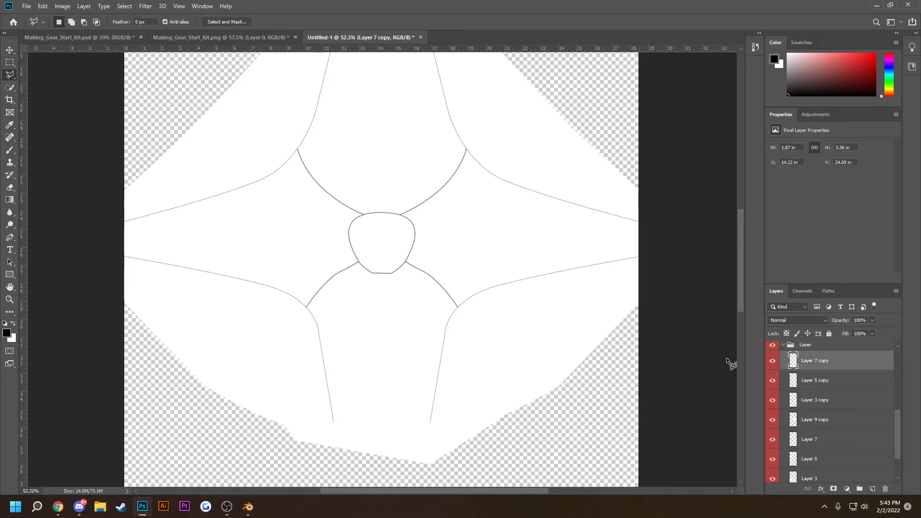
{"action": "key", "text": "v"}
{"action": "scroll", "coordinate": [307, 266], "scroll_direction": "up", "scroll_amount": 3}
{"action": "scroll", "coordinate": [306, 270], "scroll_direction": "down", "scroll_amount": 2}
{"action": "scroll", "coordinate": [836, 399], "scroll_direction": "up", "scroll_amount": 2}
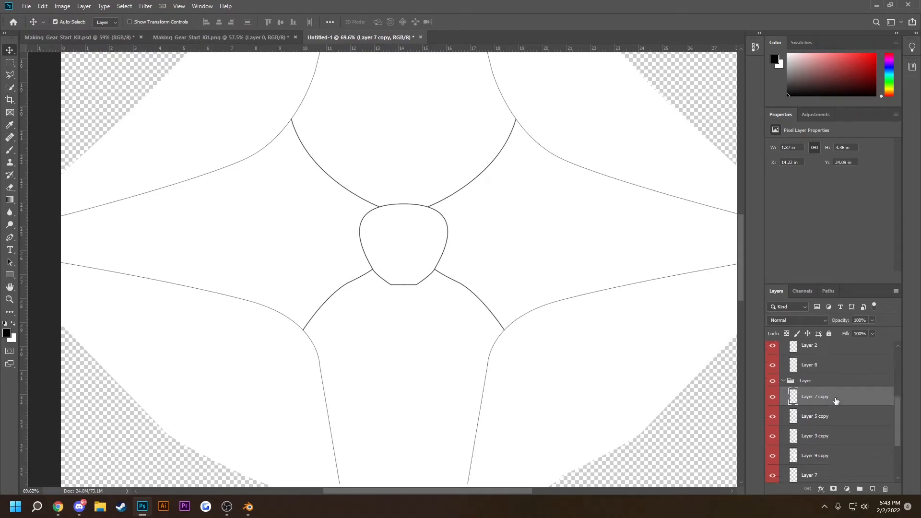
Try a Pattern Overlay on Layer 7 copy and switch the effect off again.
{"action": "double_click", "coordinate": [848, 397]}
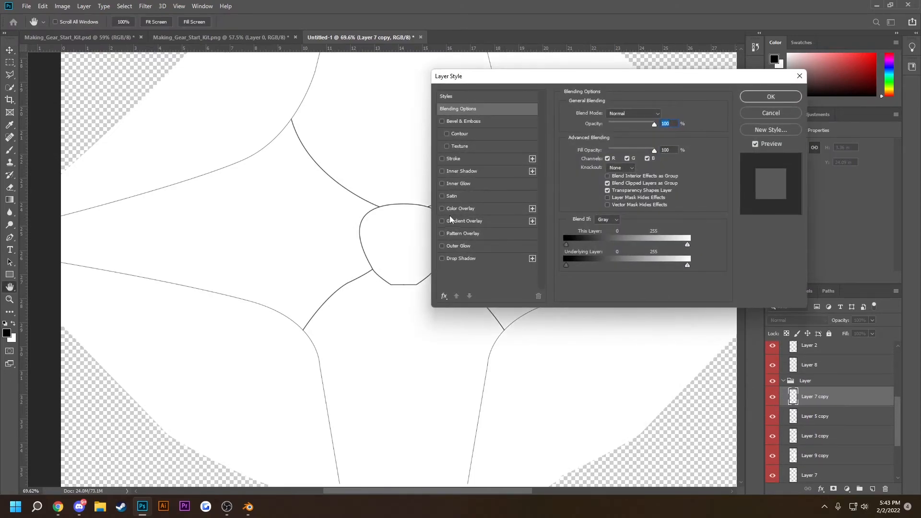
{"action": "left_click", "coordinate": [442, 234]}
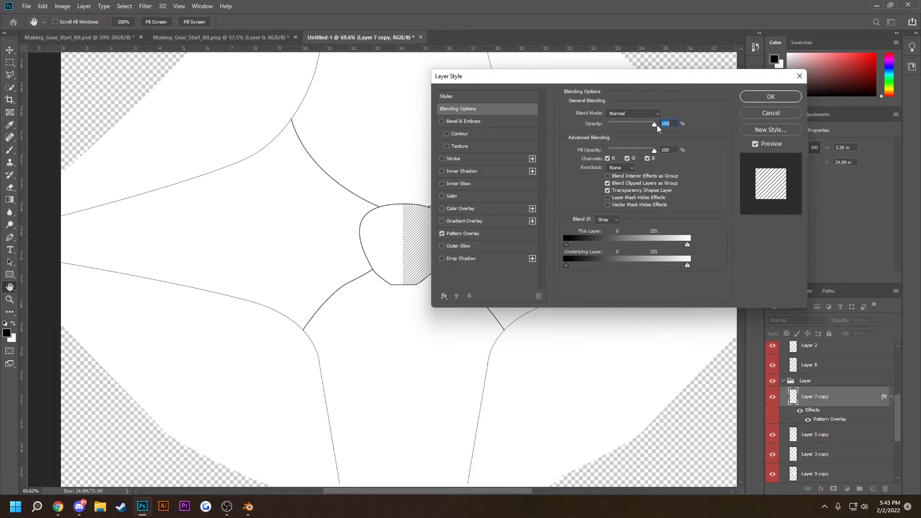
{"action": "left_click", "coordinate": [442, 234]}
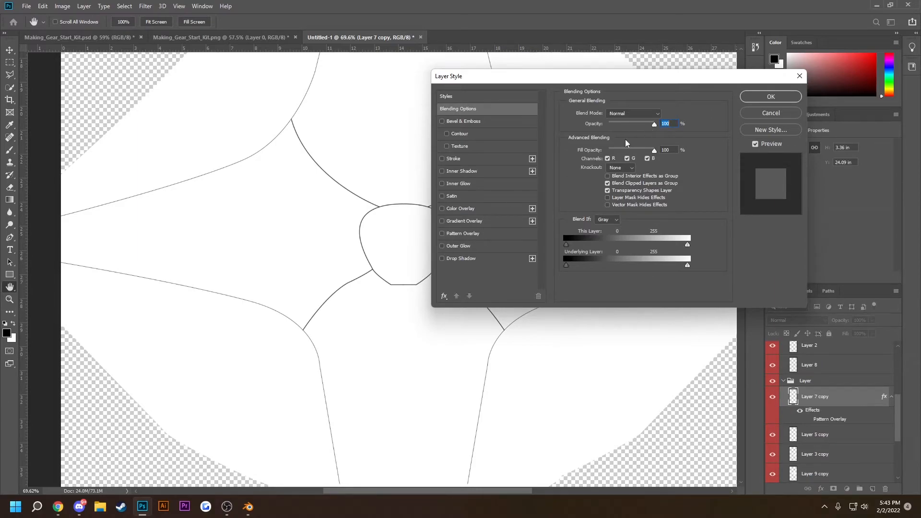
{"action": "left_click", "coordinate": [770, 97]}
Select the side panels on Layer 3 and Layer 3 copy, and toggle the other fill layers' visibility to identify the remaining side panels.
{"action": "left_click", "coordinate": [371, 336]}
{"action": "left_click", "coordinate": [300, 337]}
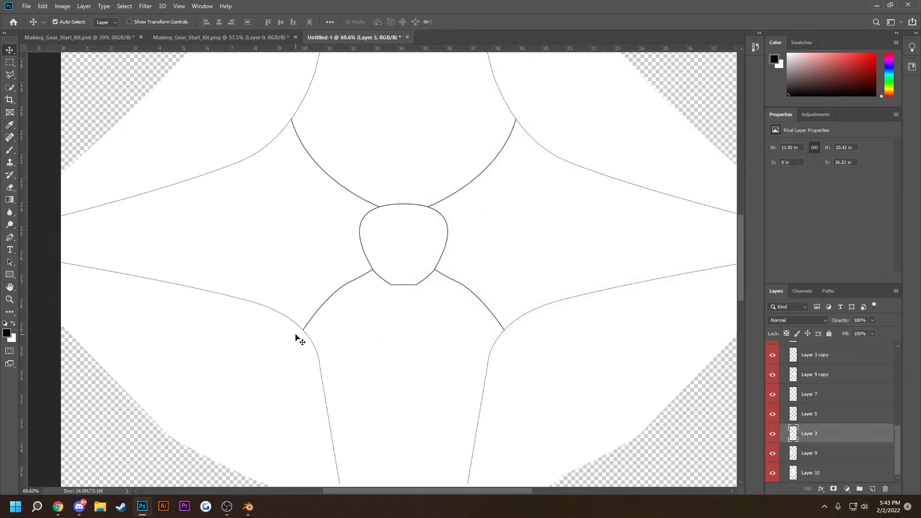
{"action": "scroll", "coordinate": [855, 400], "scroll_direction": "up", "scroll_amount": 1}
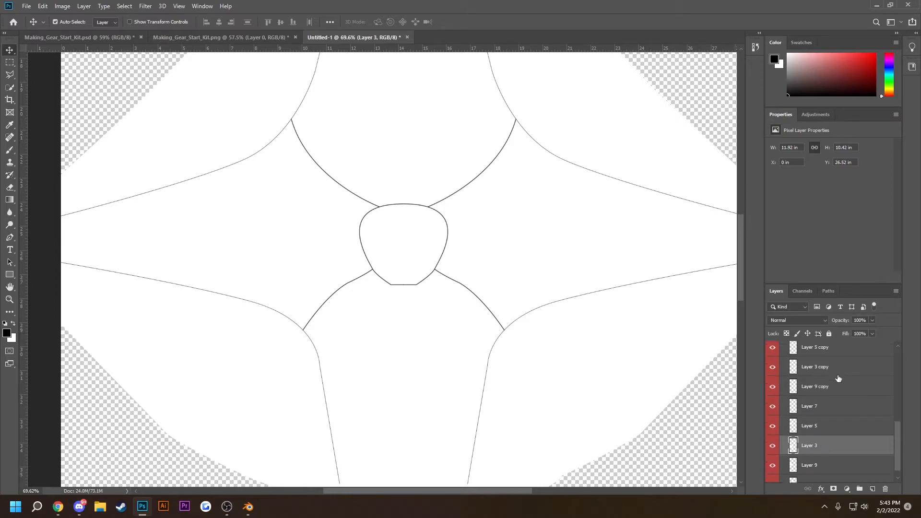
{"action": "left_click", "coordinate": [845, 371], "text": "ctrl"}
{"action": "scroll", "coordinate": [830, 394], "scroll_direction": "down", "scroll_amount": 1}
{"action": "left_click", "coordinate": [773, 454]}
{"action": "left_click", "coordinate": [773, 454]}
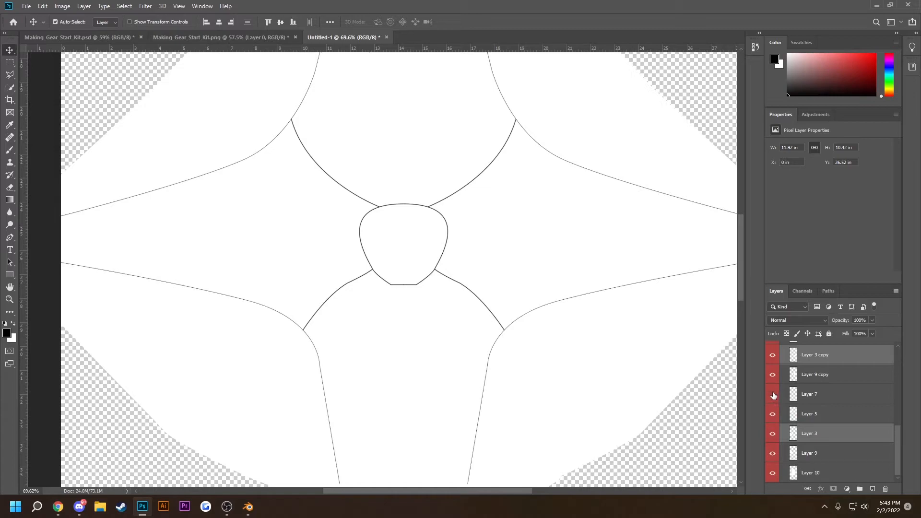
{"action": "left_click", "coordinate": [775, 375]}
{"action": "left_click", "coordinate": [774, 375]}
{"action": "left_click", "coordinate": [773, 455]}
{"action": "left_click", "coordinate": [773, 413]}
{"action": "left_click", "coordinate": [773, 414]}
Add Layer 5 and Layer 5 copy to the selection and merge the four side-panel layers into one.
{"action": "left_click", "coordinate": [816, 414], "text": "ctrl"}
{"action": "scroll", "coordinate": [839, 373], "scroll_direction": "up", "scroll_amount": 2}
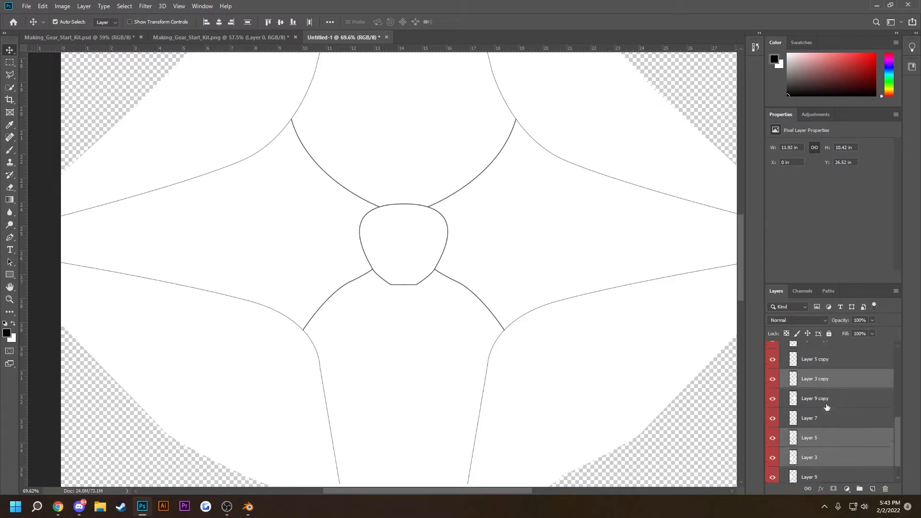
{"action": "left_click", "coordinate": [840, 376], "text": "ctrl"}
{"action": "right_click", "coordinate": [842, 379]}
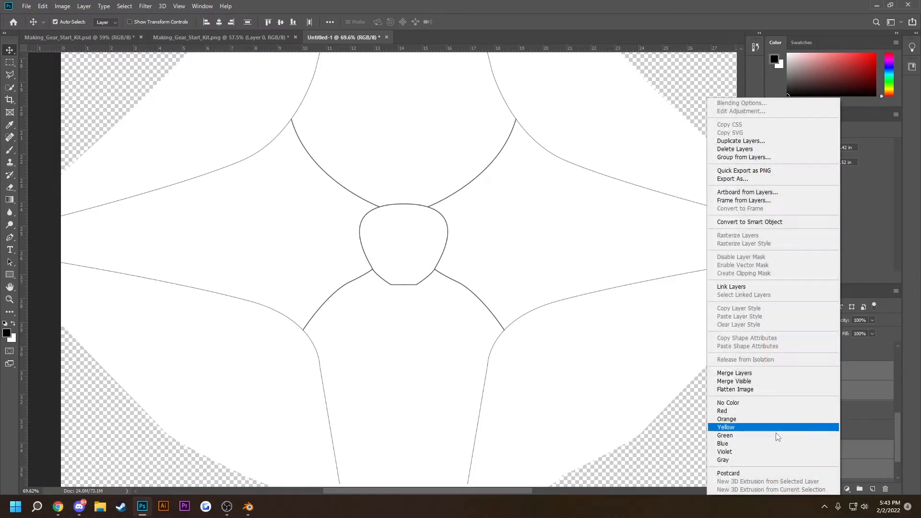
{"action": "left_click", "coordinate": [758, 371]}
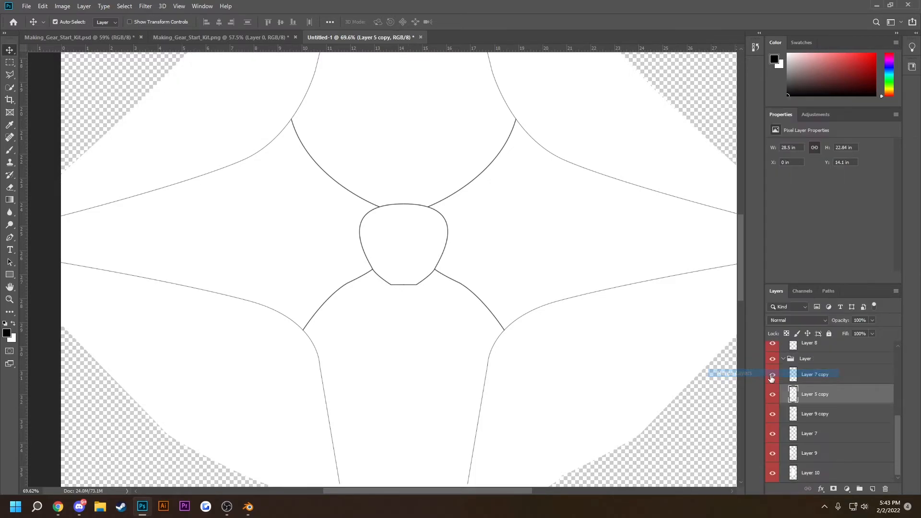
Add a Pattern Overlay to the merged side-panel layer and choose the black-dot pattern.
{"action": "double_click", "coordinate": [842, 395]}
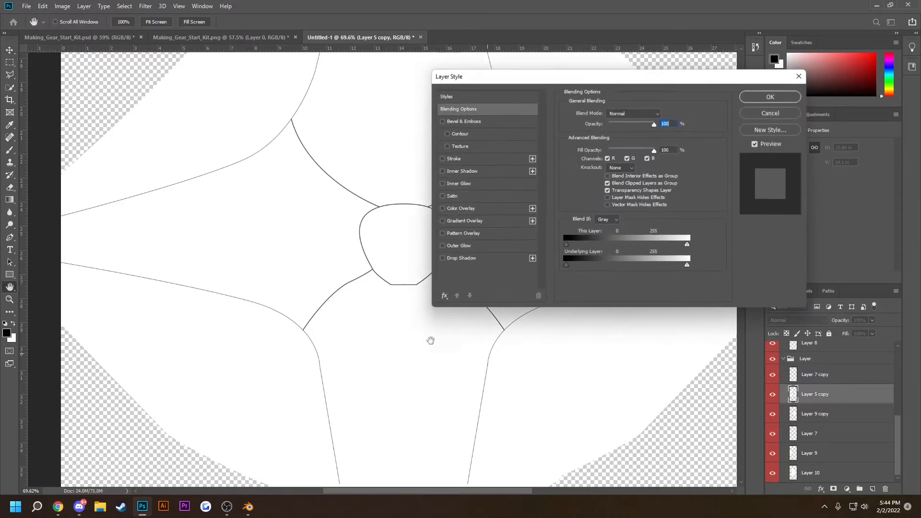
{"action": "left_click", "coordinate": [442, 234]}
{"action": "left_click", "coordinate": [631, 116]}
{"action": "left_click", "coordinate": [624, 119]}
{"action": "left_click", "coordinate": [465, 233]}
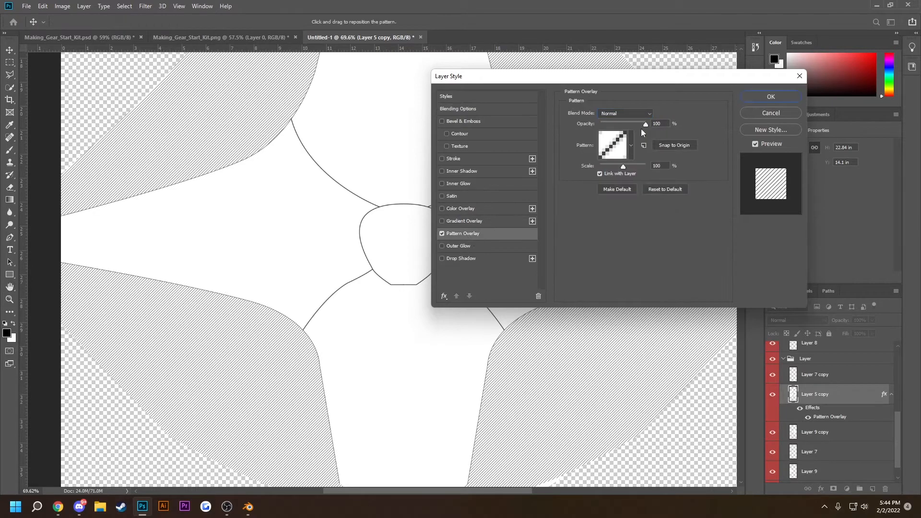
{"action": "left_click", "coordinate": [630, 146]}
{"action": "left_click", "coordinate": [628, 175]}
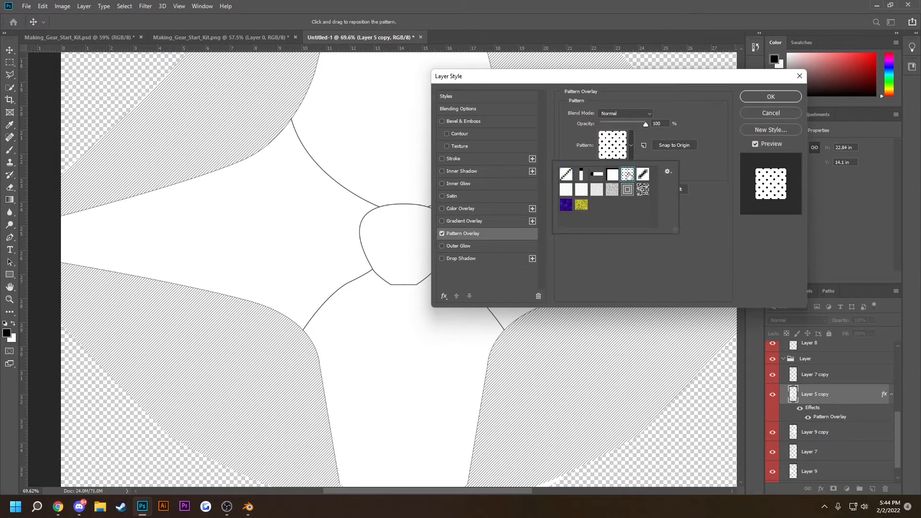
{"action": "left_click", "coordinate": [713, 159]}
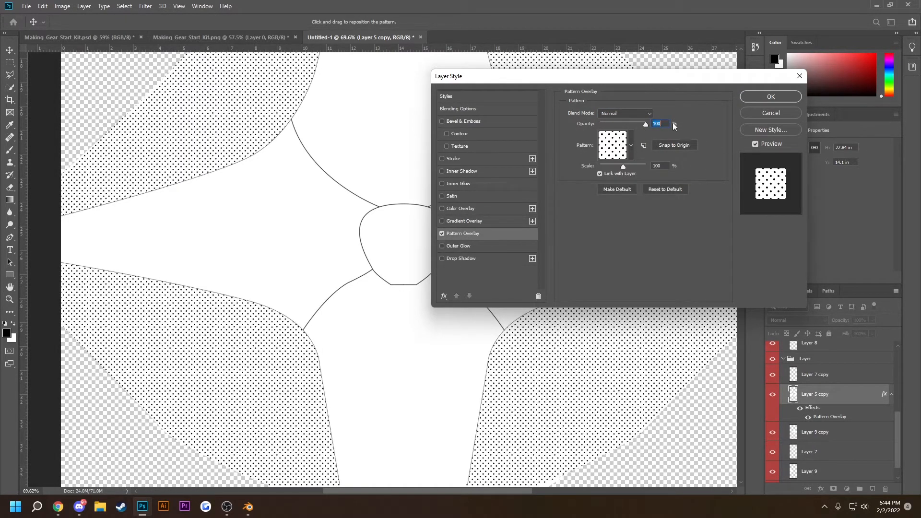
Set the dot pattern's scale to 53% and apply the layer style.
{"action": "left_click_drag", "start_coordinate": [623, 167], "coordinate": [613, 168]}
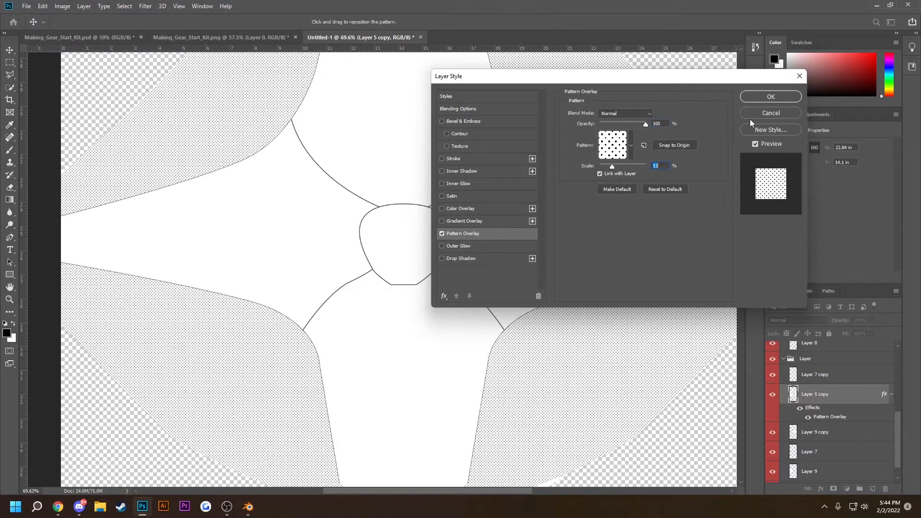
{"action": "left_click", "coordinate": [768, 97]}
{"action": "scroll", "coordinate": [480, 257], "scroll_direction": "down", "scroll_amount": 3}
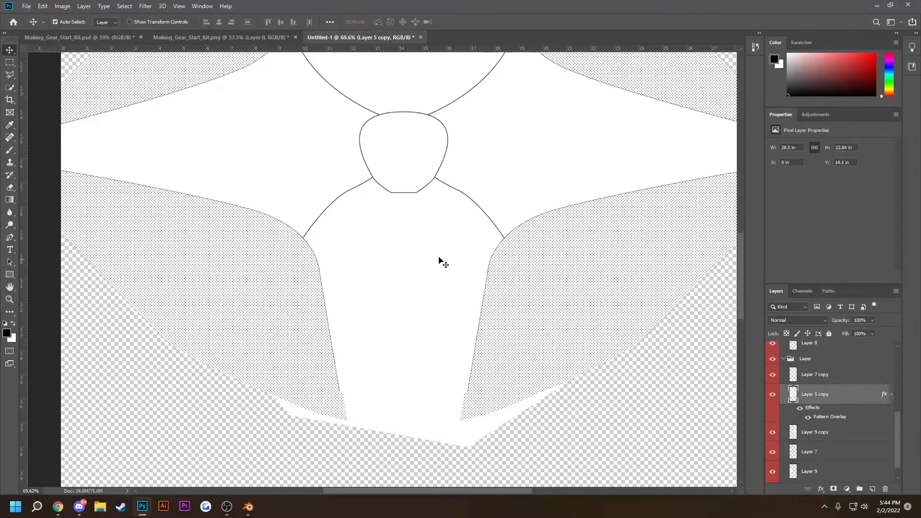
Add a Pattern Overlay with the vertical-line pattern to the right sleeve panel on Layer 9 copy and apply the layer style.
{"action": "left_click", "coordinate": [551, 183]}
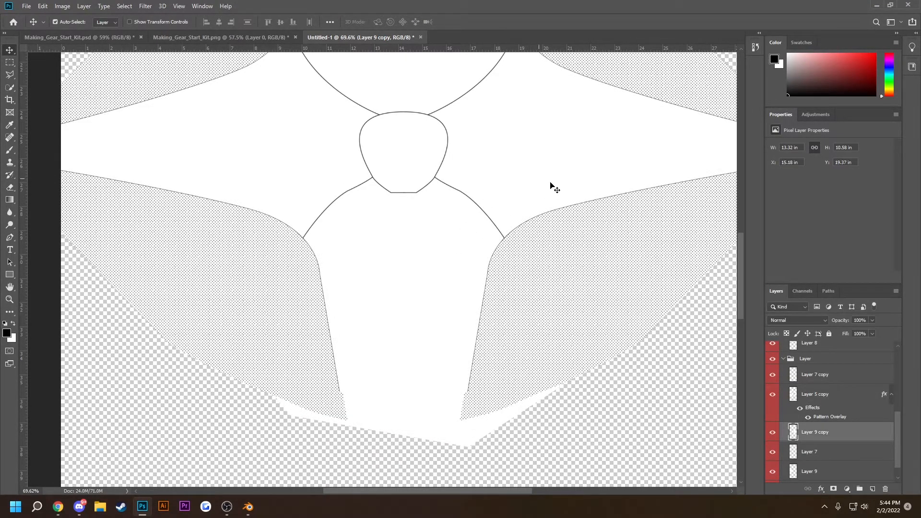
{"action": "double_click", "coordinate": [848, 434]}
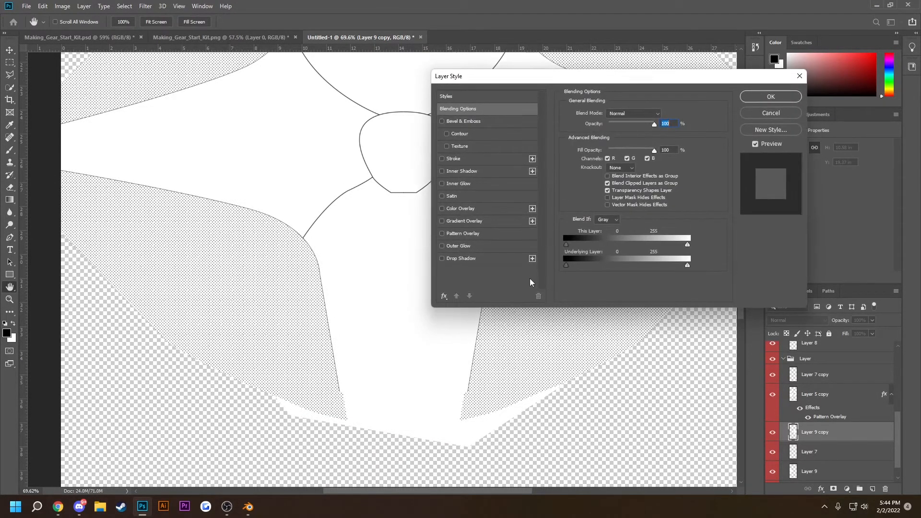
{"action": "left_click", "coordinate": [443, 234]}
{"action": "left_click", "coordinate": [486, 235]}
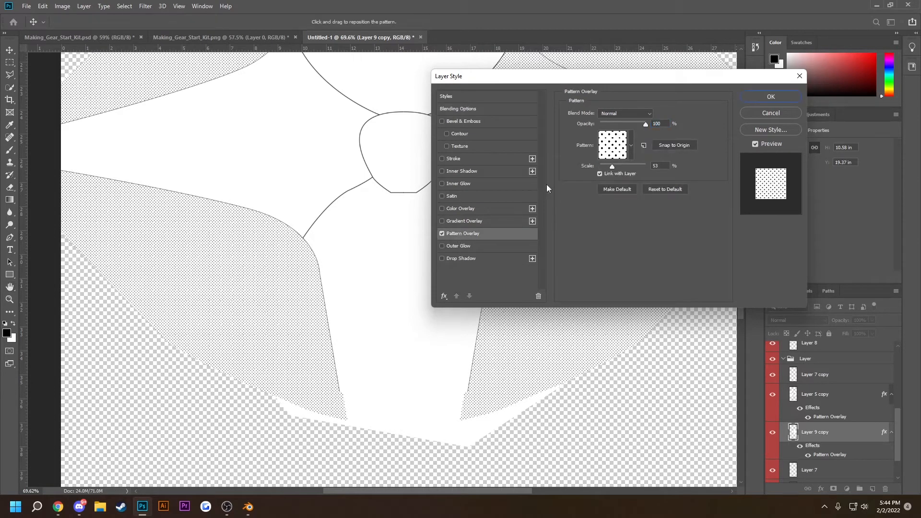
{"action": "left_click", "coordinate": [638, 115]}
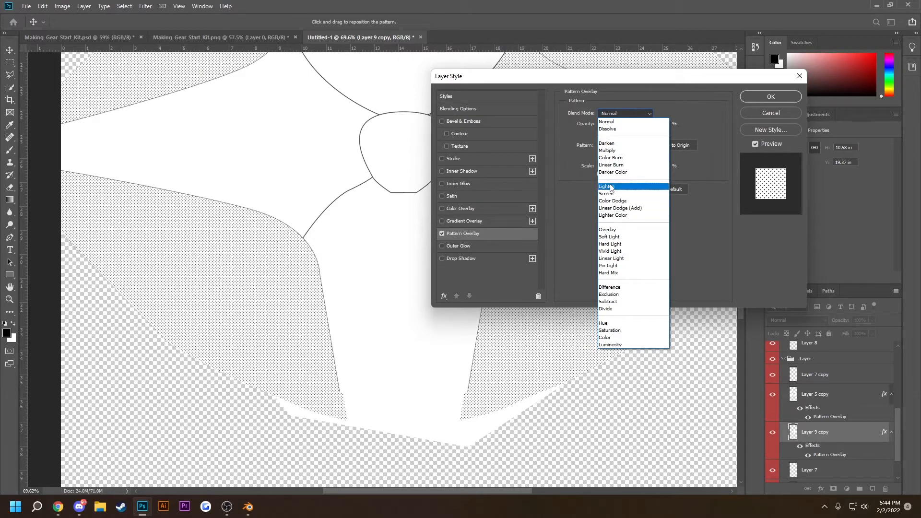
{"action": "left_click", "coordinate": [552, 189]}
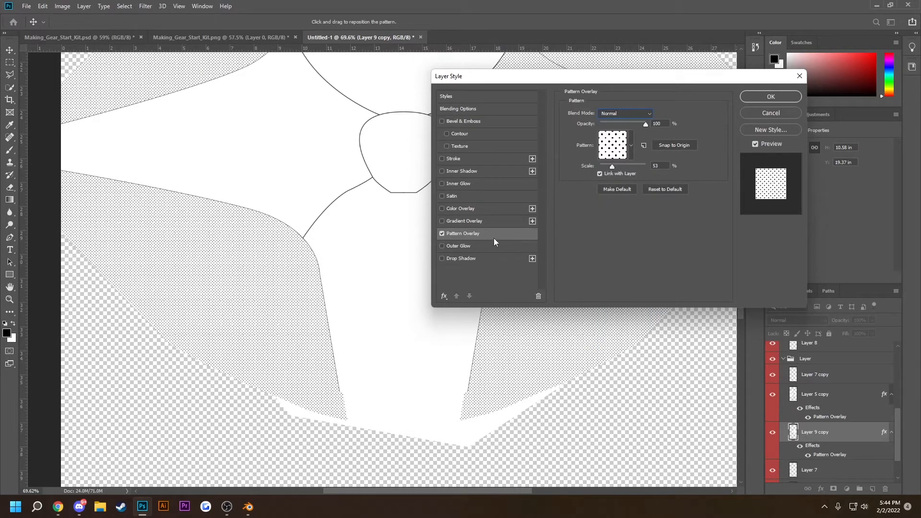
{"action": "left_click", "coordinate": [631, 145]}
{"action": "left_click", "coordinate": [597, 175]}
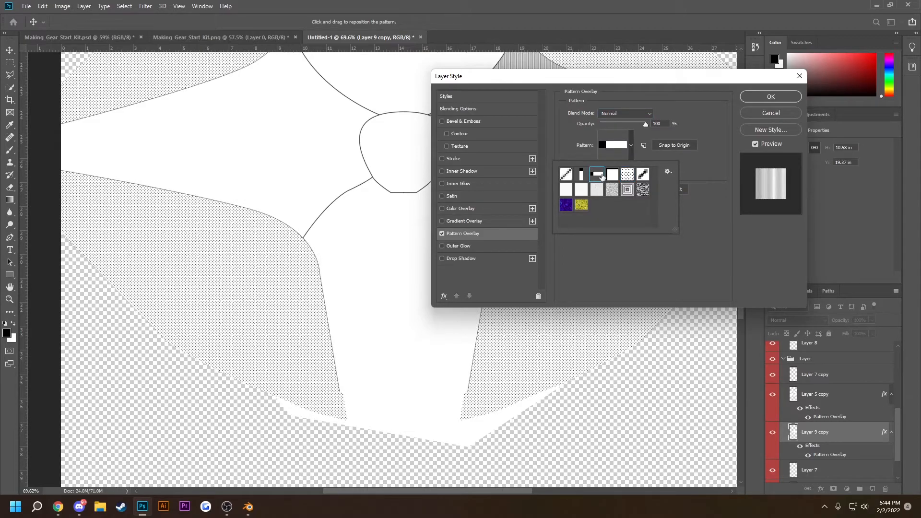
{"action": "left_click", "coordinate": [771, 97]}
Copy the layer style from Layer 9 copy and paste it onto the left sleeve panel on Layer 9.
{"action": "scroll", "coordinate": [510, 189], "scroll_direction": "up", "scroll_amount": 8}
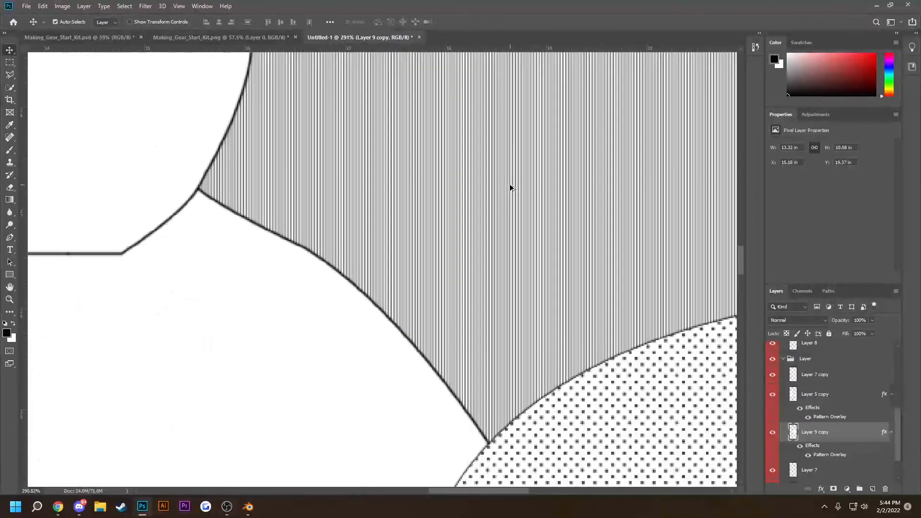
{"action": "scroll", "coordinate": [509, 193], "scroll_direction": "down", "scroll_amount": 6}
{"action": "scroll", "coordinate": [424, 173], "scroll_direction": "up", "scroll_amount": 6}
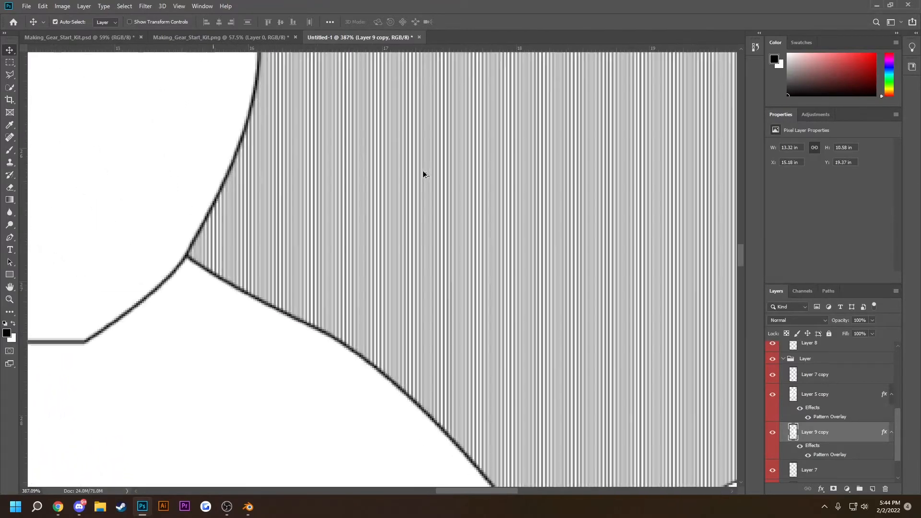
{"action": "scroll", "coordinate": [423, 174], "scroll_direction": "down", "scroll_amount": 8}
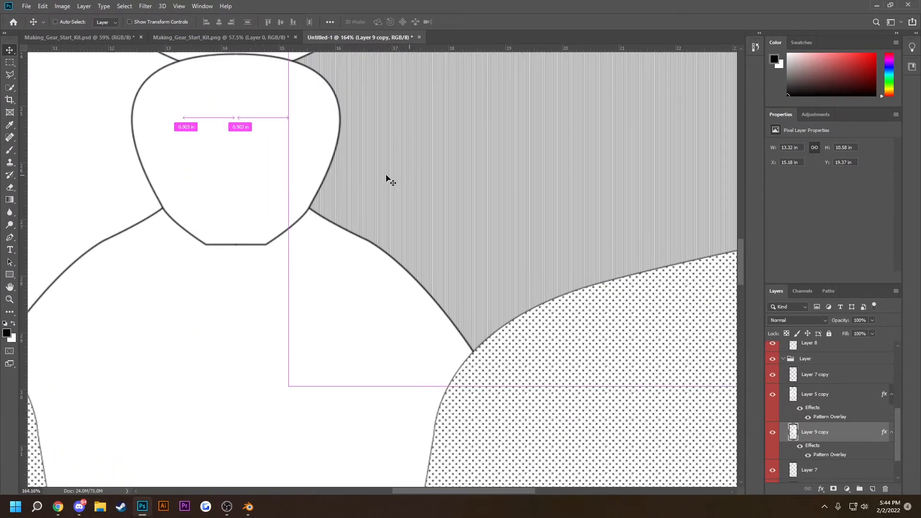
{"action": "scroll", "coordinate": [391, 179], "scroll_direction": "left", "scroll_amount": 5}
{"action": "scroll", "coordinate": [355, 179], "scroll_direction": "up", "scroll_amount": 3}
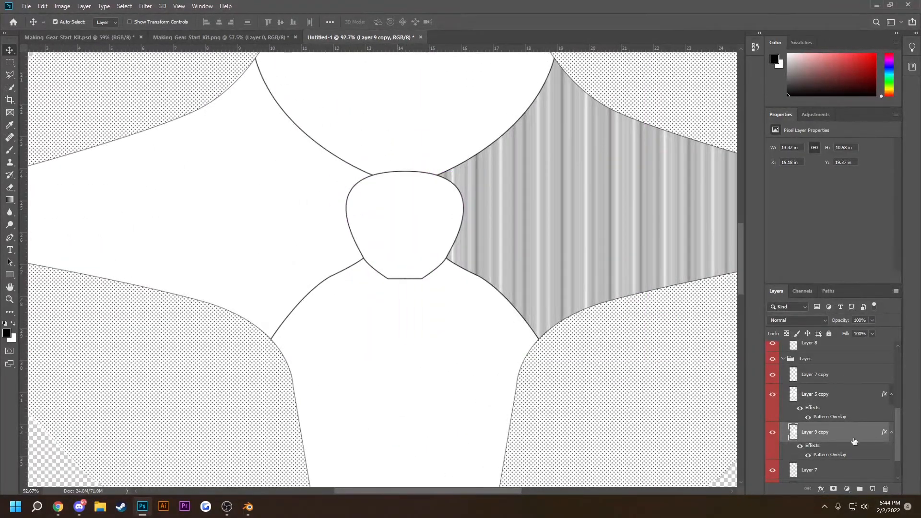
{"action": "right_click", "coordinate": [842, 437]}
{"action": "left_click", "coordinate": [830, 249]}
{"action": "left_click", "coordinate": [339, 206]}
{"action": "right_click", "coordinate": [835, 472]}
{"action": "left_click", "coordinate": [831, 290]}
{"action": "scroll", "coordinate": [342, 238], "scroll_direction": "left", "scroll_amount": 2}
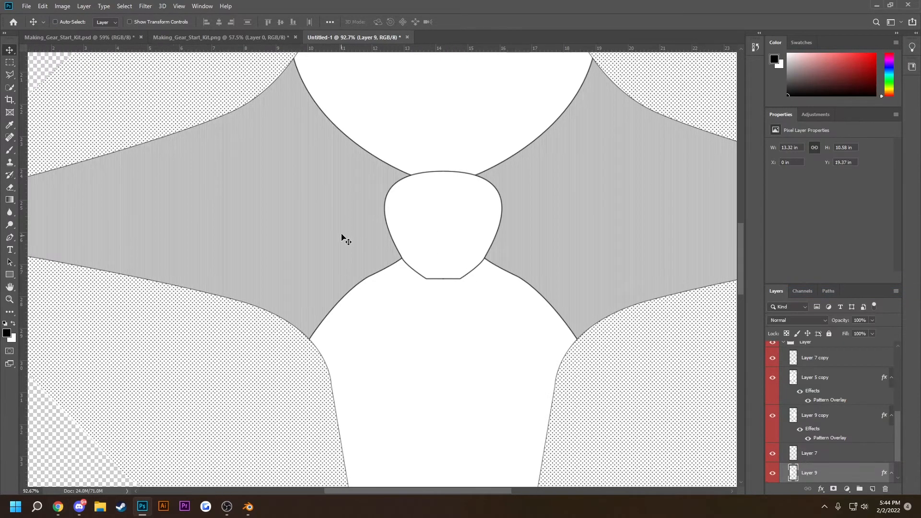
Add a Pattern Overlay with the horizontal-line pattern to the central body panel on Layer 10 and apply the layer style.
{"action": "scroll", "coordinate": [364, 232], "scroll_direction": "up", "scroll_amount": 3}
{"action": "scroll", "coordinate": [368, 224], "scroll_direction": "down", "scroll_amount": 5}
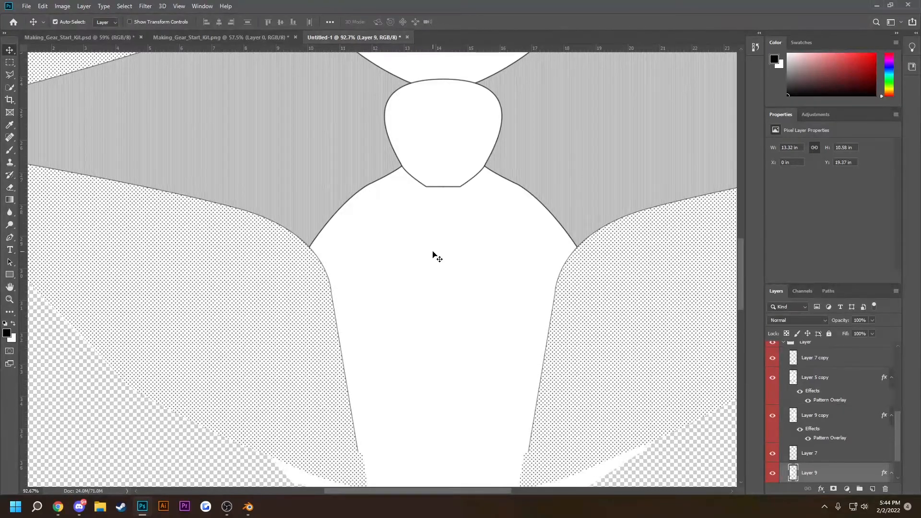
{"action": "left_click", "coordinate": [433, 253]}
{"action": "double_click", "coordinate": [843, 477]}
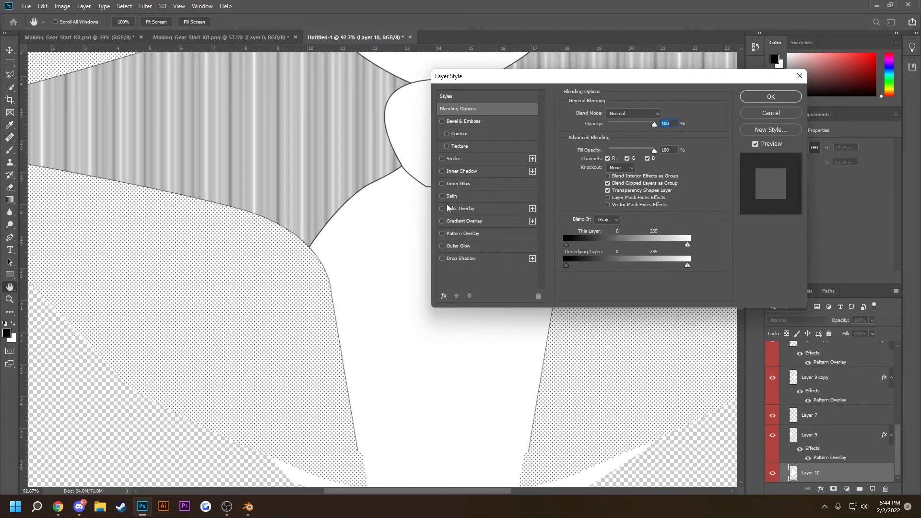
{"action": "left_click", "coordinate": [443, 233]}
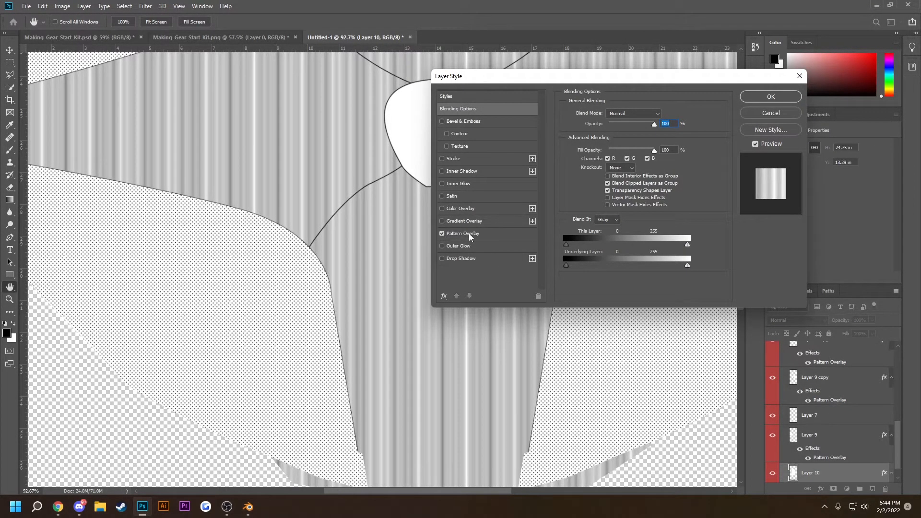
{"action": "left_click", "coordinate": [470, 235]}
{"action": "left_click", "coordinate": [632, 145]}
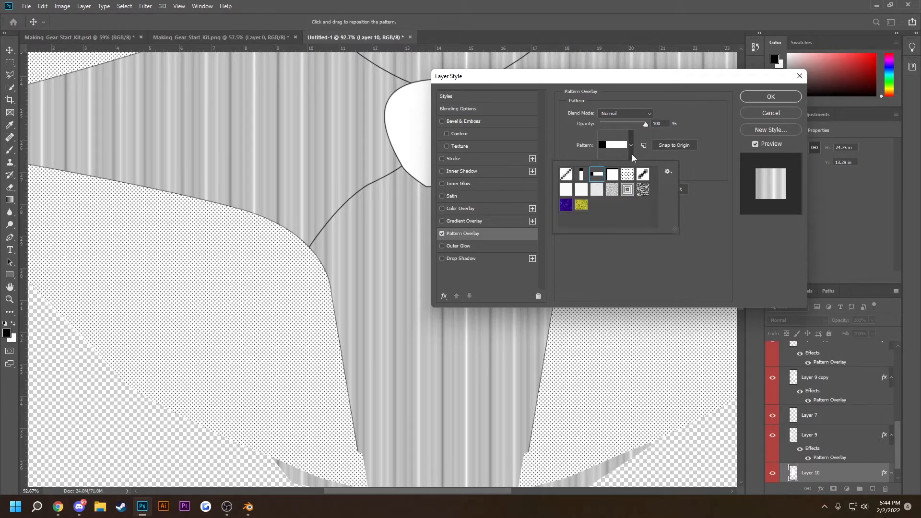
{"action": "left_click", "coordinate": [581, 175]}
{"action": "key", "text": "Return"}
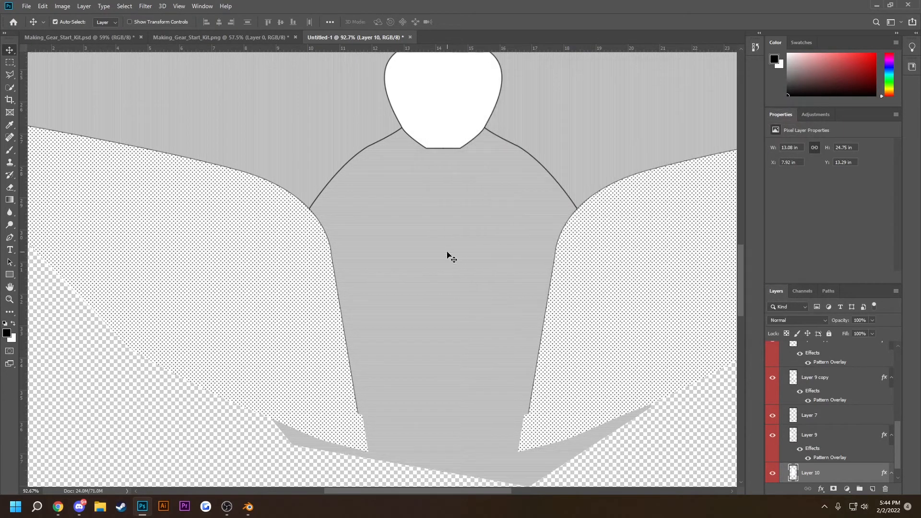
Examine the line and dot patterns across the jersey's body, sleeve and side panels, both close up and as a whole.
{"action": "scroll", "coordinate": [449, 255], "scroll_direction": "down", "scroll_amount": 5}
{"action": "scroll", "coordinate": [384, 247], "scroll_direction": "up", "scroll_amount": 6}
{"action": "scroll", "coordinate": [387, 247], "scroll_direction": "down", "scroll_amount": 5}
{"action": "scroll", "coordinate": [397, 241], "scroll_direction": "right", "scroll_amount": 5}
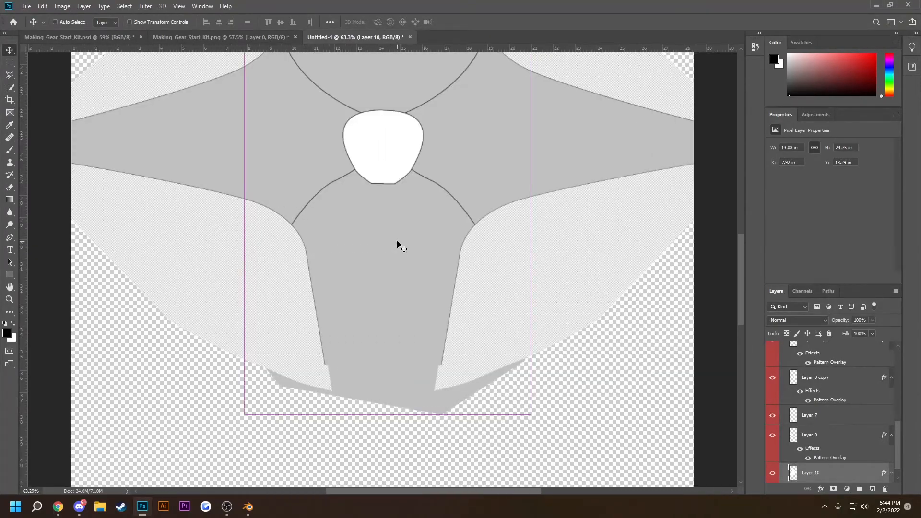
{"action": "scroll", "coordinate": [397, 242], "scroll_direction": "down", "scroll_amount": 6}
{"action": "scroll", "coordinate": [391, 232], "scroll_direction": "up", "scroll_amount": 5}
{"action": "scroll", "coordinate": [357, 179], "scroll_direction": "up", "scroll_amount": 5}
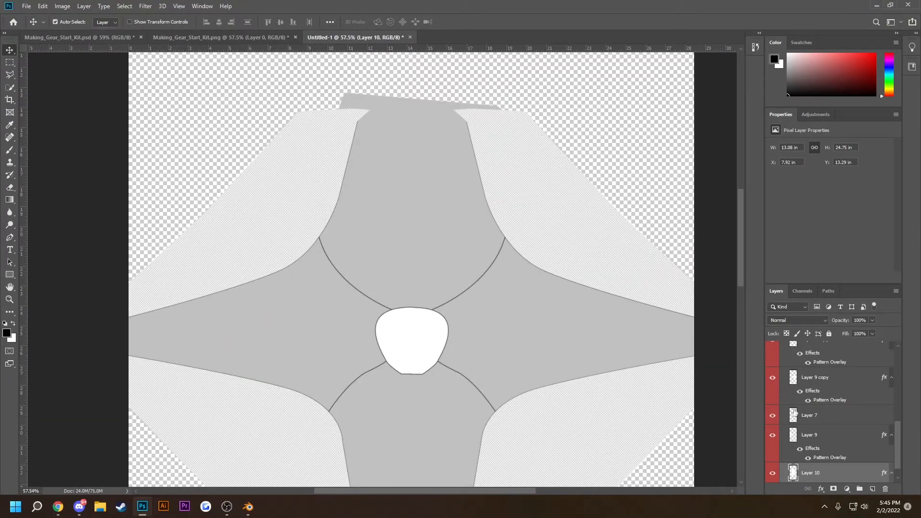
{"action": "scroll", "coordinate": [489, 370], "scroll_direction": "down", "scroll_amount": 4}
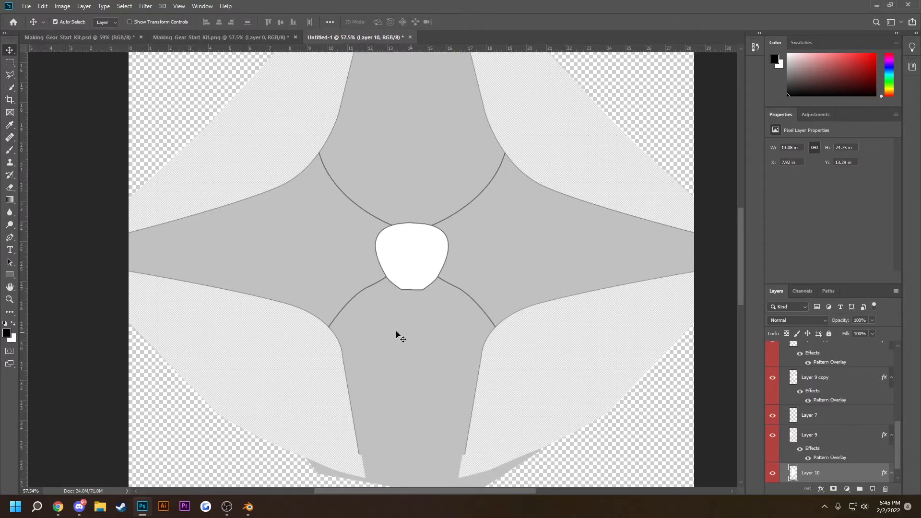
{"action": "left_click", "coordinate": [347, 336]}
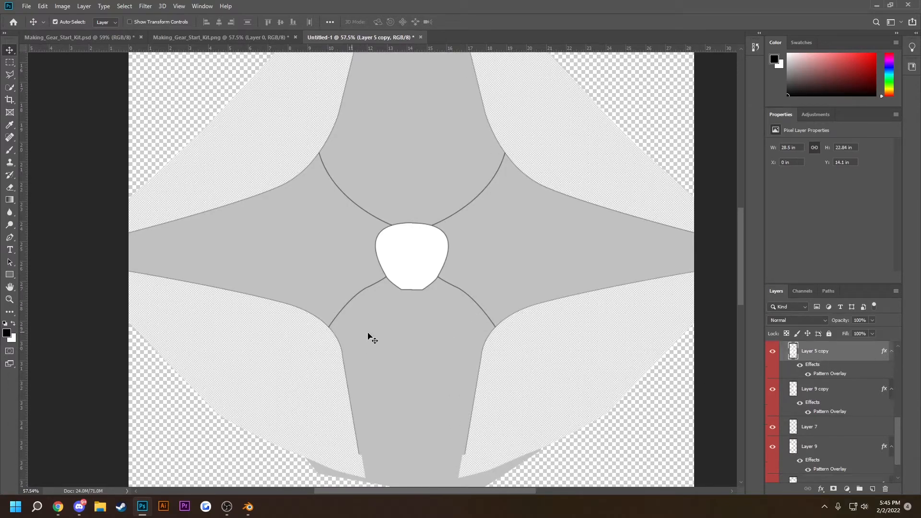
{"action": "scroll", "coordinate": [828, 353], "scroll_direction": "up", "scroll_amount": 1}
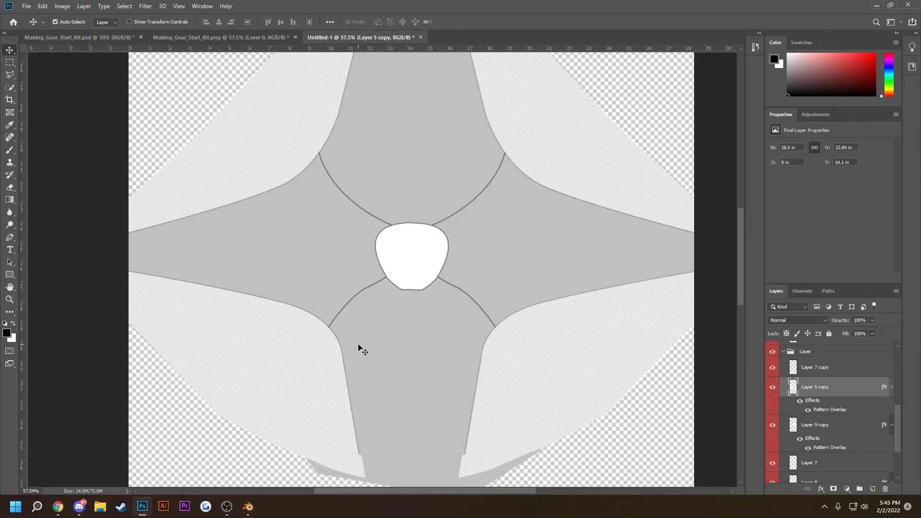
{"action": "scroll", "coordinate": [365, 352], "scroll_direction": "up", "scroll_amount": 4}
{"action": "scroll", "coordinate": [357, 336], "scroll_direction": "down", "scroll_amount": 3}
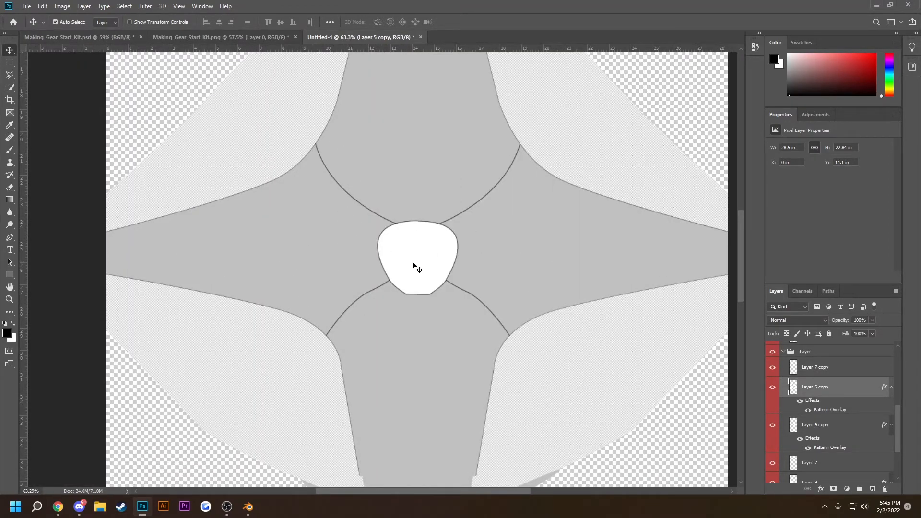
{"action": "scroll", "coordinate": [255, 185], "scroll_direction": "up", "scroll_amount": 5}
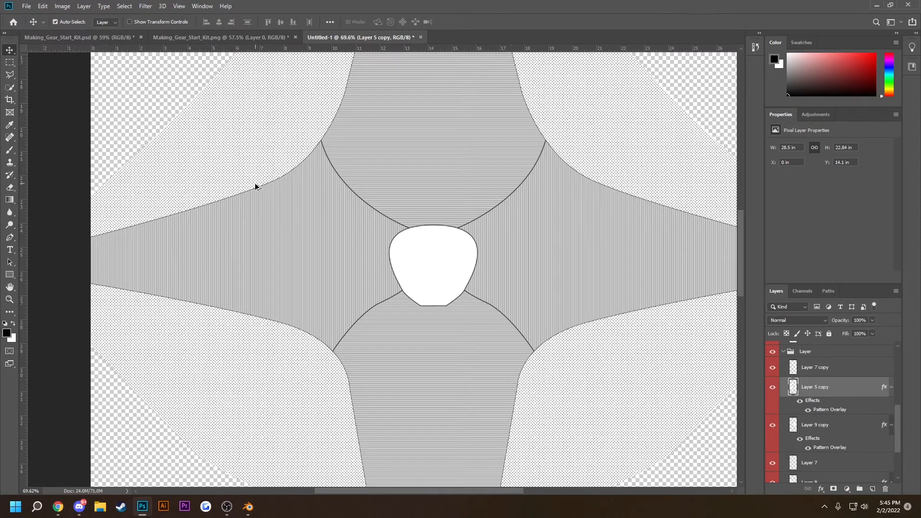
{"action": "scroll", "coordinate": [240, 187], "scroll_direction": "up", "scroll_amount": 2}
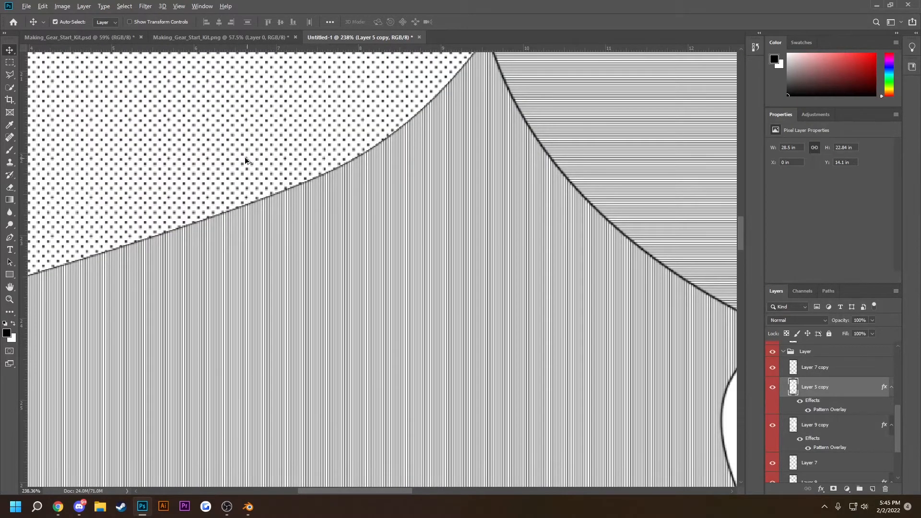
{"action": "scroll", "coordinate": [252, 173], "scroll_direction": "down", "scroll_amount": 5}
{"action": "scroll", "coordinate": [251, 173], "scroll_direction": "down", "scroll_amount": 2}
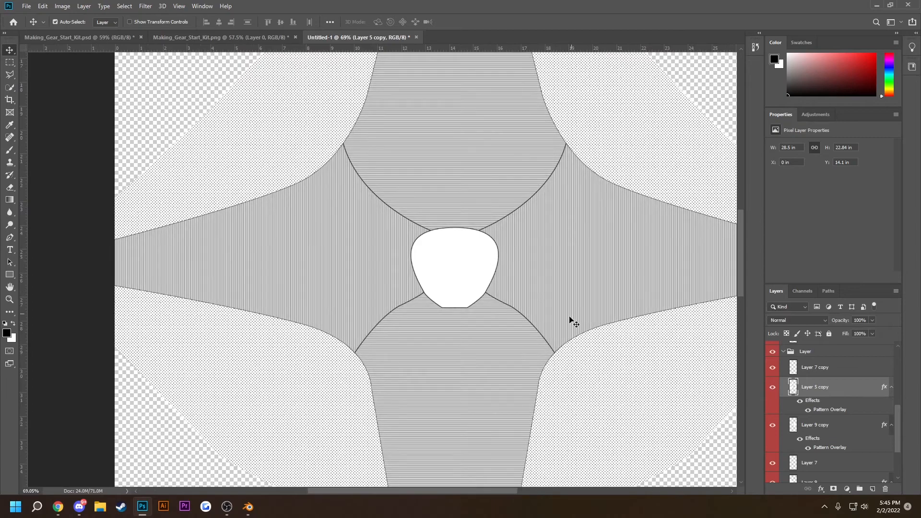
{"action": "scroll", "coordinate": [634, 351], "scroll_direction": "down", "scroll_amount": 2}
{"action": "scroll", "coordinate": [385, 331], "scroll_direction": "down", "scroll_amount": 2}
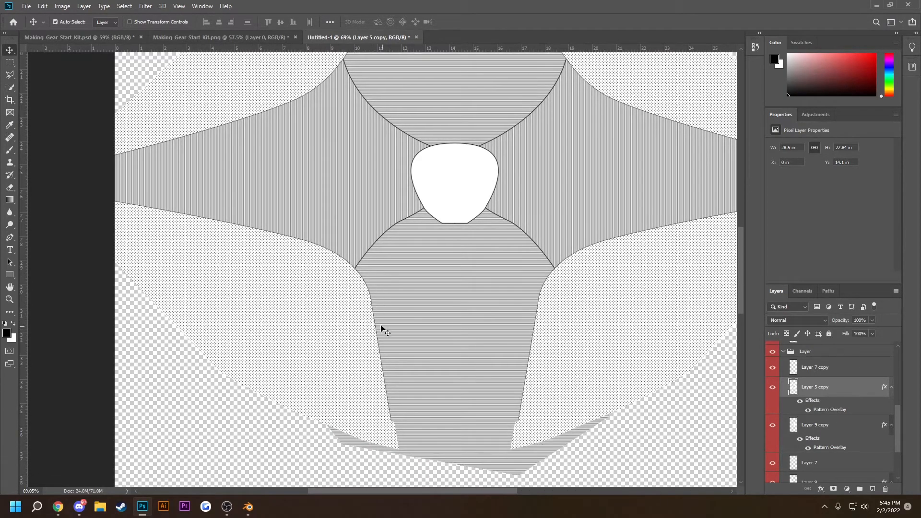
{"action": "scroll", "coordinate": [373, 290], "scroll_direction": "down", "scroll_amount": 2}
{"action": "scroll", "coordinate": [432, 298], "scroll_direction": "up", "scroll_amount": 4}
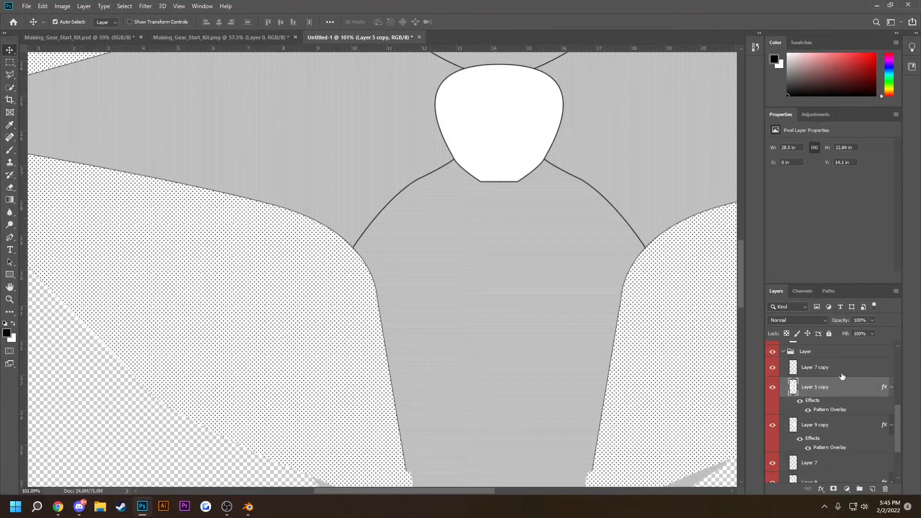
Identify Layer 7 copy by toggling its visibility, move Layer 7 directly beneath it and merge the two layers.
{"action": "left_click", "coordinate": [773, 369]}
{"action": "left_click", "coordinate": [774, 368]}
{"action": "scroll", "coordinate": [826, 386], "scroll_direction": "down", "scroll_amount": 1}
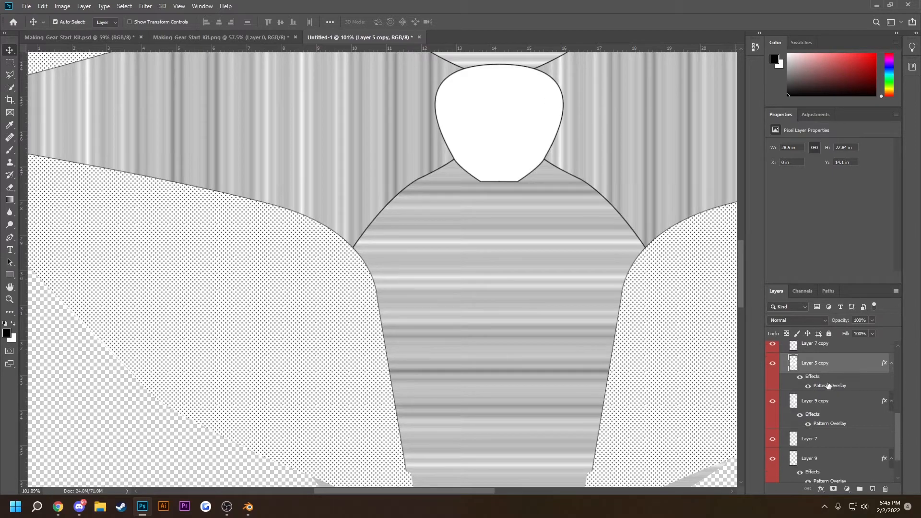
{"action": "scroll", "coordinate": [843, 374], "scroll_direction": "up", "scroll_amount": 1}
{"action": "left_click_drag", "start_coordinate": [839, 464], "coordinate": [838, 377]}
{"action": "left_click", "coordinate": [835, 368], "text": "shift"}
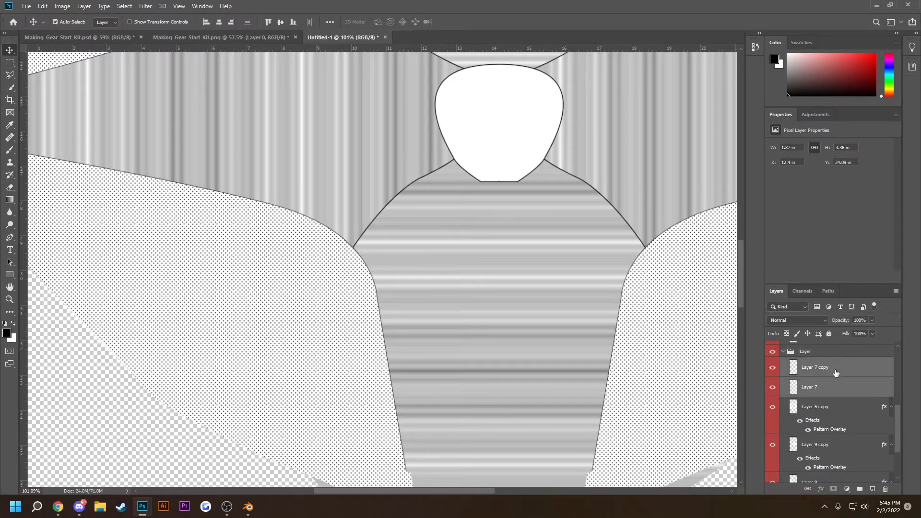
{"action": "right_click", "coordinate": [835, 376]}
{"action": "left_click", "coordinate": [747, 377]}
Toggle the visibility of the merged Layer 7 copy and of Layer 5 copy to check which panels they contain.
{"action": "left_click", "coordinate": [774, 368]}
{"action": "left_click", "coordinate": [774, 368]}
{"action": "scroll", "coordinate": [624, 317], "scroll_direction": "down", "scroll_amount": 1}
{"action": "scroll", "coordinate": [825, 370], "scroll_direction": "down", "scroll_amount": 1}
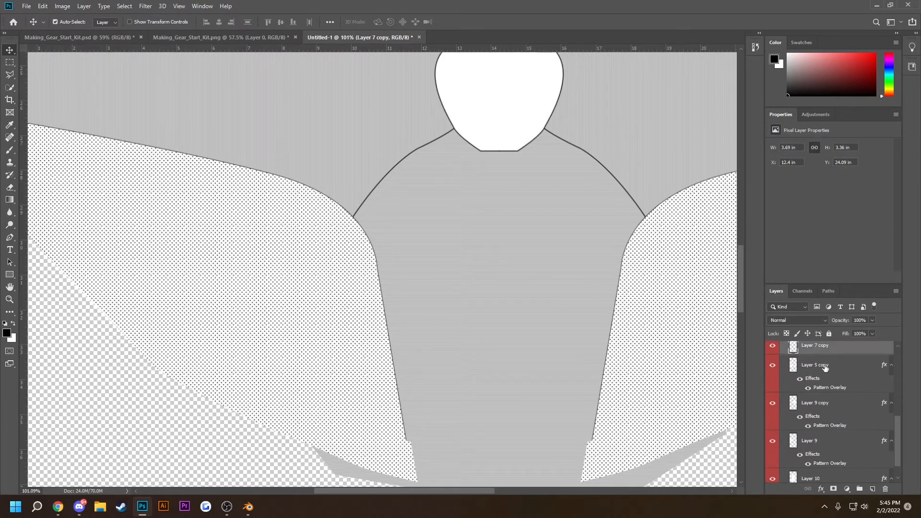
{"action": "left_click", "coordinate": [773, 367]}
{"action": "left_click", "coordinate": [774, 367]}
Add an Inner Glow to the dotted side panels on Layer 5 copy and set its color to black, 000000.
{"action": "double_click", "coordinate": [846, 370]}
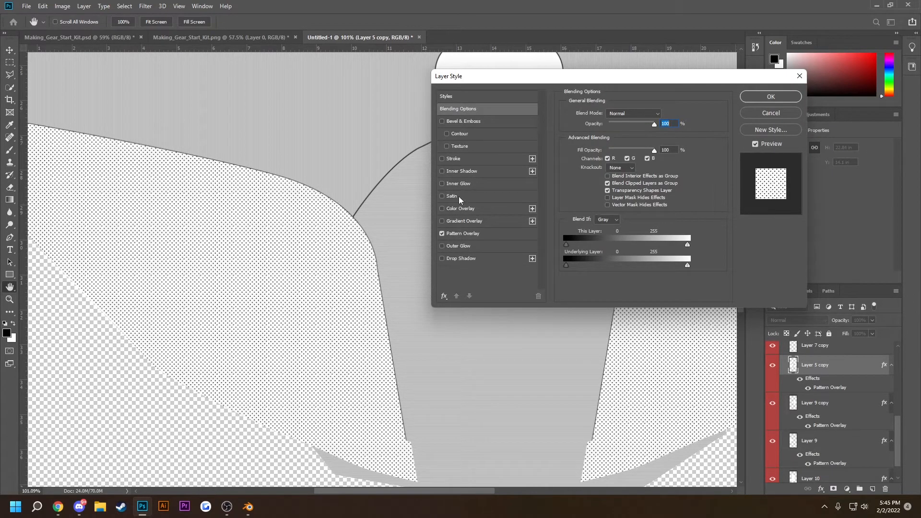
{"action": "left_click", "coordinate": [446, 184]}
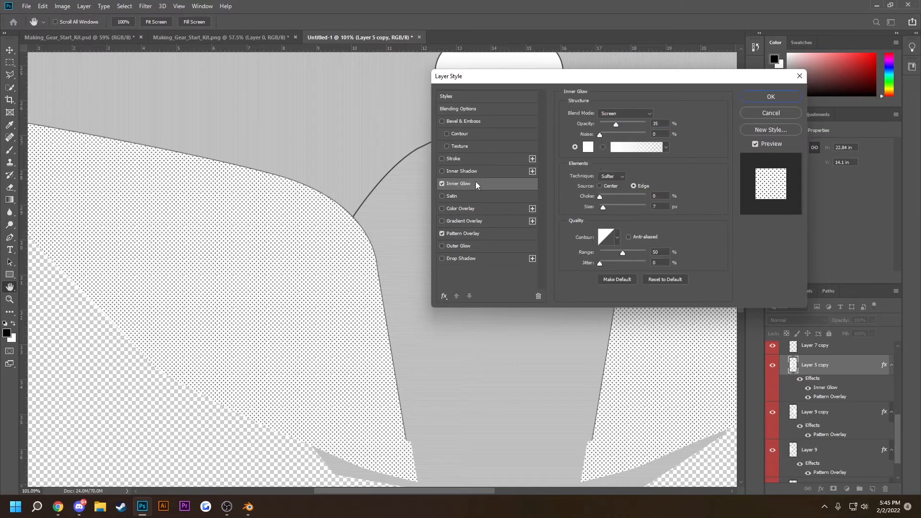
{"action": "left_click", "coordinate": [589, 147]}
{"action": "type", "text": "000000"}
{"action": "left_click", "coordinate": [547, 115]}
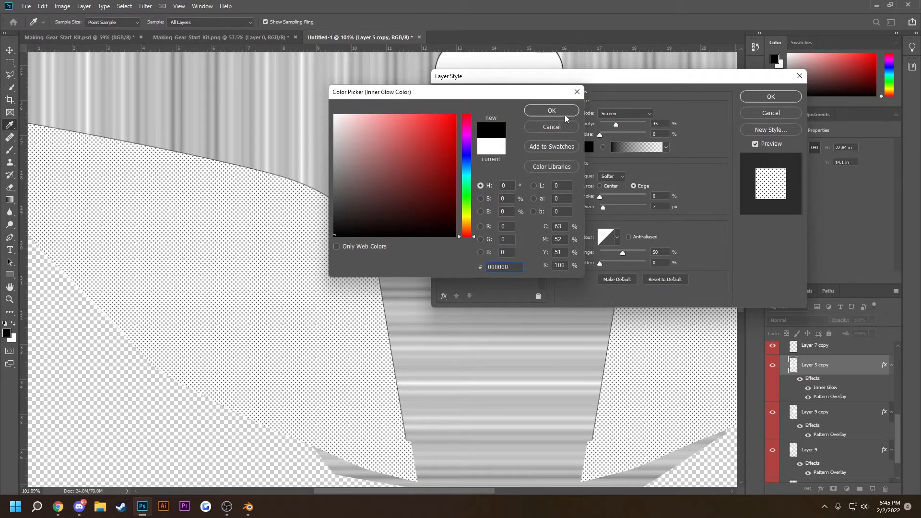
Set the side panels' Inner Glow to Normal blend mode with 100% opacity.
{"action": "left_click", "coordinate": [624, 113]}
{"action": "left_click", "coordinate": [618, 120]}
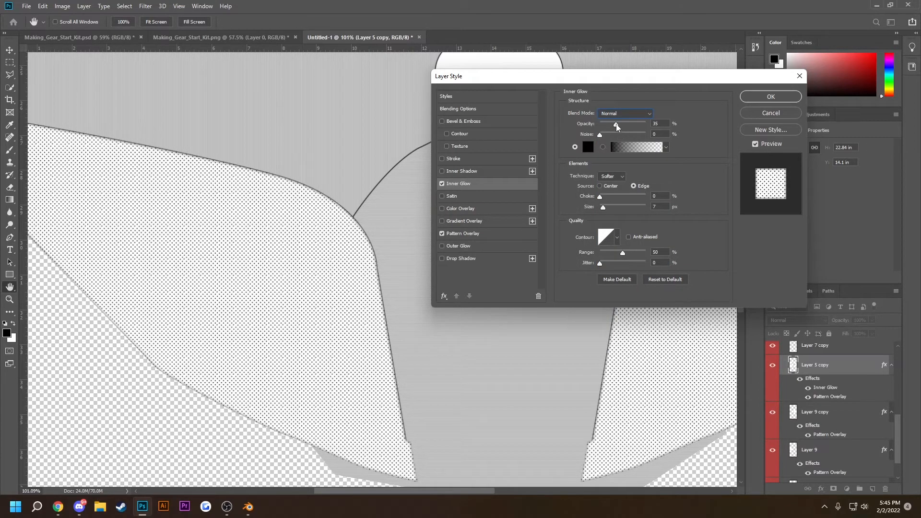
{"action": "left_click_drag", "start_coordinate": [615, 122], "coordinate": [674, 133]}
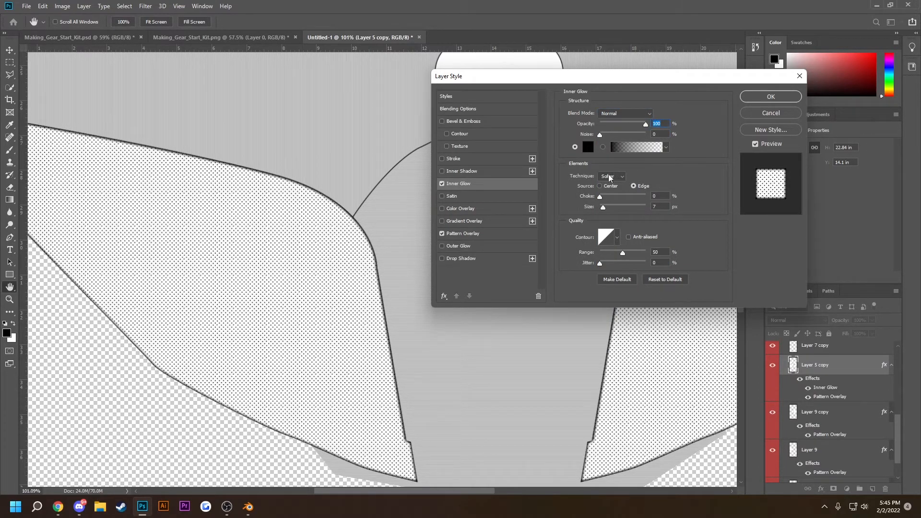
Set the side panels' Inner Glow size to 18 px, increase its range above 50% and apply the layer style.
{"action": "left_click_drag", "start_coordinate": [602, 206], "coordinate": [606, 206]}
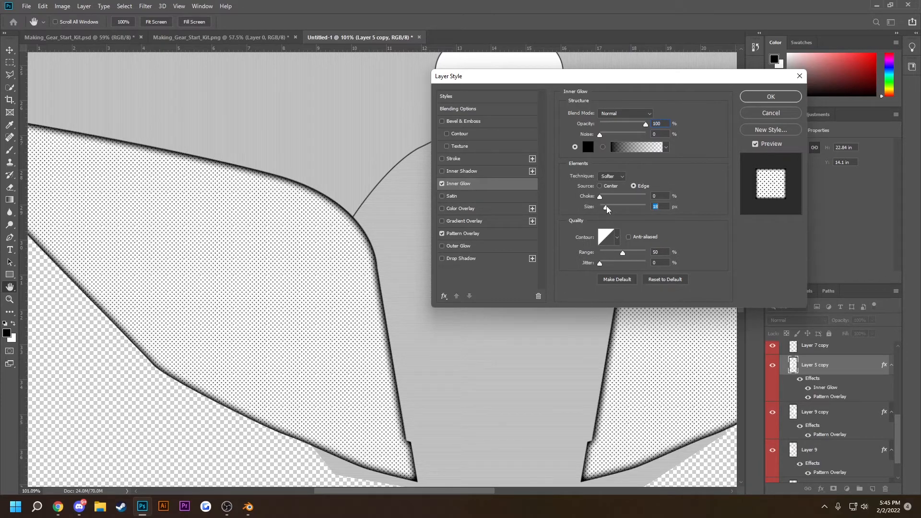
{"action": "left_click_drag", "start_coordinate": [618, 255], "coordinate": [614, 254]}
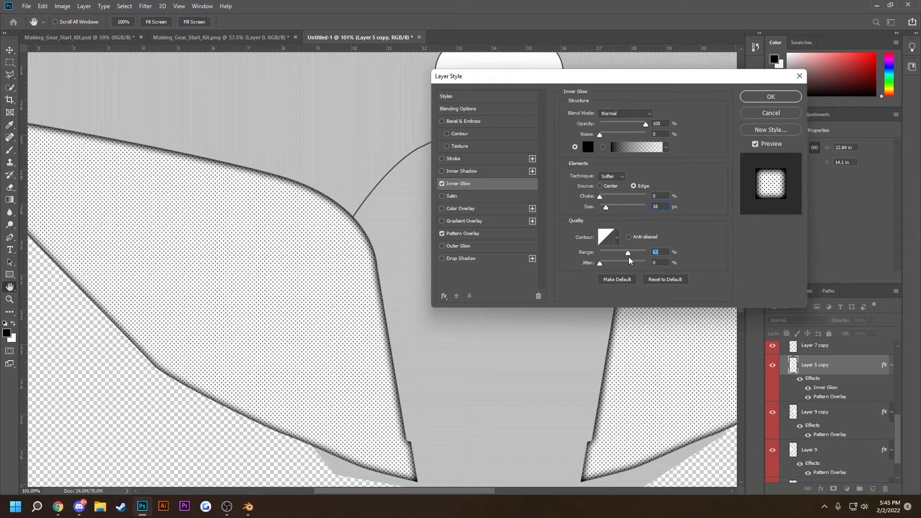
{"action": "left_click", "coordinate": [762, 94]}
{"action": "key", "text": "v"}
Collapse the Stitch and Layer groups in the layer list.
{"action": "scroll", "coordinate": [353, 197], "scroll_direction": "down", "scroll_amount": 3}
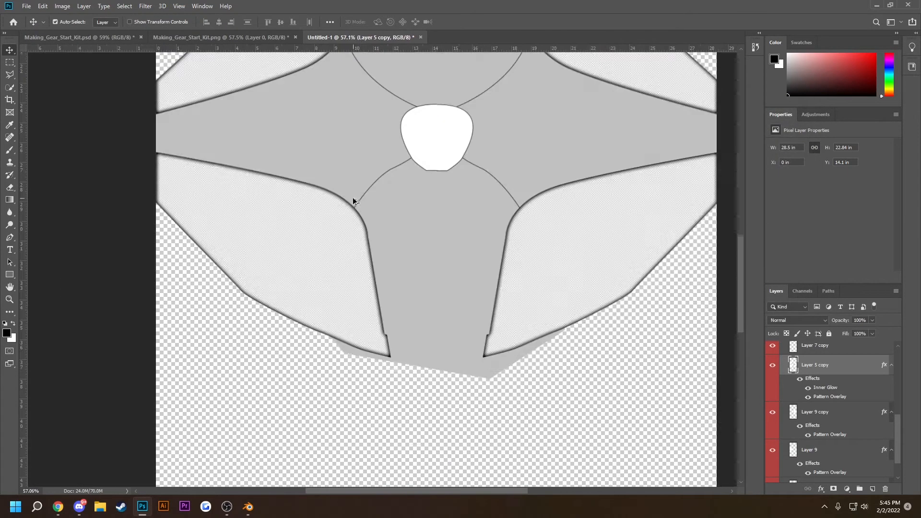
{"action": "scroll", "coordinate": [352, 195], "scroll_direction": "down", "scroll_amount": 2}
{"action": "scroll", "coordinate": [342, 190], "scroll_direction": "up", "scroll_amount": 6}
{"action": "scroll", "coordinate": [344, 200], "scroll_direction": "down", "scroll_amount": 6}
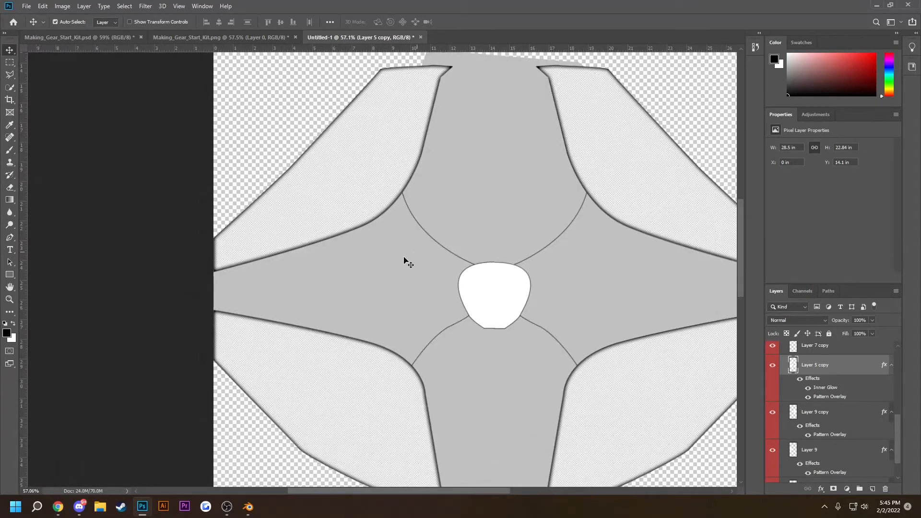
{"action": "scroll", "coordinate": [430, 214], "scroll_direction": "down", "scroll_amount": 5}
{"action": "scroll", "coordinate": [435, 216], "scroll_direction": "right", "scroll_amount": 3}
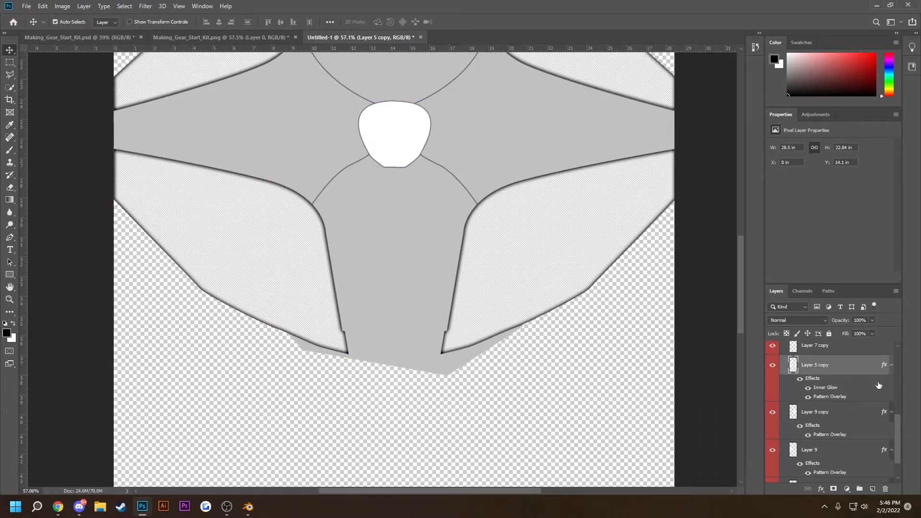
{"action": "scroll", "coordinate": [858, 374], "scroll_direction": "up", "scroll_amount": 5}
{"action": "scroll", "coordinate": [438, 220], "scroll_direction": "up", "scroll_amount": 3}
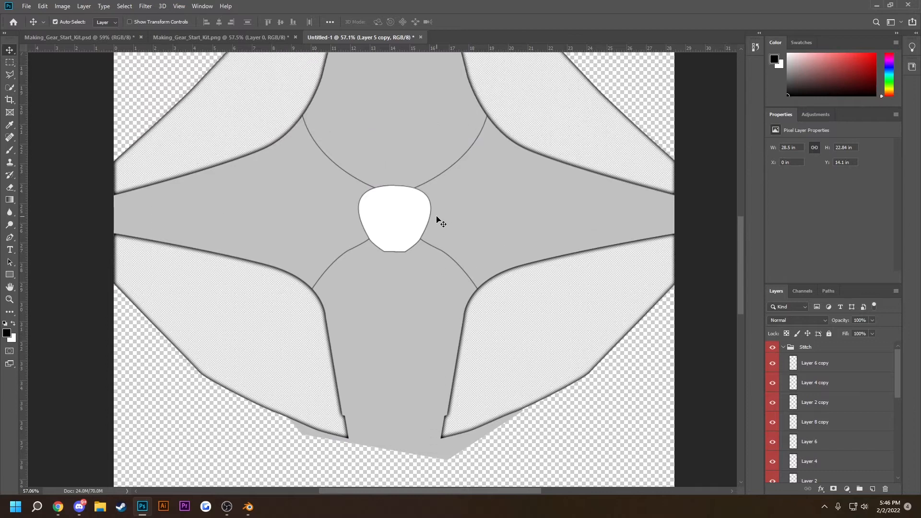
{"action": "left_click", "coordinate": [784, 347]}
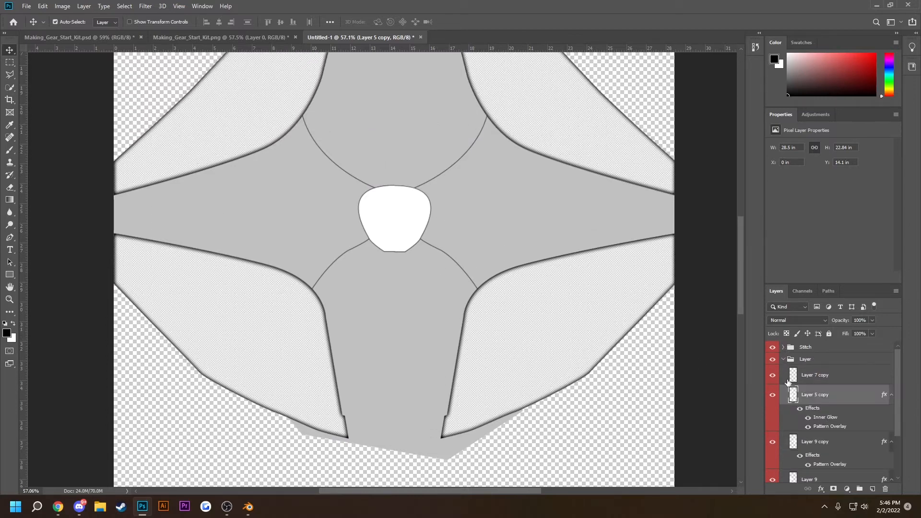
{"action": "left_click", "coordinate": [786, 360]}
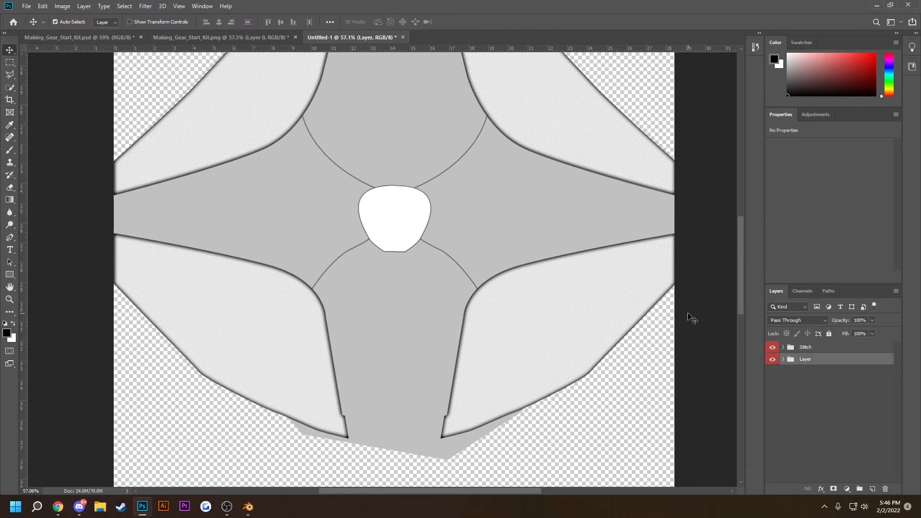
Create a merged copy of the visible jersey artwork as a new layer and move it above the Stitch group.
{"action": "key", "text": "ctrl"}
{"action": "key", "text": "ctrl+v"}
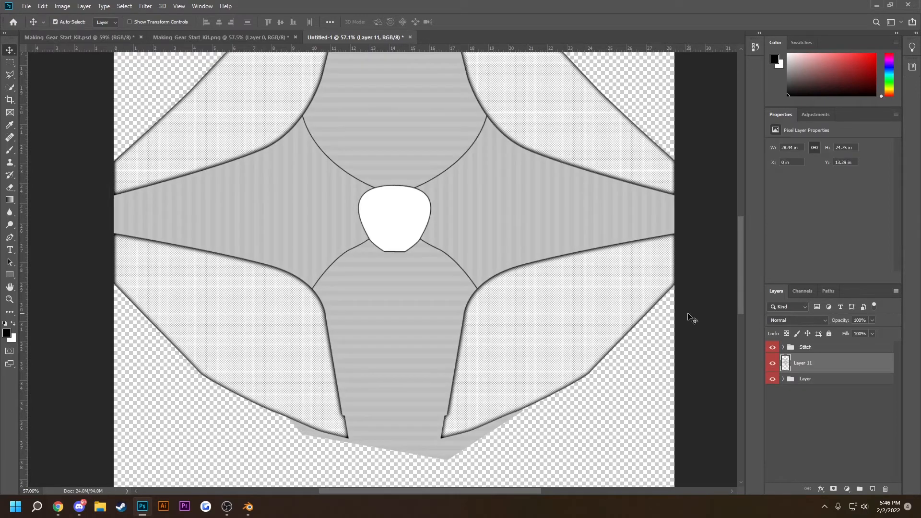
{"action": "left_click_drag", "start_coordinate": [825, 364], "coordinate": [816, 345]}
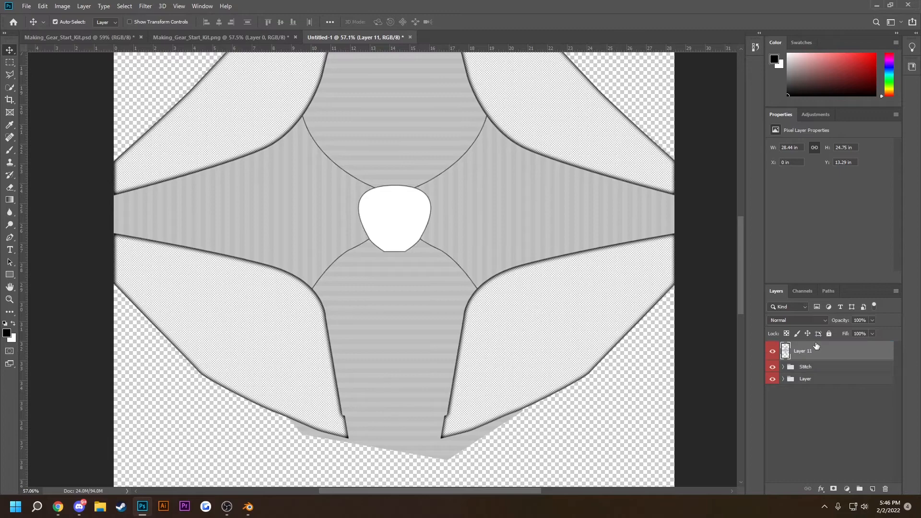
{"action": "scroll", "coordinate": [361, 172], "scroll_direction": "down", "scroll_amount": 1}
{"action": "scroll", "coordinate": [383, 231], "scroll_direction": "up", "scroll_amount": 3}
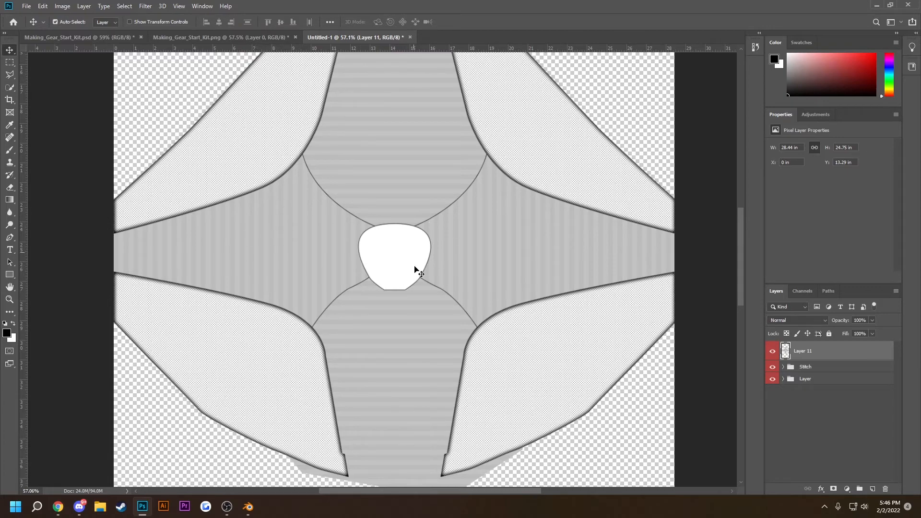
{"action": "scroll", "coordinate": [365, 274], "scroll_direction": "down", "scroll_amount": 2}
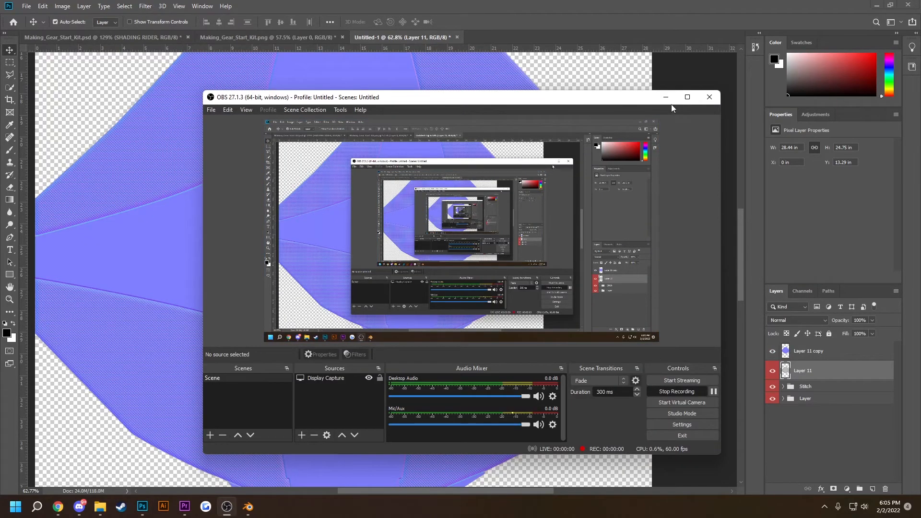
{"action": "left_click", "coordinate": [673, 98]}
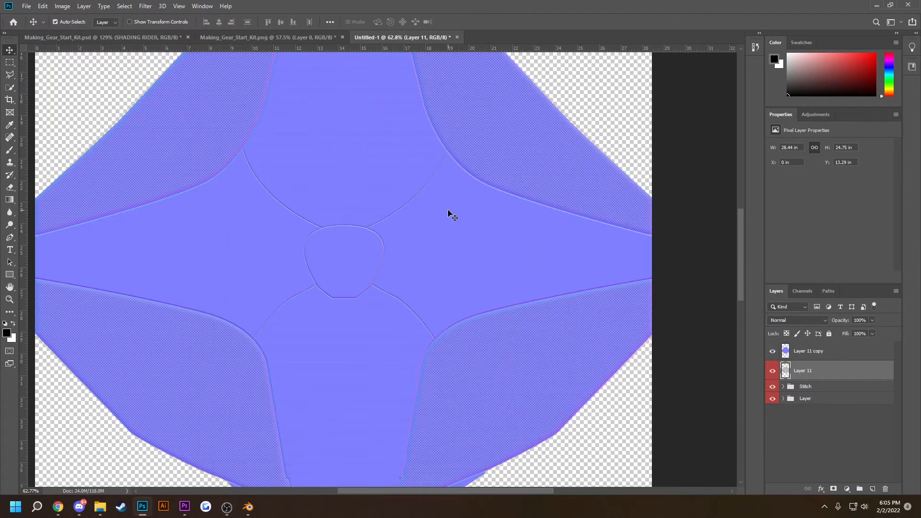
{"action": "scroll", "coordinate": [240, 282], "scroll_direction": "down", "scroll_amount": 2}
{"action": "scroll", "coordinate": [294, 278], "scroll_direction": "left", "scroll_amount": 4}
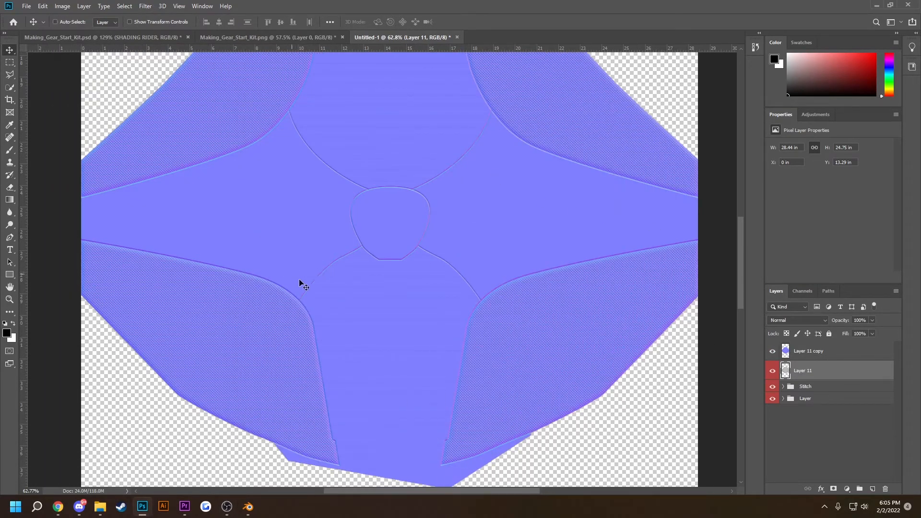
{"action": "scroll", "coordinate": [465, 224], "scroll_direction": "right", "scroll_amount": 2}
{"action": "scroll", "coordinate": [488, 224], "scroll_direction": "down", "scroll_amount": 1}
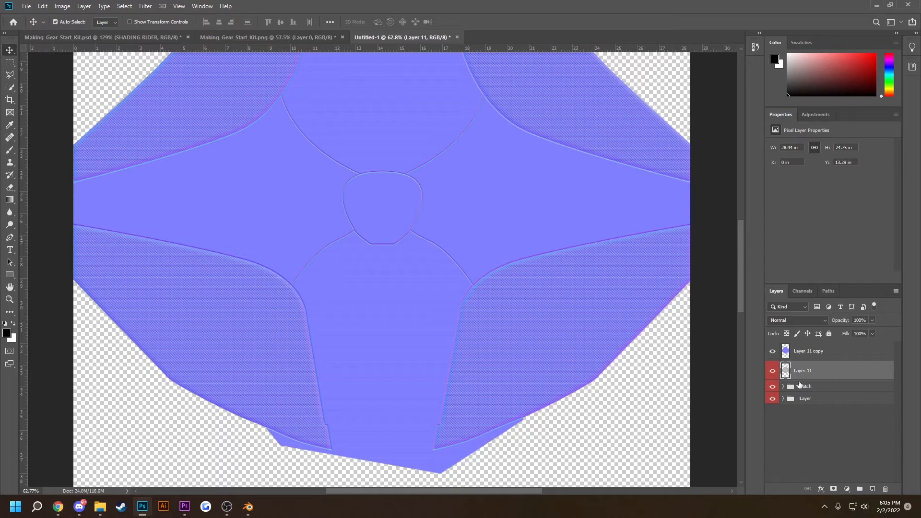
Delete Layer 11 and its normal-map copy, and undo back to the single grayscale Layer 11.
{"action": "left_click", "coordinate": [837, 354], "text": "shift"}
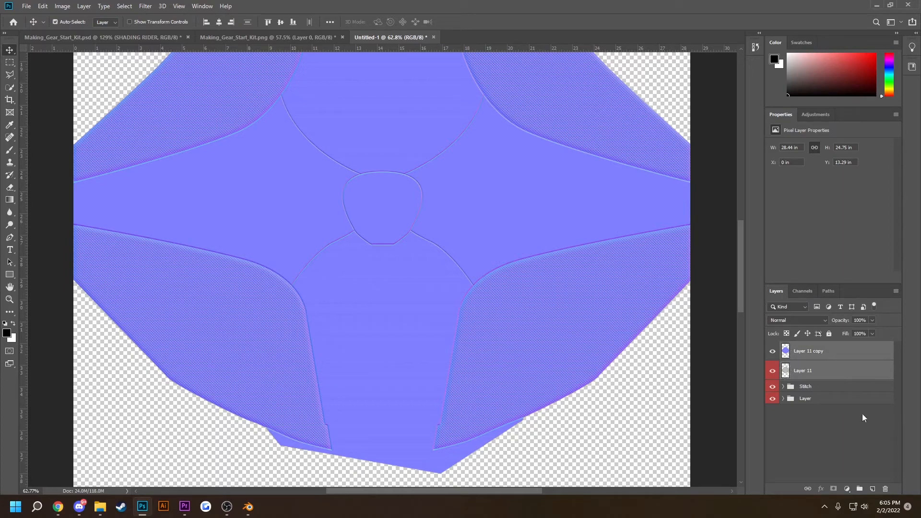
{"action": "left_click", "coordinate": [885, 488]}
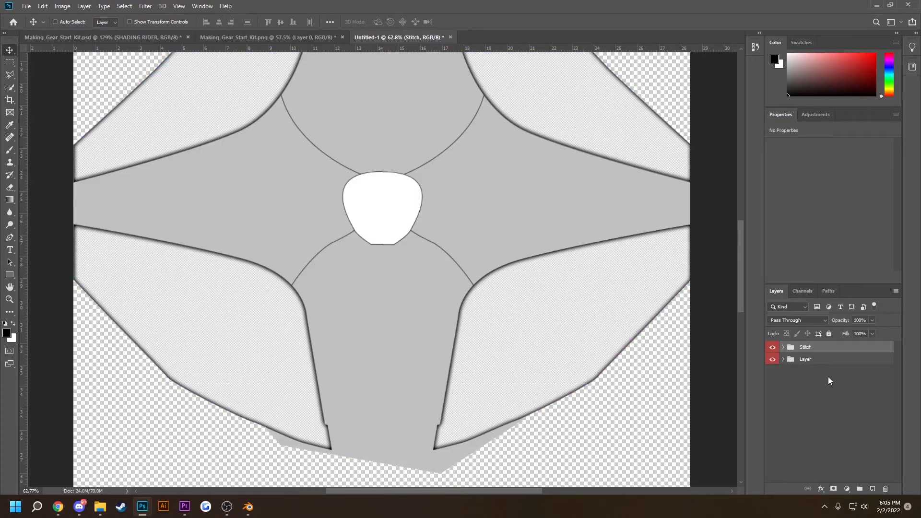
{"action": "key", "text": "ctrl+z"}
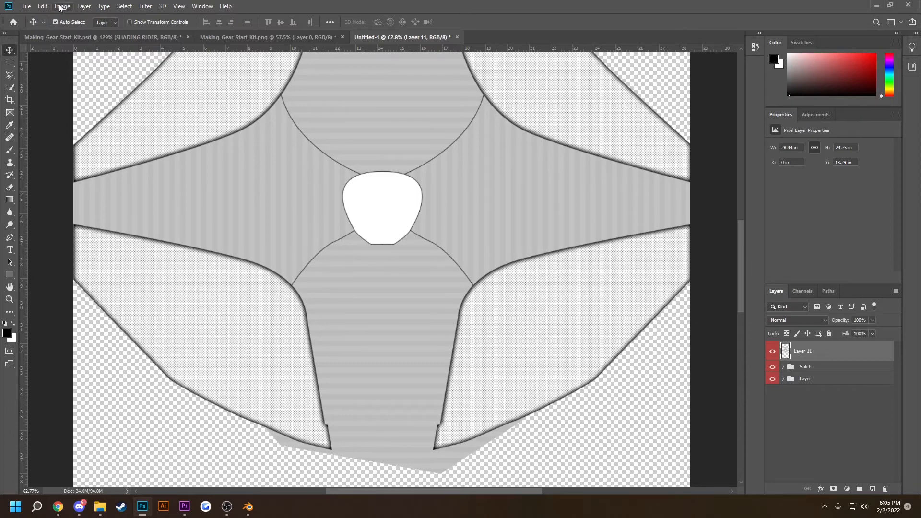
Convert the grayscale Layer 11 into a normal map with the xNormal xN Height2Normals filter.
{"action": "left_click", "coordinate": [146, 6]}
{"action": "mouse_move", "coordinate": [175, 211]}
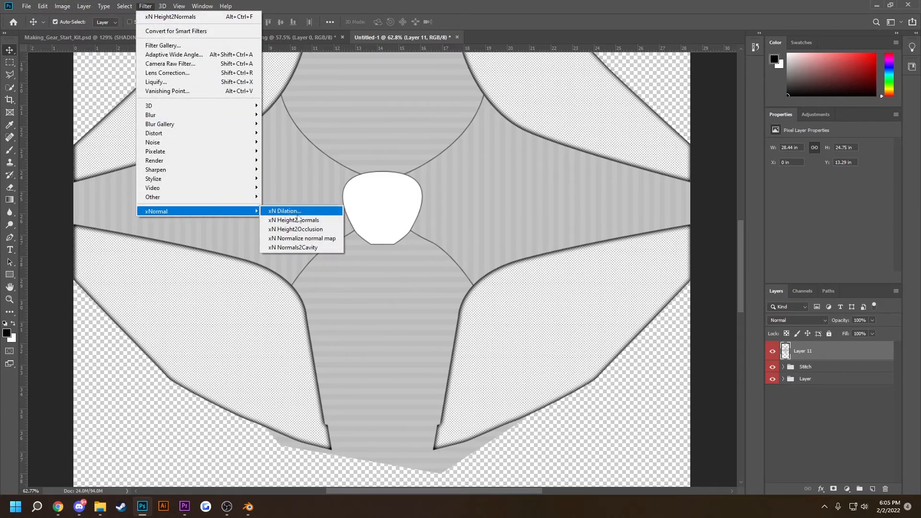
{"action": "left_click", "coordinate": [308, 220]}
{"action": "left_click", "coordinate": [541, 339]}
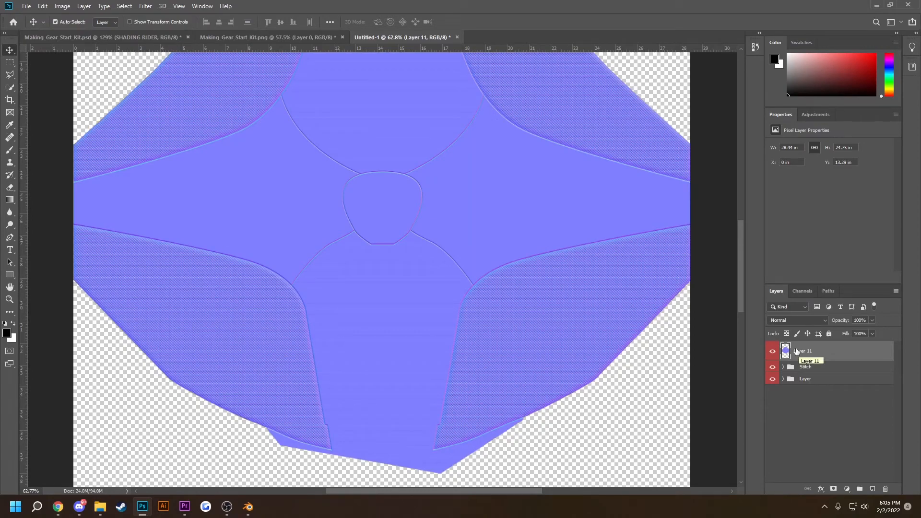
Examine the normal map's fabric texture and seams up close, and check its list of color channels.
{"action": "scroll", "coordinate": [436, 286], "scroll_direction": "up", "scroll_amount": 5}
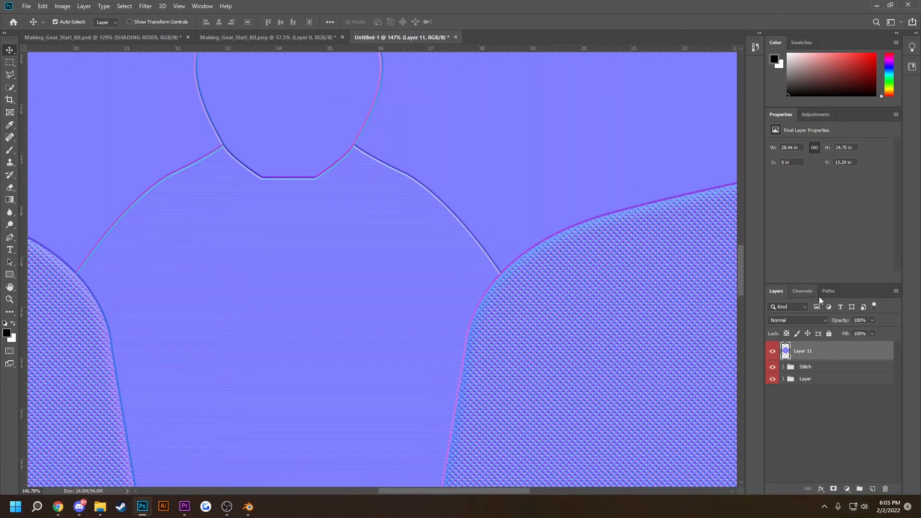
{"action": "left_click", "coordinate": [811, 294]}
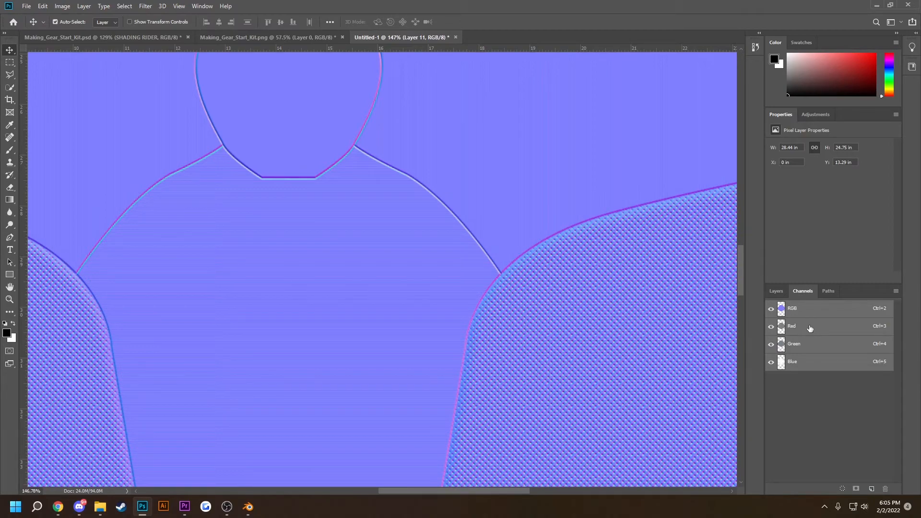
{"action": "scroll", "coordinate": [433, 291], "scroll_direction": "down", "scroll_amount": 5}
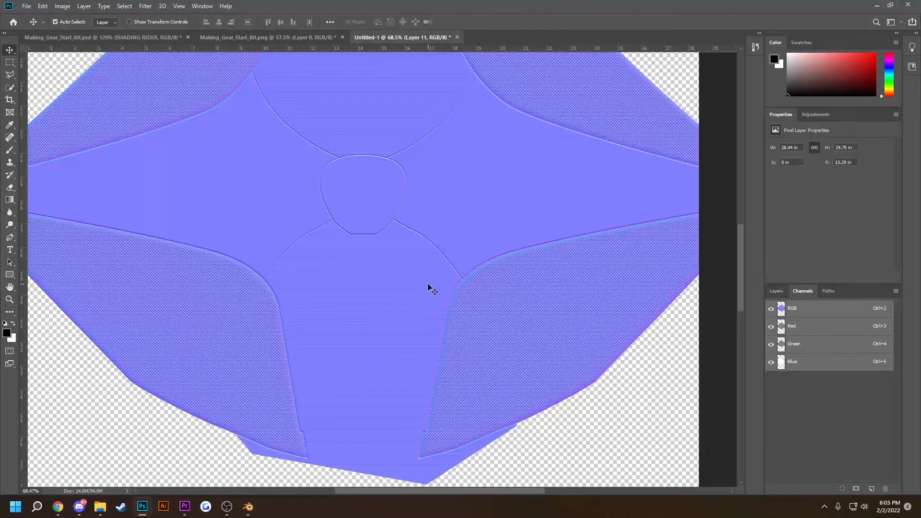
{"action": "left_click", "coordinate": [776, 291]}
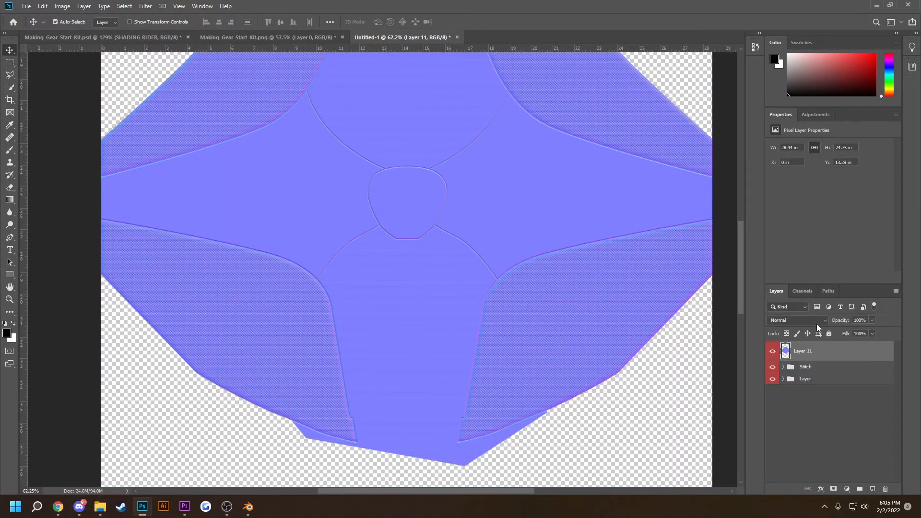
{"action": "scroll", "coordinate": [471, 274], "scroll_direction": "up", "scroll_amount": 5}
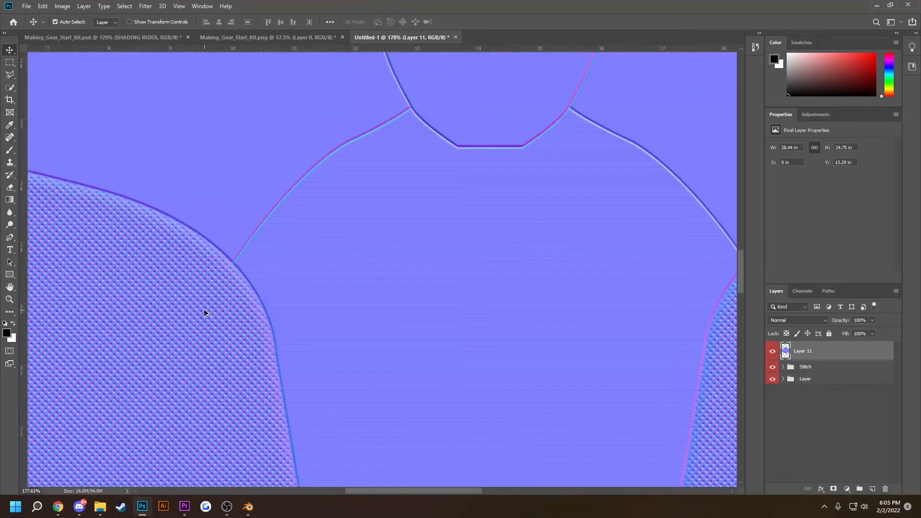
{"action": "scroll", "coordinate": [203, 309], "scroll_direction": "down", "scroll_amount": 3}
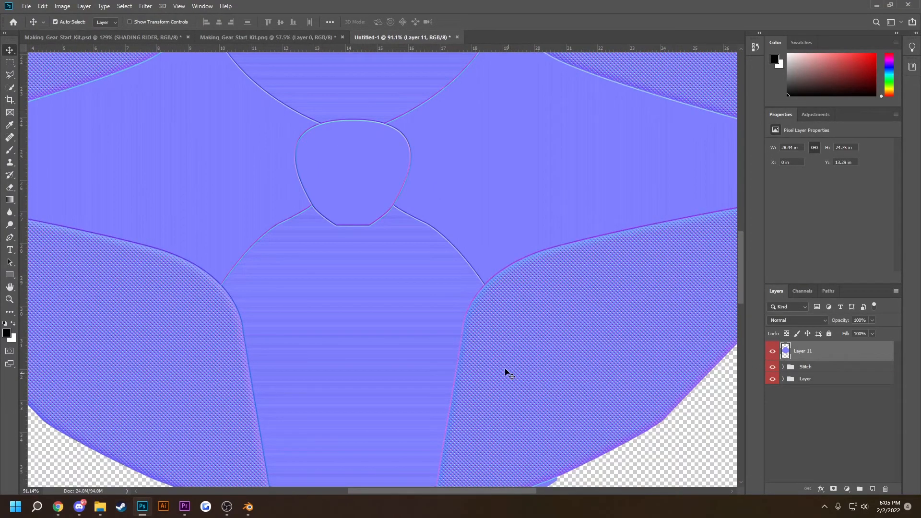
{"action": "scroll", "coordinate": [510, 375], "scroll_direction": "down", "scroll_amount": 3}
{"action": "scroll", "coordinate": [517, 367], "scroll_direction": "up", "scroll_amount": 2}
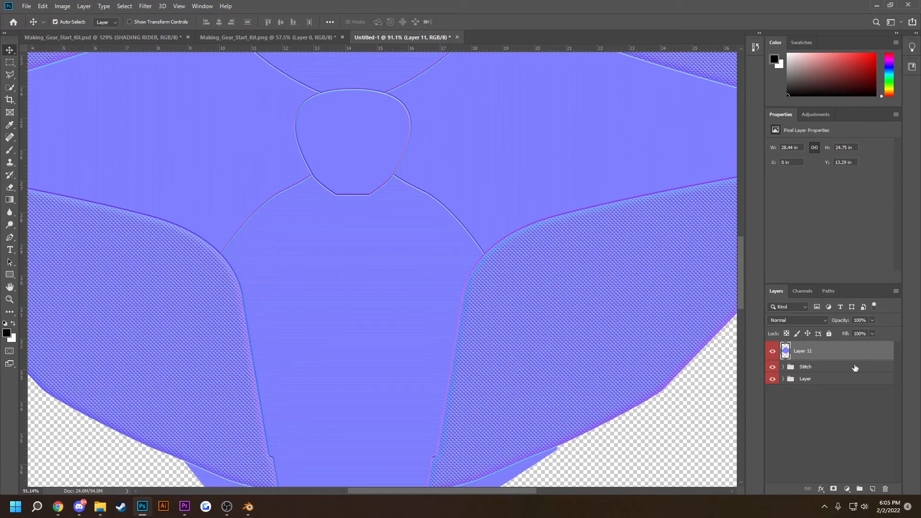
Duplicate the normal-map Layer 11, place the copy above it and hide the original layer.
{"action": "mouse_move", "coordinate": [833, 358]}
{"action": "left_mouse_down"}
{"action": "mouse_move", "coordinate": [822, 359]}
{"action": "mouse_move", "coordinate": [833, 366]}
{"action": "left_mouse_up"}
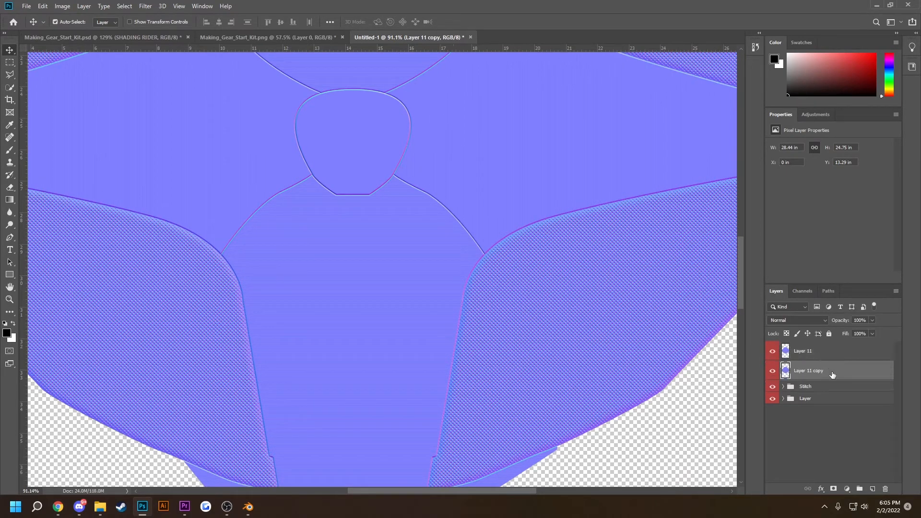
{"action": "left_click", "coordinate": [804, 291]}
{"action": "left_click", "coordinate": [798, 332]}
{"action": "left_click", "coordinate": [814, 346], "text": "shift"}
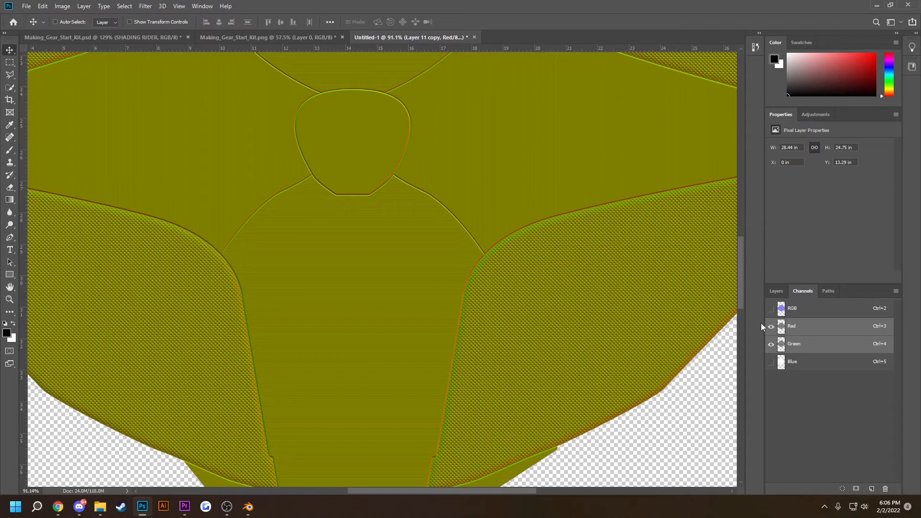
{"action": "left_click", "coordinate": [783, 295]}
{"action": "left_click_drag", "start_coordinate": [826, 372], "coordinate": [819, 354]}
{"action": "left_click", "coordinate": [773, 371]}
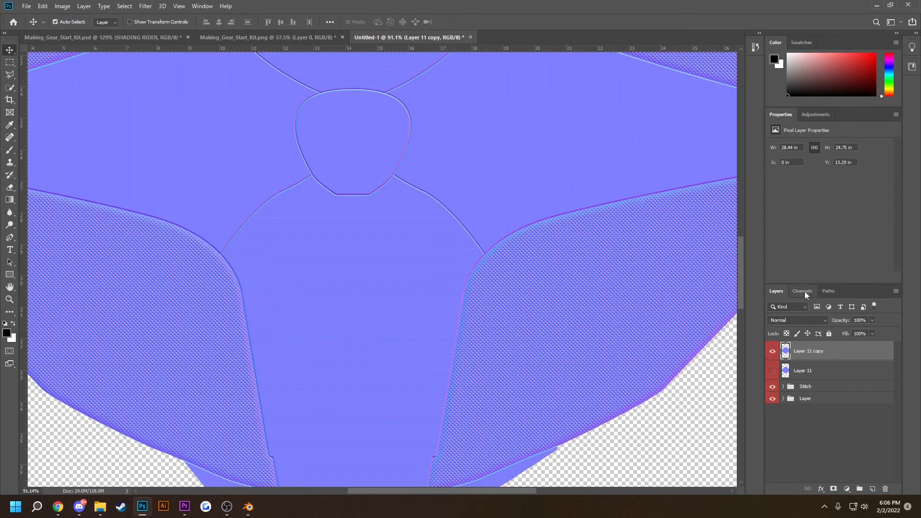
Invert only the Red and Green channels of Layer 11 copy, restore the RGB composite and desaturate the layer.
{"action": "left_click", "coordinate": [805, 293]}
{"action": "left_click", "coordinate": [801, 329]}
{"action": "left_click", "coordinate": [801, 345], "text": "shift"}
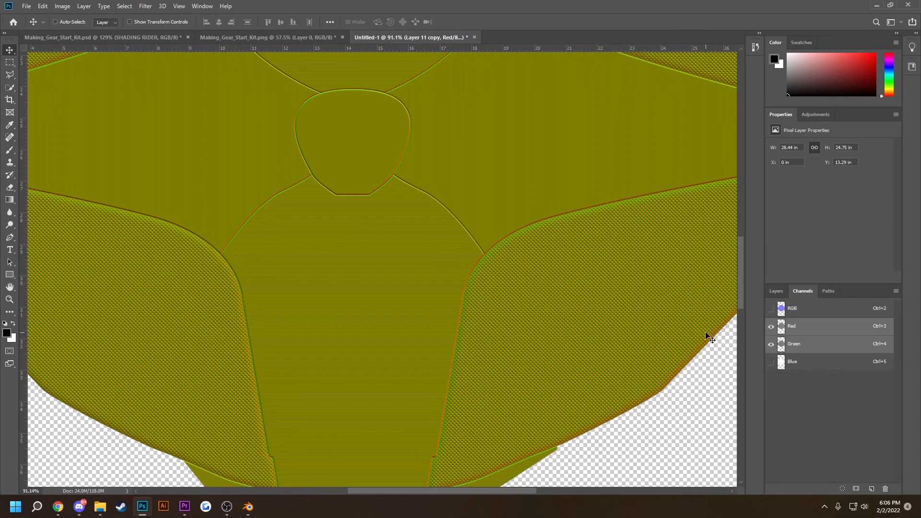
{"action": "key", "text": "ctrl+i"}
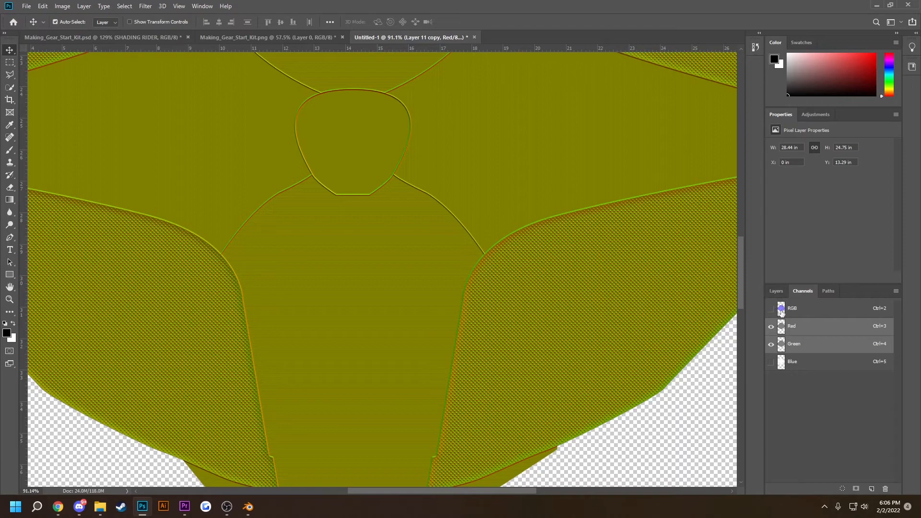
{"action": "left_click", "coordinate": [778, 310]}
{"action": "left_click", "coordinate": [783, 292]}
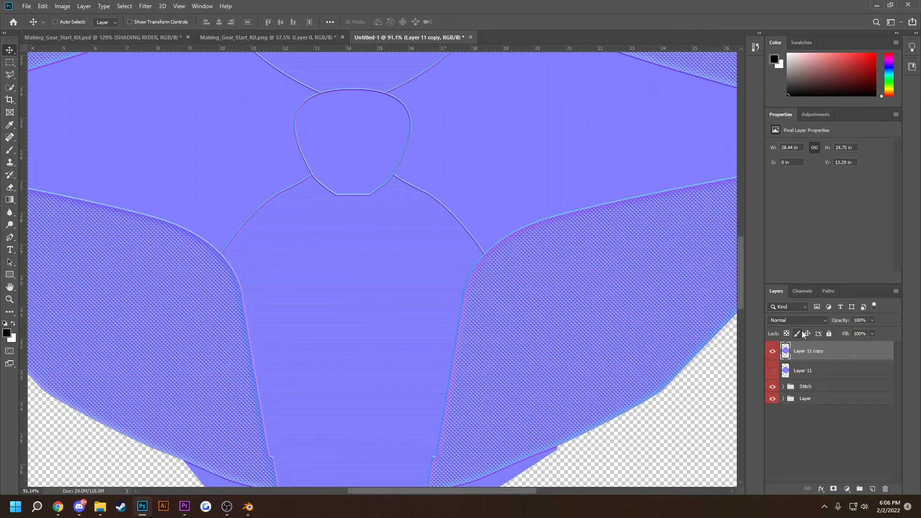
{"action": "key", "text": "ctrl+shift+u"}
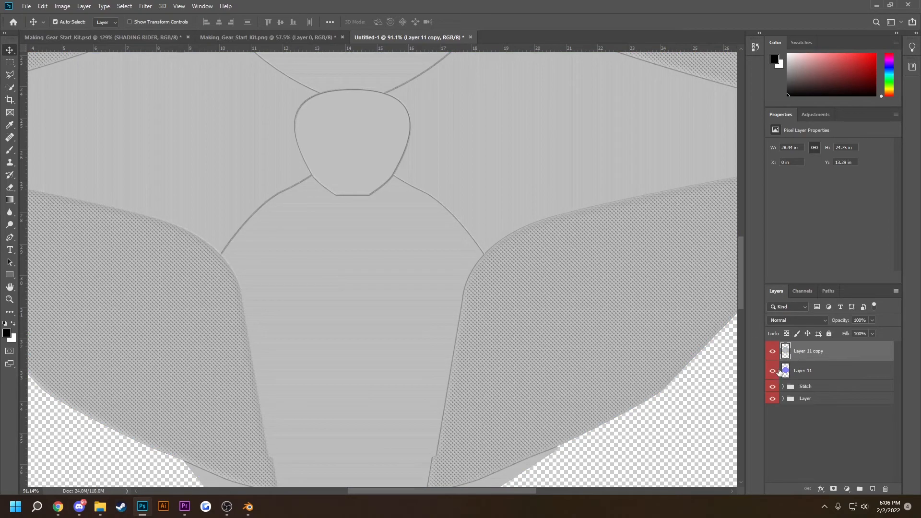
Duplicate Layer 11 and Layer 11 copy into the Making_Gear_Start_Kit.psd document and switch to that document.
{"action": "left_click", "coordinate": [832, 368], "text": "shift"}
{"action": "right_click", "coordinate": [826, 369]}
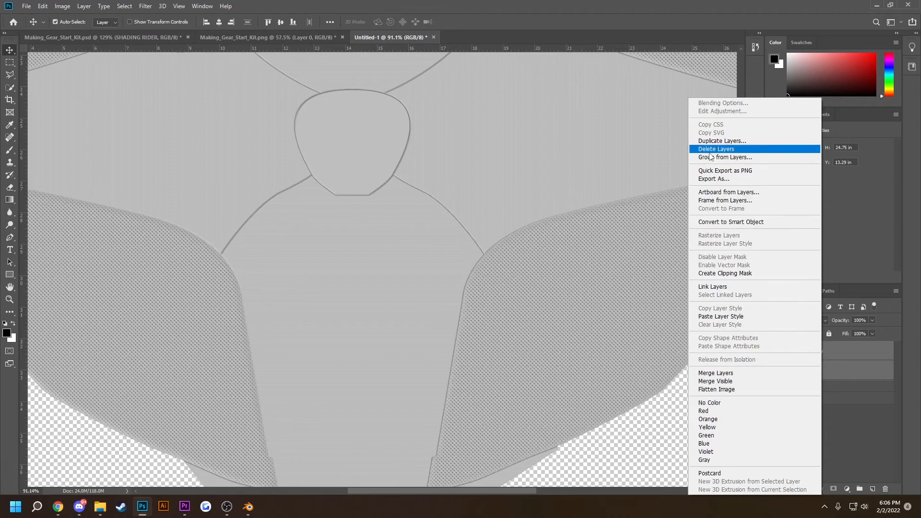
{"action": "left_click", "coordinate": [713, 142]}
{"action": "left_click", "coordinate": [461, 176]}
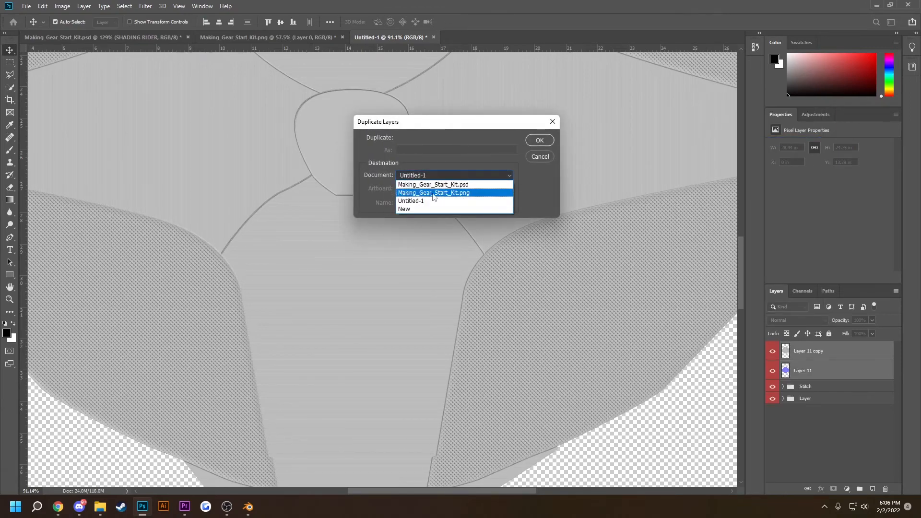
{"action": "left_click", "coordinate": [435, 186]}
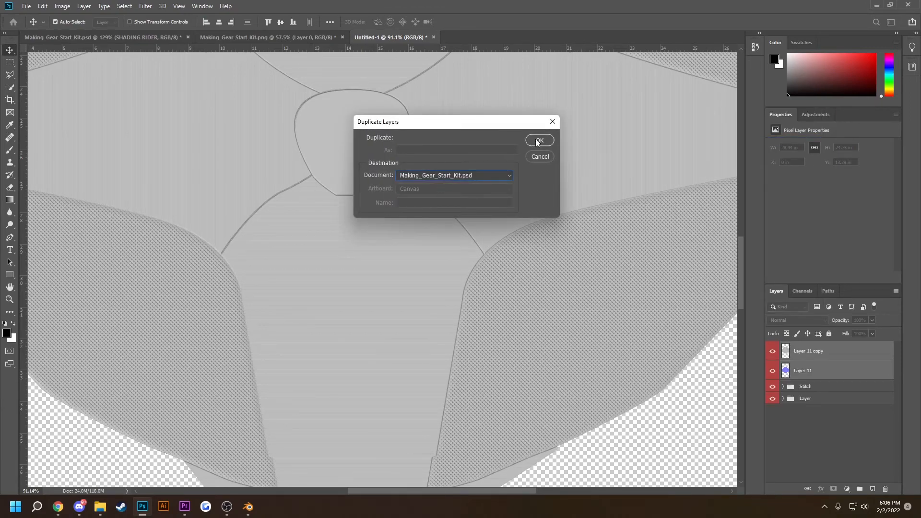
{"action": "left_click", "coordinate": [536, 140]}
{"action": "left_click", "coordinate": [97, 36]}
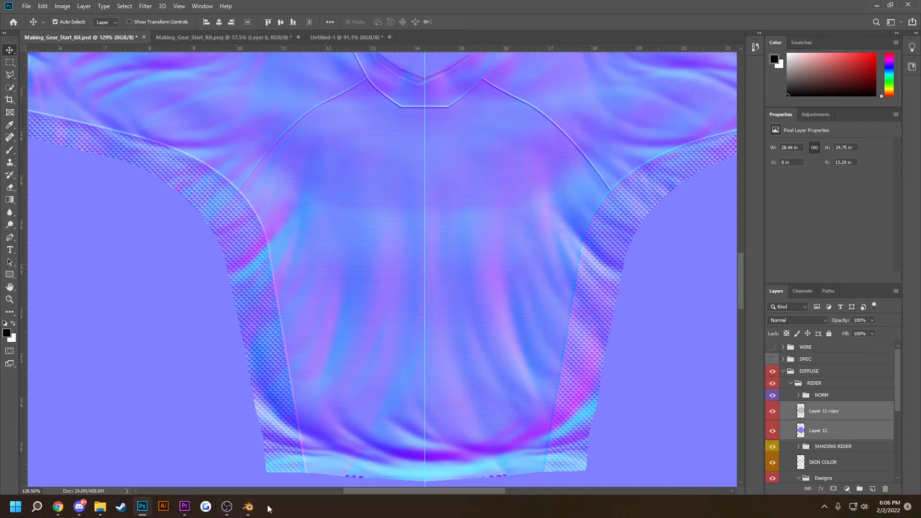
{"action": "left_click", "coordinate": [234, 515]}
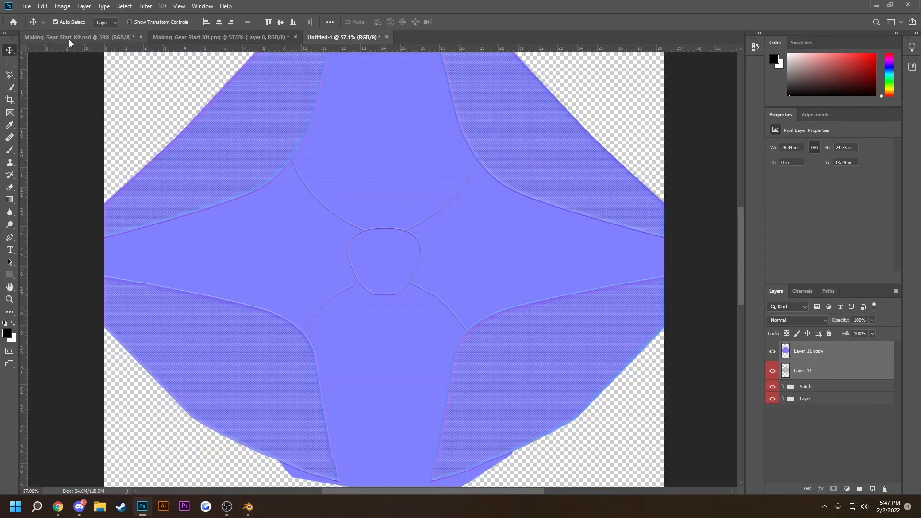
In Making_Gear_Start_Kit.psd, move the normal-map Layer 11 copy into the Jersey folder of the NORM group and show NORM.
{"action": "left_click", "coordinate": [70, 40]}
{"action": "scroll", "coordinate": [370, 273], "scroll_direction": "up", "scroll_amount": 3}
{"action": "scroll", "coordinate": [817, 393], "scroll_direction": "down", "scroll_amount": 2}
{"action": "scroll", "coordinate": [819, 392], "scroll_direction": "up", "scroll_amount": 2}
{"action": "scroll", "coordinate": [825, 399], "scroll_direction": "down", "scroll_amount": 6}
{"action": "left_click", "coordinate": [864, 412]}
{"action": "scroll", "coordinate": [864, 432], "scroll_direction": "up", "scroll_amount": 3}
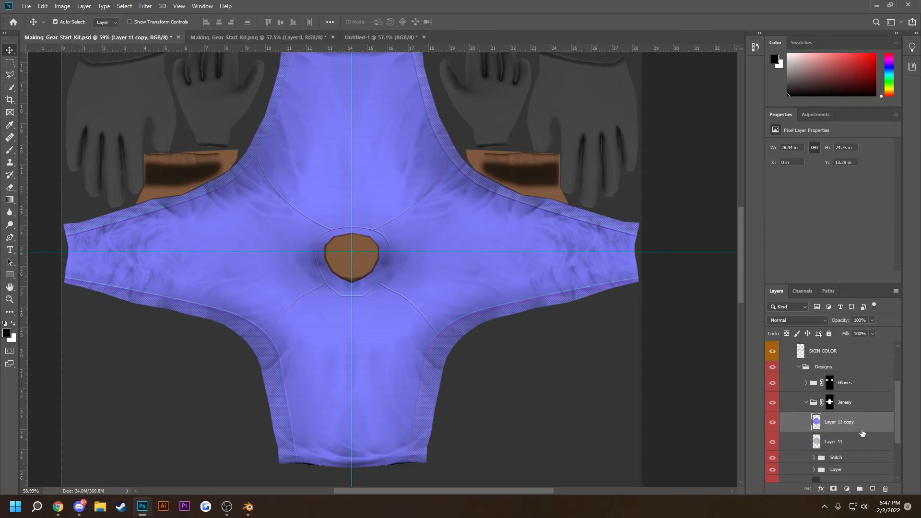
{"action": "left_click_drag", "start_coordinate": [864, 446], "coordinate": [811, 383]}
{"action": "left_click", "coordinate": [772, 348]}
{"action": "left_click", "coordinate": [799, 348]}
{"action": "left_click", "coordinate": [807, 382]}
{"action": "scroll", "coordinate": [239, 274], "scroll_direction": "down", "scroll_amount": 2}
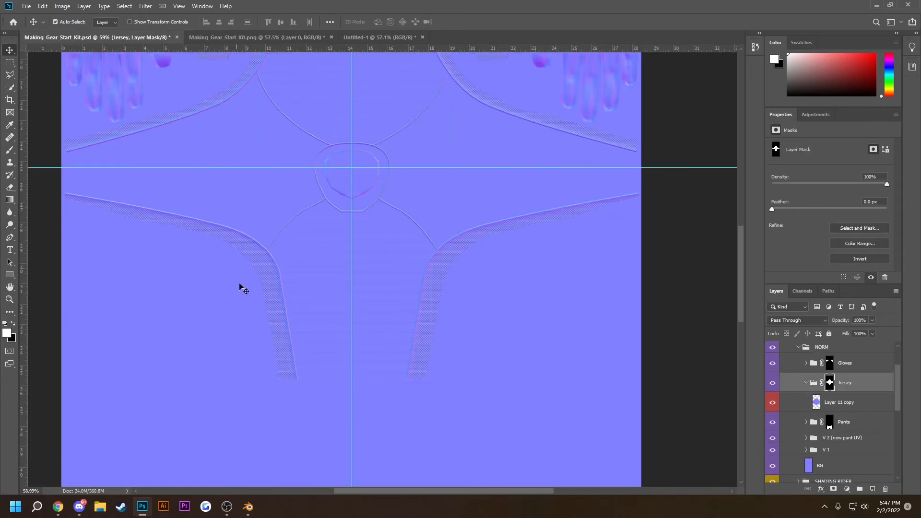
Set the blend mode of Layer 11 copy in the NORM group's Jersey folder to Overlay.
{"action": "scroll", "coordinate": [279, 304], "scroll_direction": "down", "scroll_amount": 3}
{"action": "scroll", "coordinate": [298, 355], "scroll_direction": "up", "scroll_amount": 5}
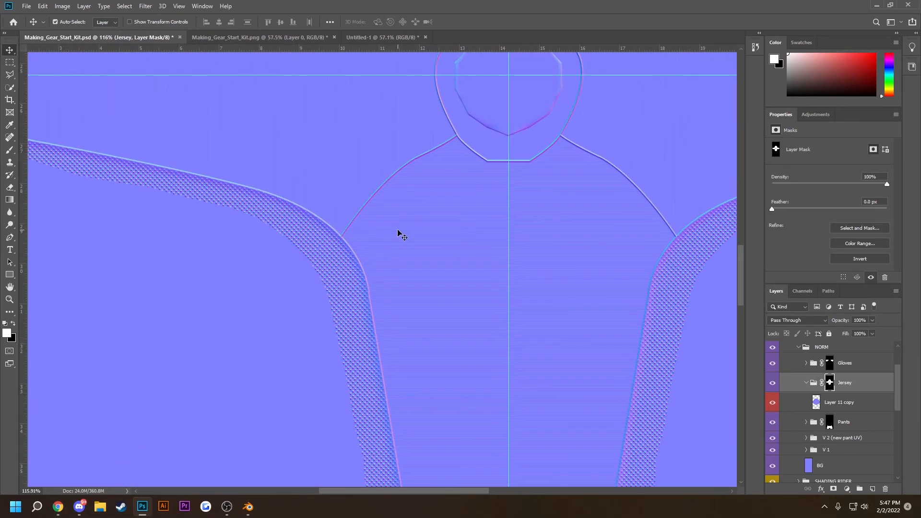
{"action": "scroll", "coordinate": [403, 247], "scroll_direction": "right", "scroll_amount": 3}
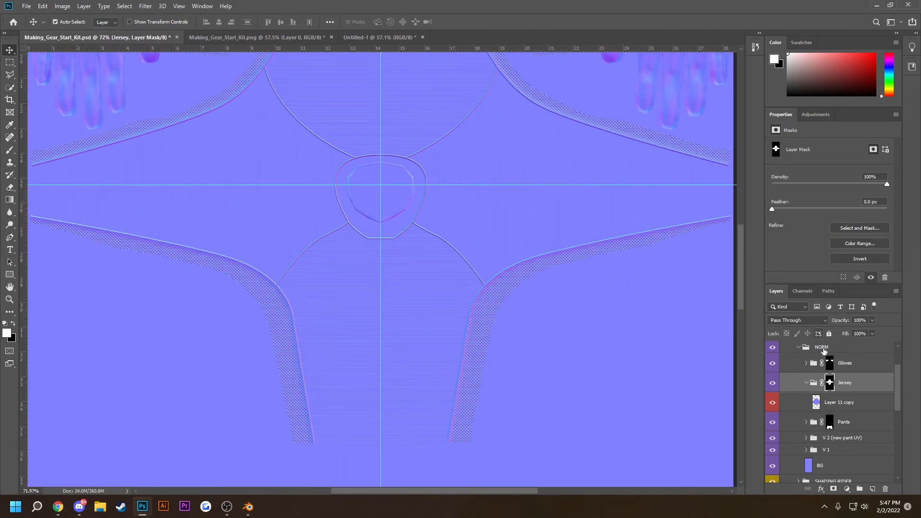
{"action": "left_click", "coordinate": [835, 406]}
{"action": "left_click", "coordinate": [814, 320]}
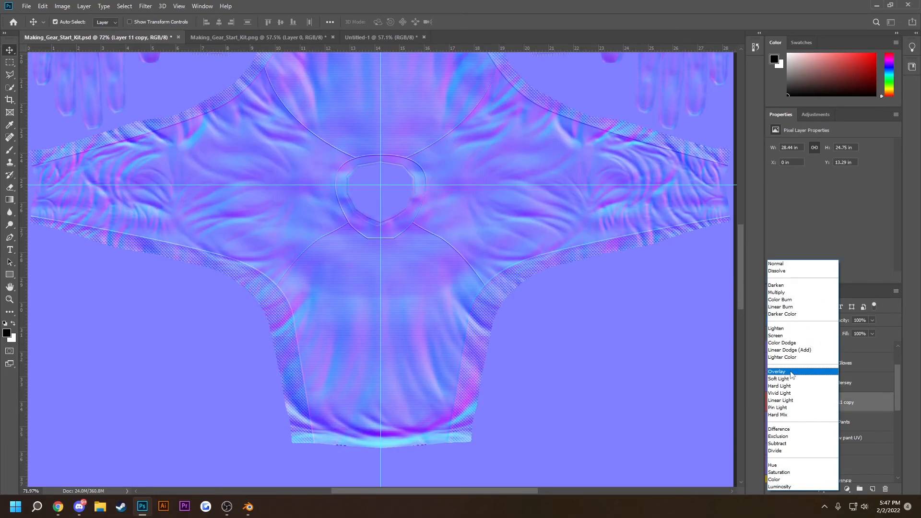
{"action": "left_click", "coordinate": [791, 374]}
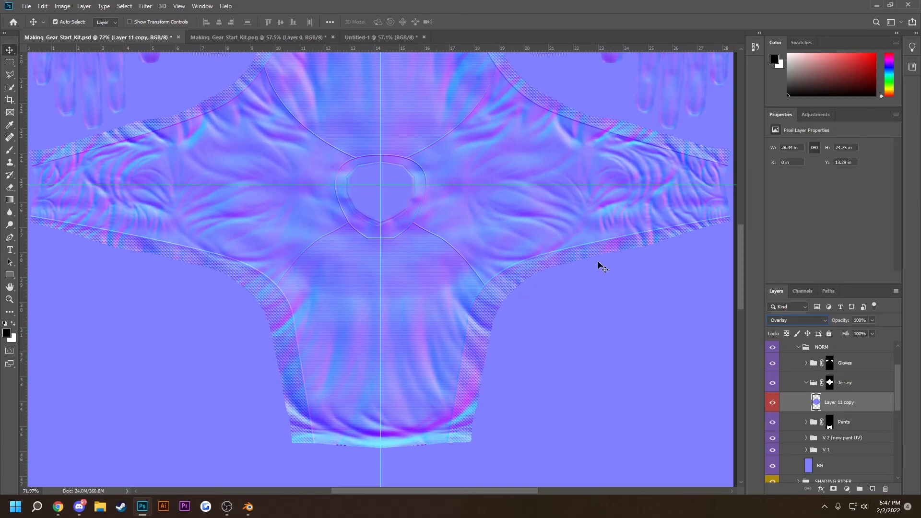
Collapse the NORM group and hide it.
{"action": "scroll", "coordinate": [804, 359], "scroll_direction": "up", "scroll_amount": 1}
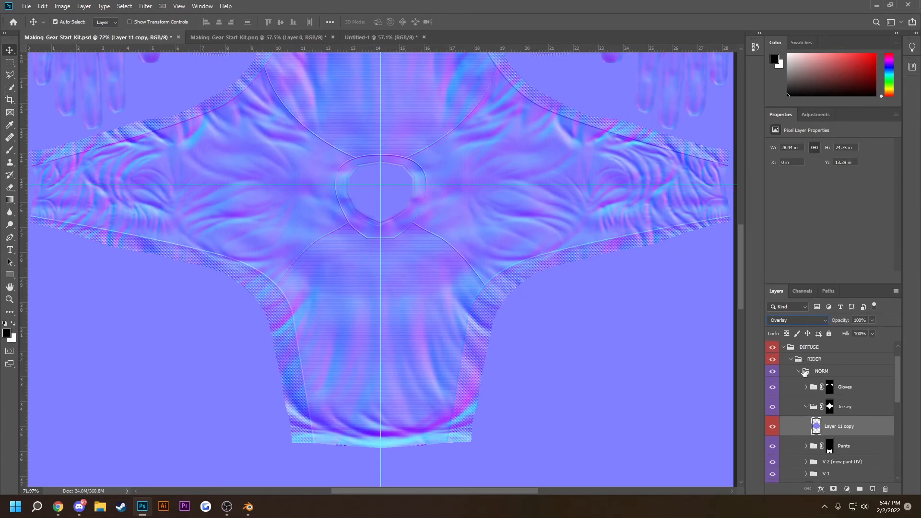
{"action": "left_click", "coordinate": [800, 372]}
{"action": "left_click", "coordinate": [773, 372]}
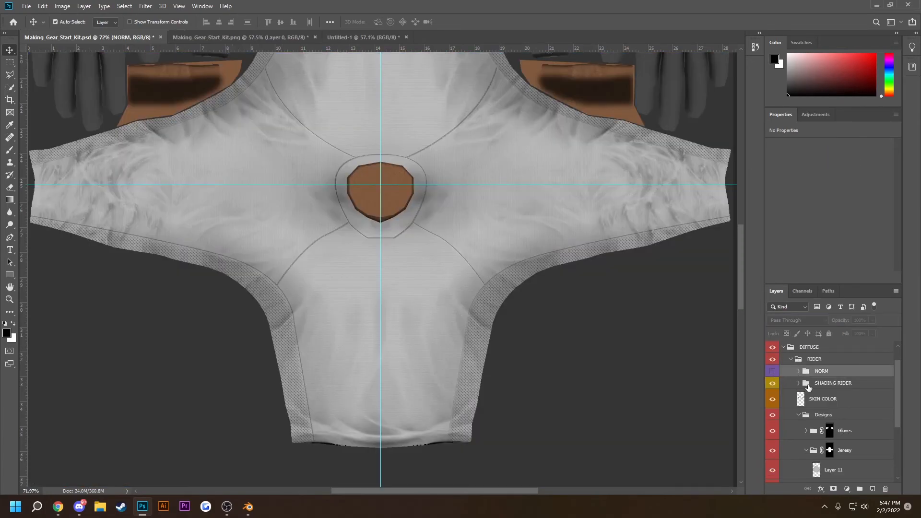
Move the desaturated Layer 11 from the Designs group into the Jersey folder of the SHADING RIDER group.
{"action": "scroll", "coordinate": [838, 419], "scroll_direction": "down", "scroll_amount": 1}
{"action": "mouse_move", "coordinate": [858, 447]}
{"action": "left_mouse_down"}
{"action": "mouse_move", "coordinate": [845, 440]}
{"action": "mouse_move", "coordinate": [814, 361]}
{"action": "mouse_move", "coordinate": [810, 406]}
{"action": "left_mouse_up"}
{"action": "left_click", "coordinate": [799, 360]}
{"action": "left_click", "coordinate": [785, 379]}
{"action": "left_click", "coordinate": [806, 395]}
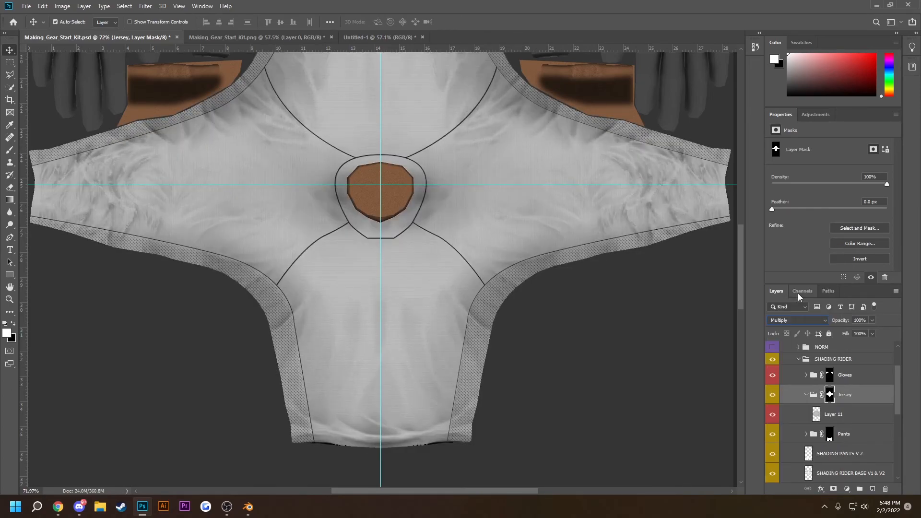
Undo the Multiply blend mode on the Jersey folder and set Layer 11 inside it to Multiply instead.
{"action": "left_click", "coordinate": [777, 292]}
{"action": "left_click", "coordinate": [855, 419]}
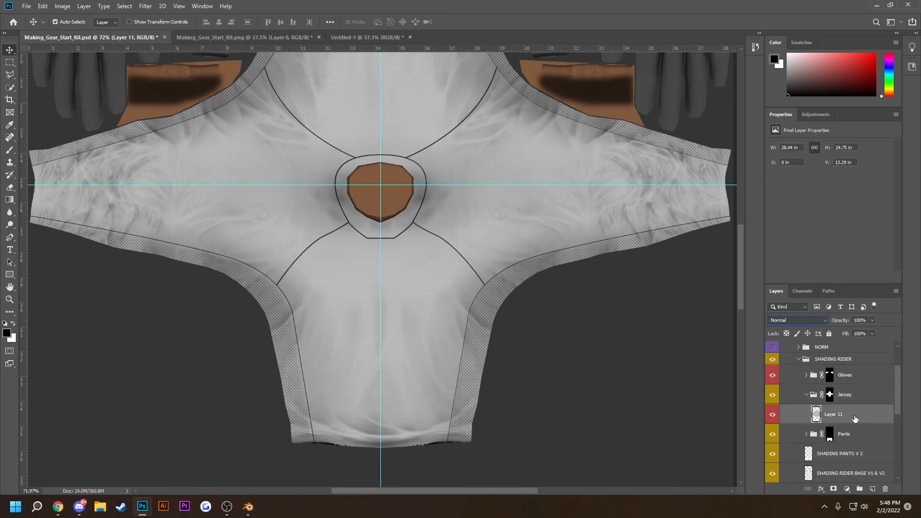
{"action": "key", "text": "ctrl+z"}
{"action": "left_click", "coordinate": [842, 396]}
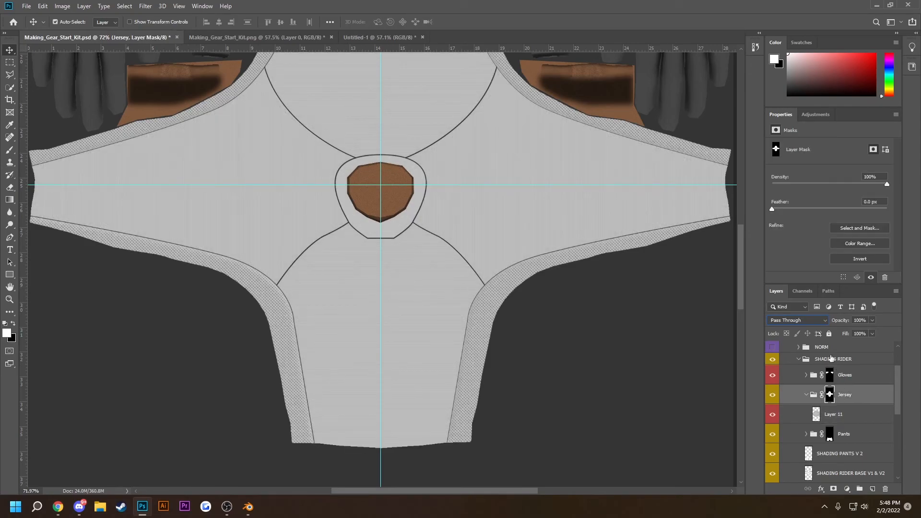
{"action": "left_click", "coordinate": [853, 415]}
{"action": "left_click", "coordinate": [798, 321]}
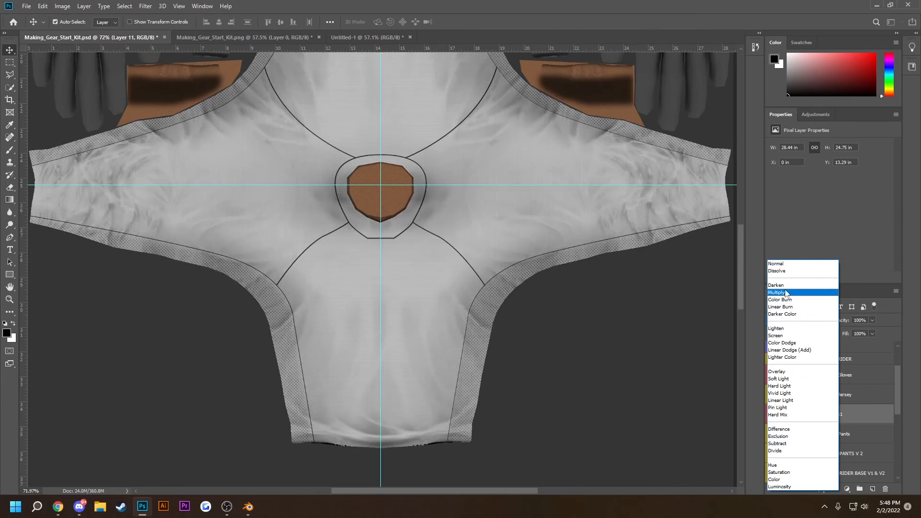
{"action": "left_click", "coordinate": [786, 293]}
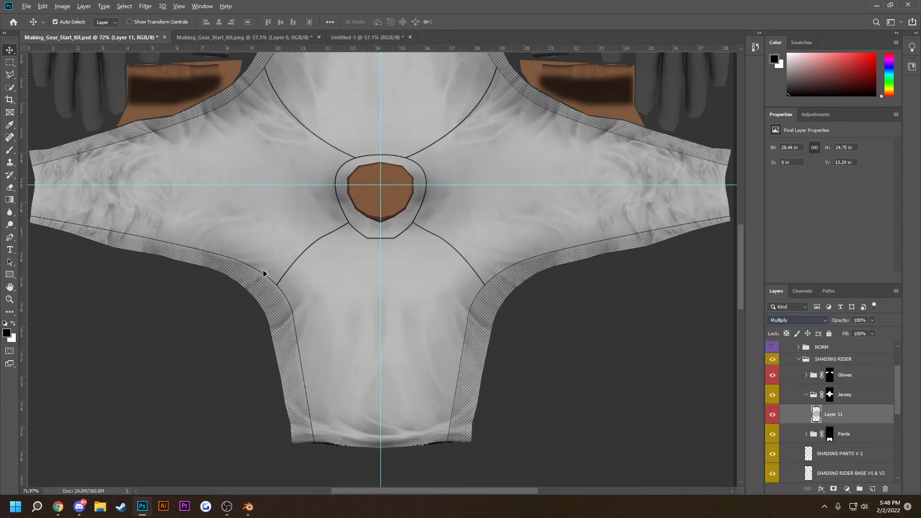
Apply Levels to Layer 11 with a midtone input of 0.8 and a white input of 200.
{"action": "key", "text": "ctrl"}
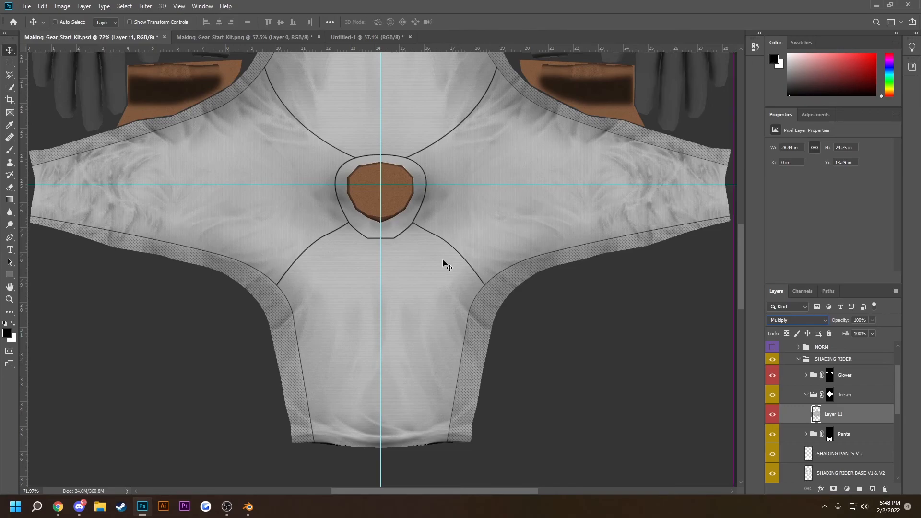
{"action": "key", "text": "ctrl+l"}
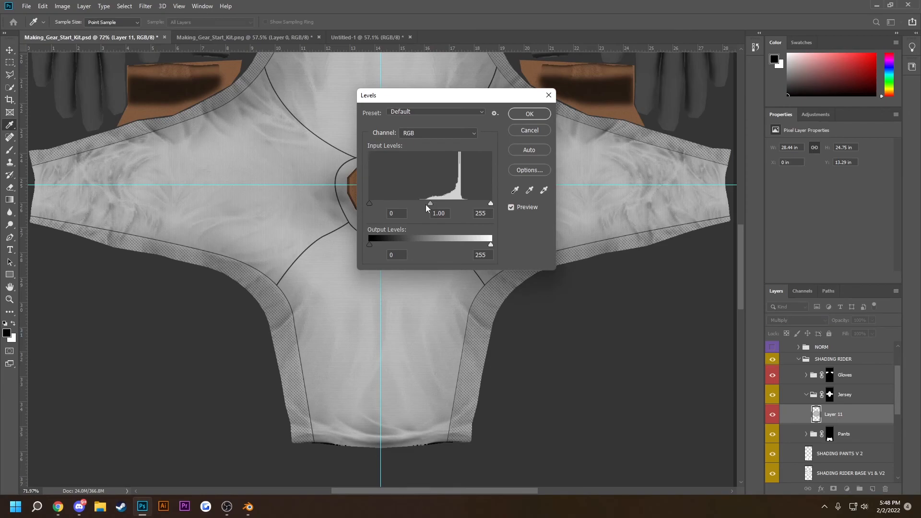
{"action": "left_click_drag", "start_coordinate": [393, 98], "coordinate": [371, 93]}
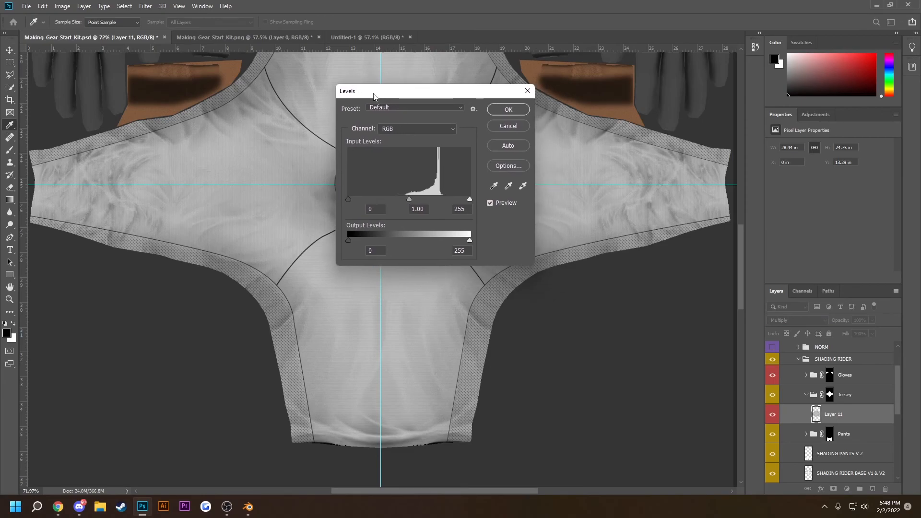
{"action": "left_click", "coordinate": [427, 209]}
{"action": "key", "text": "BackSpace"}
{"action": "key", "text": "BackSpace"}
{"action": "key", "text": "BackSpace"}
{"action": "type", "text": ".8"}
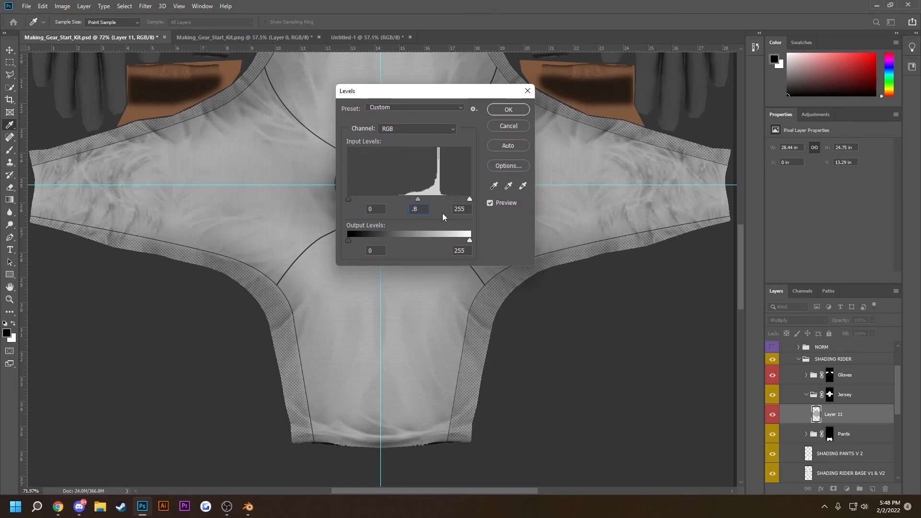
{"action": "key", "text": "Tab"}
{"action": "type", "text": "2"}
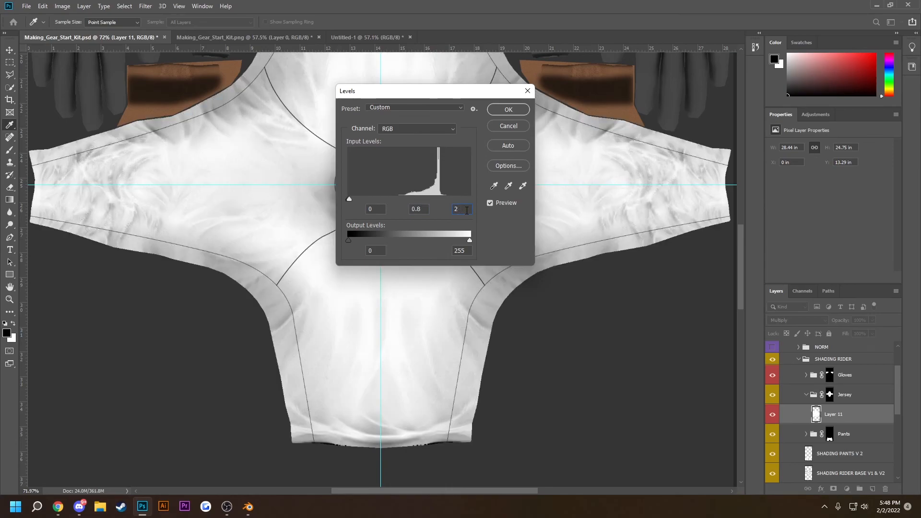
{"action": "type", "text": "00"}
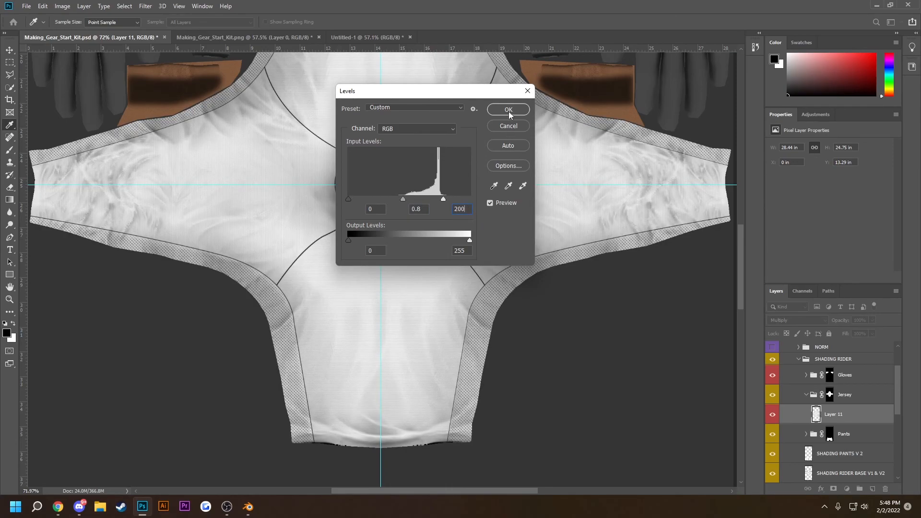
{"action": "left_click", "coordinate": [509, 109]}
{"action": "key", "text": "v"}
Collapse SHADING RIDER and hide the Stitch group, the Layer group and Layer 1 in the Designs Jersey folder.
{"action": "scroll", "coordinate": [387, 263], "scroll_direction": "up", "scroll_amount": 10}
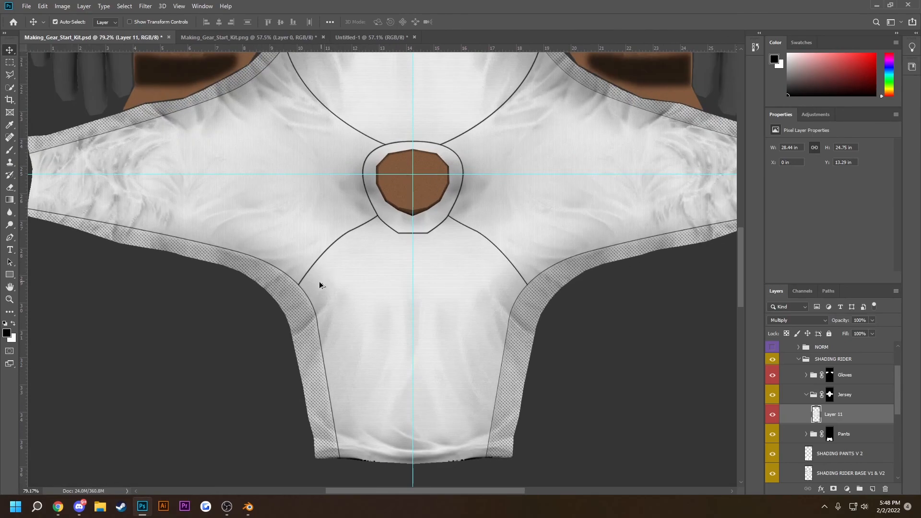
{"action": "scroll", "coordinate": [319, 290], "scroll_direction": "down", "scroll_amount": 6}
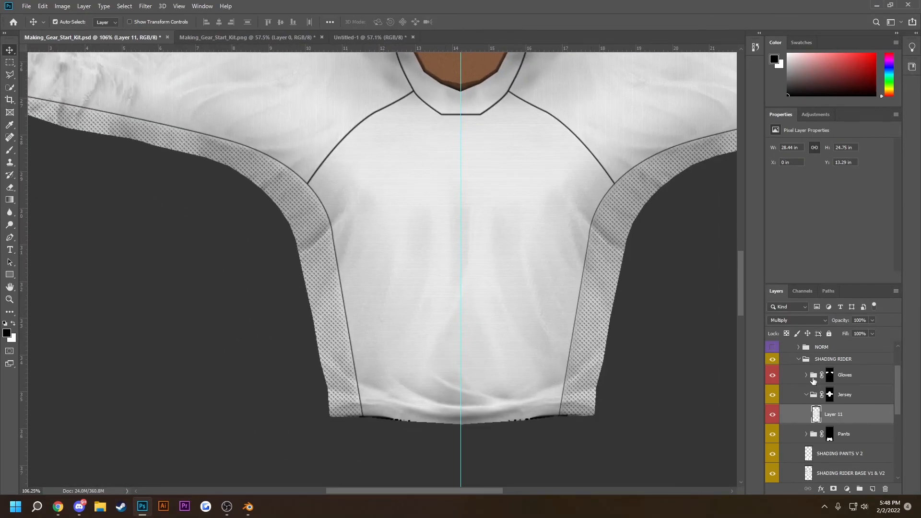
{"action": "left_click", "coordinate": [799, 361]}
{"action": "scroll", "coordinate": [807, 382], "scroll_direction": "down", "scroll_amount": 1}
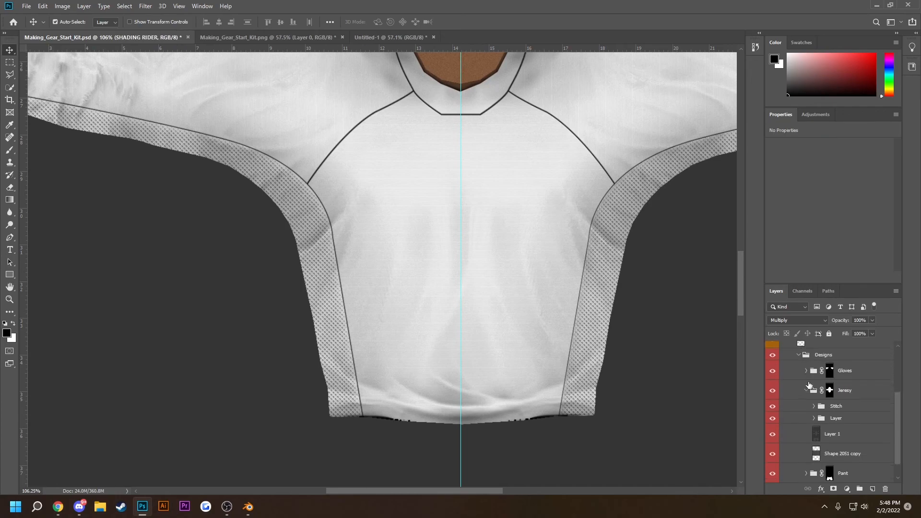
{"action": "left_click", "coordinate": [773, 406]}
{"action": "left_click", "coordinate": [773, 418]}
{"action": "scroll", "coordinate": [477, 240], "scroll_direction": "down", "scroll_amount": 3}
{"action": "scroll", "coordinate": [447, 231], "scroll_direction": "up", "scroll_amount": 2}
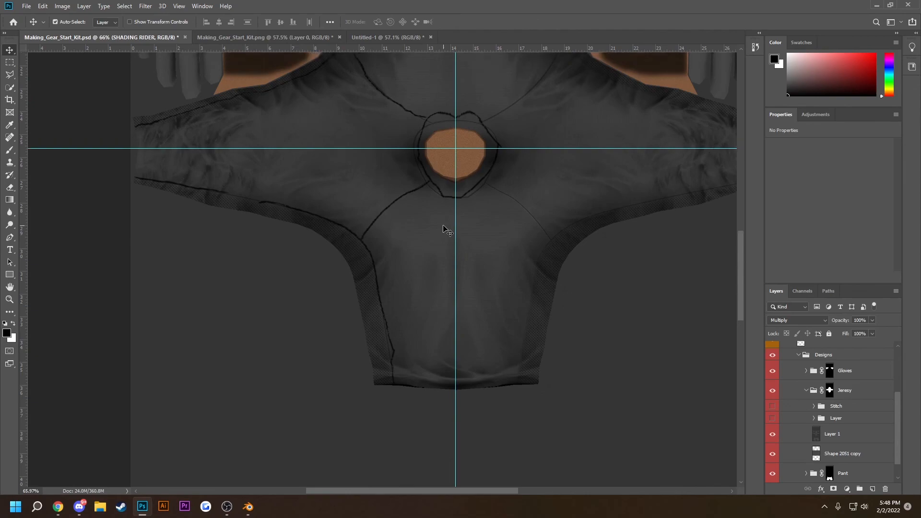
{"action": "scroll", "coordinate": [447, 230], "scroll_direction": "up", "scroll_amount": 2}
{"action": "left_click", "coordinate": [778, 434]}
Examine the shading, seams and mesh texture across the dark base jersey, both close up and as a whole.
{"action": "scroll", "coordinate": [480, 285], "scroll_direction": "down", "scroll_amount": 3}
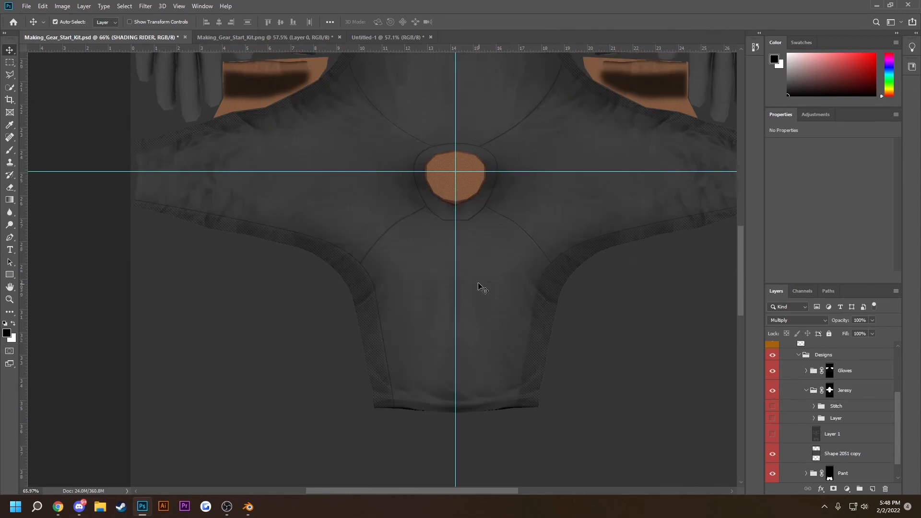
{"action": "scroll", "coordinate": [485, 264], "scroll_direction": "up", "scroll_amount": 4}
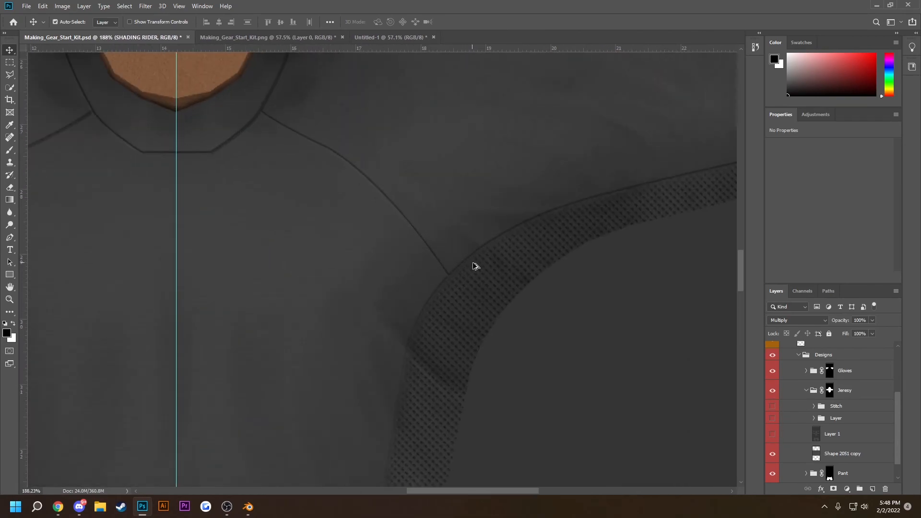
{"action": "scroll", "coordinate": [432, 228], "scroll_direction": "down", "scroll_amount": 4}
{"action": "scroll", "coordinate": [415, 217], "scroll_direction": "up", "scroll_amount": 3}
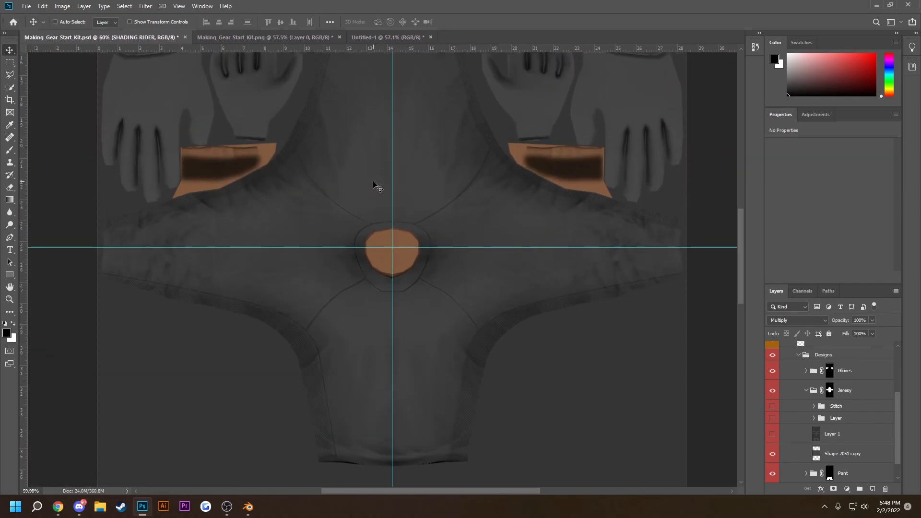
{"action": "scroll", "coordinate": [440, 256], "scroll_direction": "up", "scroll_amount": 3}
{"action": "scroll", "coordinate": [431, 240], "scroll_direction": "down", "scroll_amount": 3}
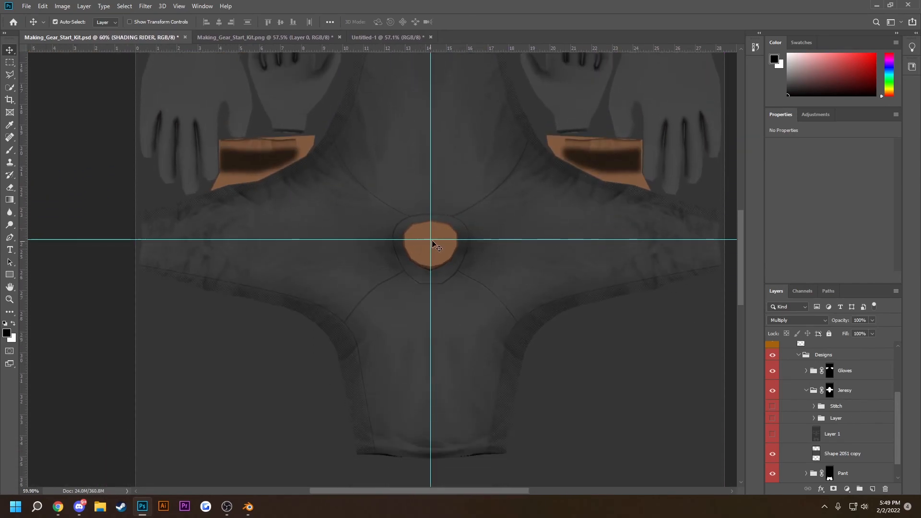
{"action": "scroll", "coordinate": [411, 221], "scroll_direction": "up", "scroll_amount": 2}
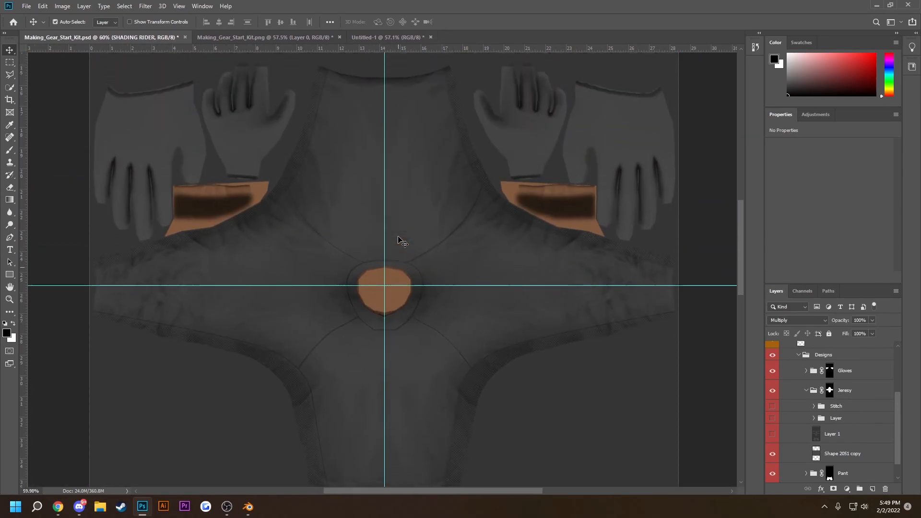
{"action": "scroll", "coordinate": [386, 278], "scroll_direction": "down", "scroll_amount": 1}
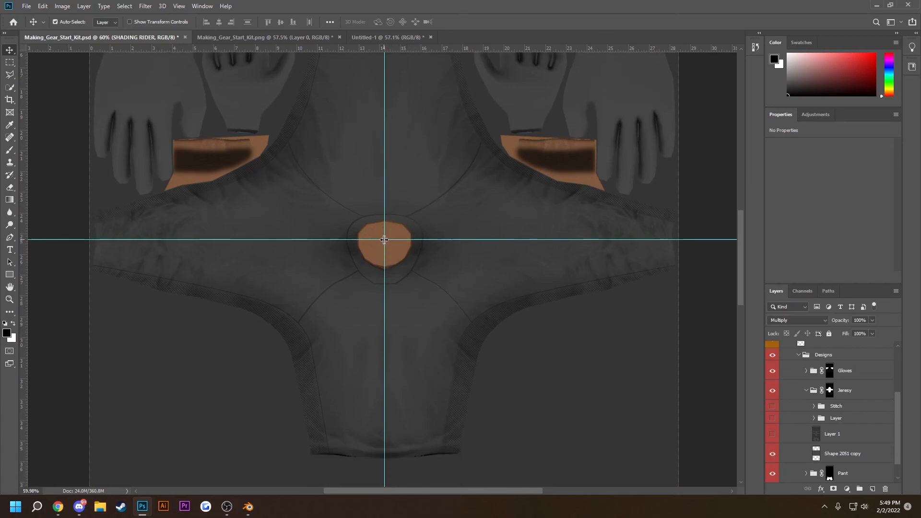
{"action": "scroll", "coordinate": [386, 288], "scroll_direction": "down", "scroll_amount": 2}
{"action": "scroll", "coordinate": [401, 401], "scroll_direction": "down", "scroll_amount": 3}
{"action": "scroll", "coordinate": [403, 379], "scroll_direction": "down", "scroll_amount": 3}
{"action": "scroll", "coordinate": [404, 356], "scroll_direction": "up", "scroll_amount": 2}
{"action": "scroll", "coordinate": [391, 206], "scroll_direction": "up", "scroll_amount": 5}
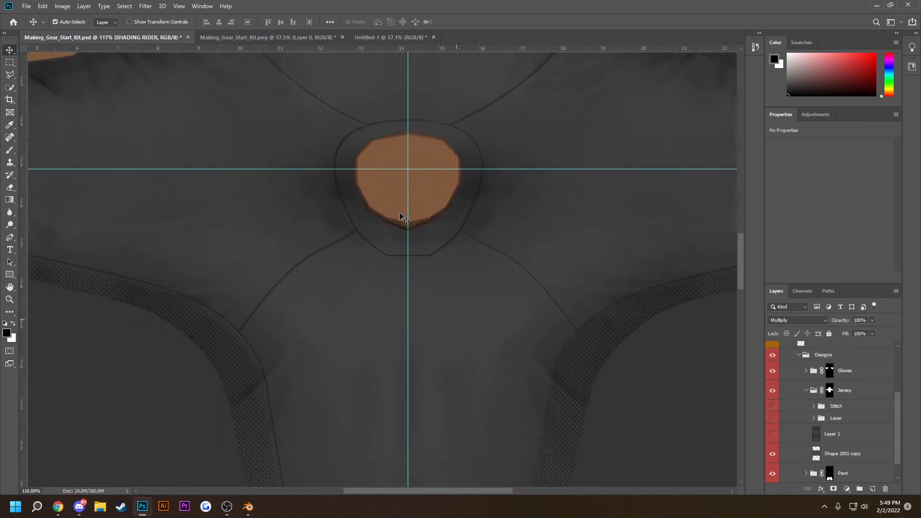
{"action": "scroll", "coordinate": [402, 217], "scroll_direction": "down", "scroll_amount": 1}
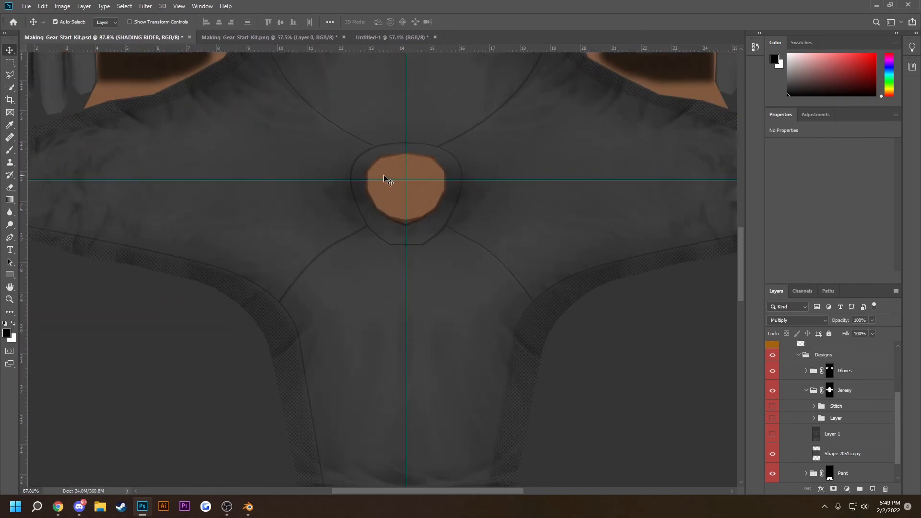